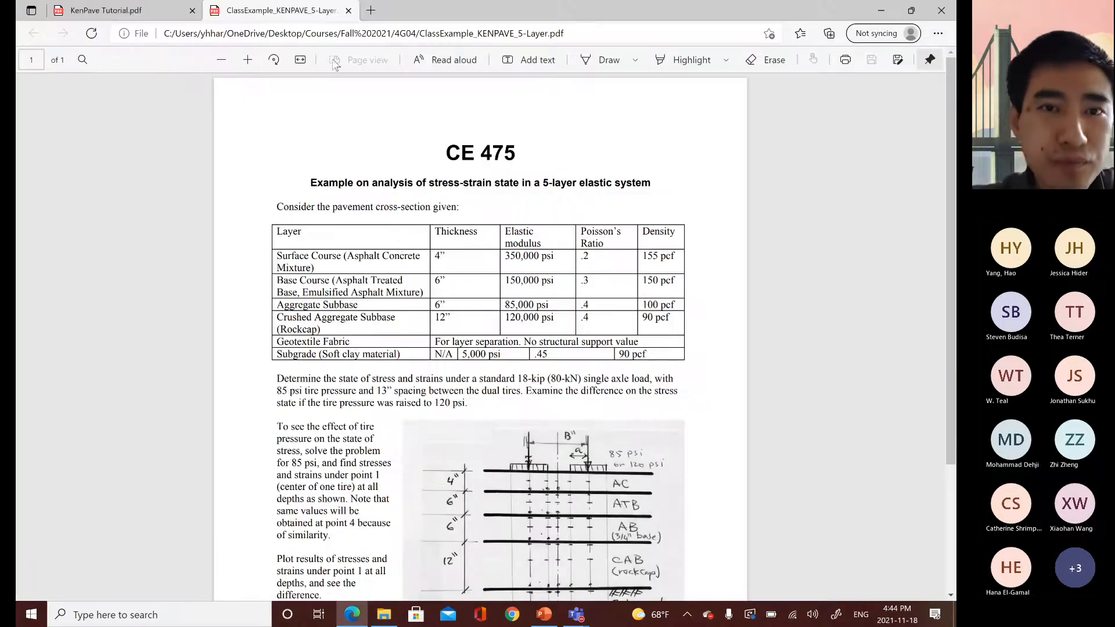
Zoom in one level on the 5-layer example PDF in Edge.
left_click(248, 60)
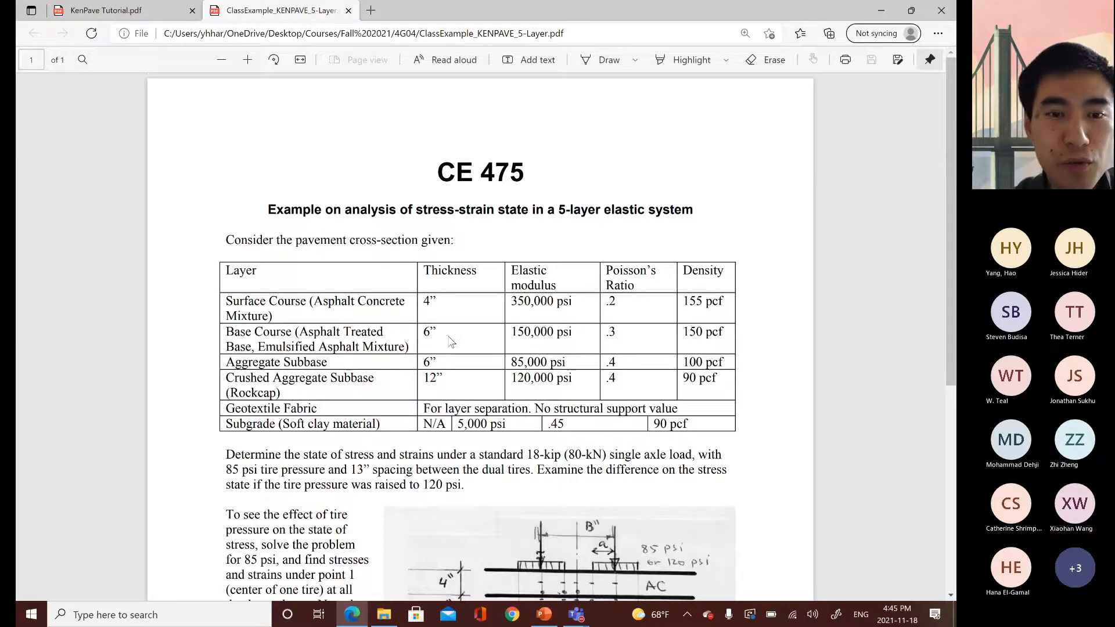
Scroll the PDF down to the five-layer properties table.
scroll(451, 341, "down", 3)
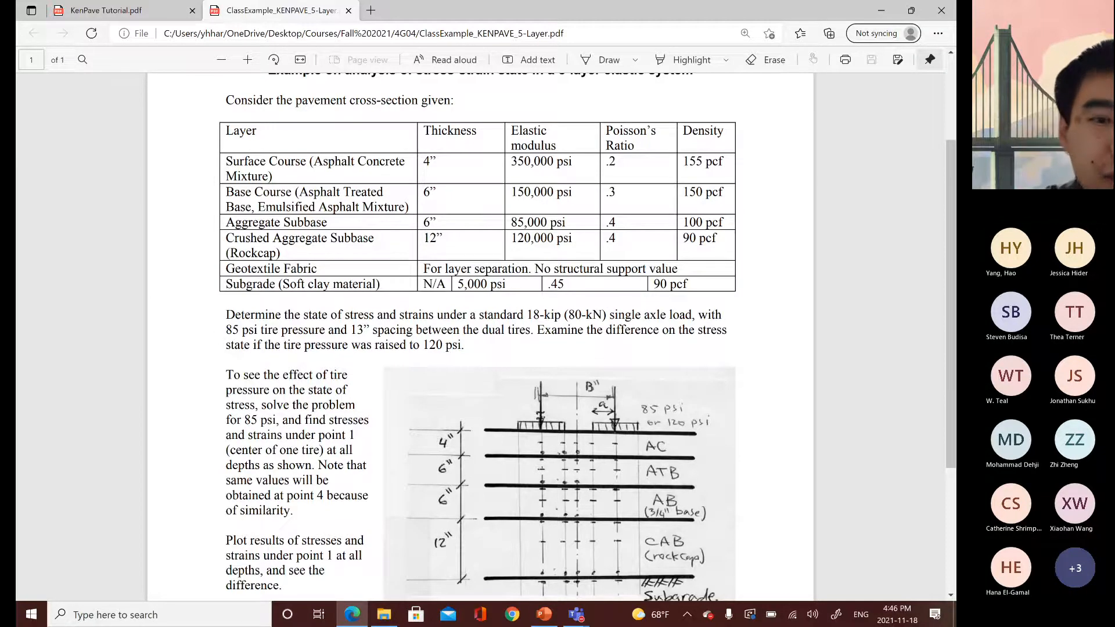
Circle the 85 psi, 13” spacing and 120 psi values in the problem text with freehand ink.
left_click(604, 60)
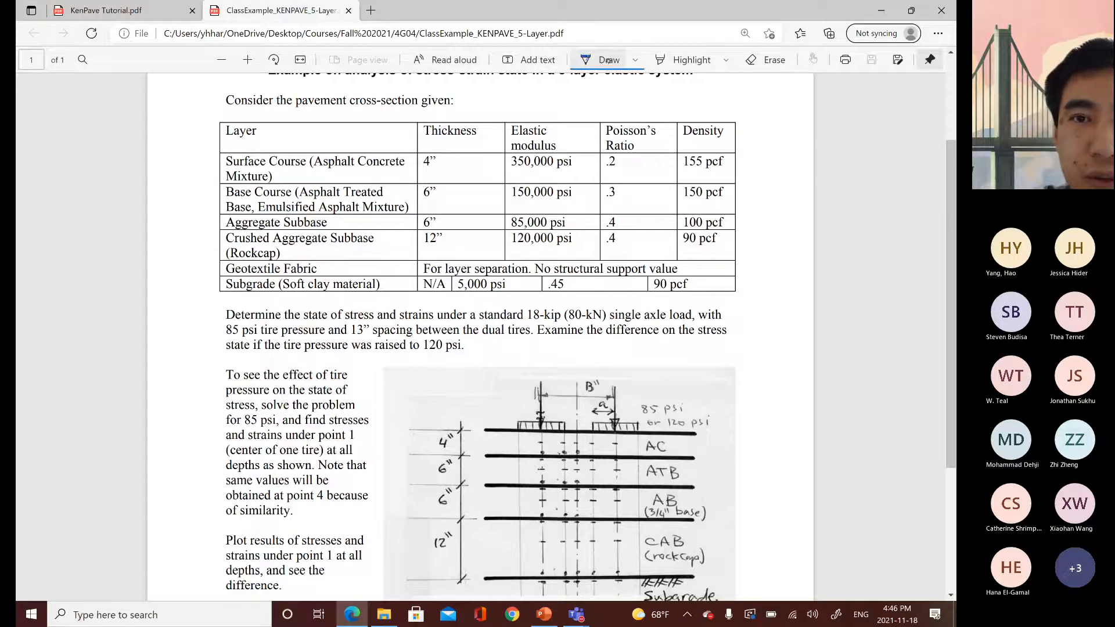
mouse_move(235, 315)
left_mouse_down()
mouse_move(226, 336)
mouse_move(241, 318)
left_mouse_up()
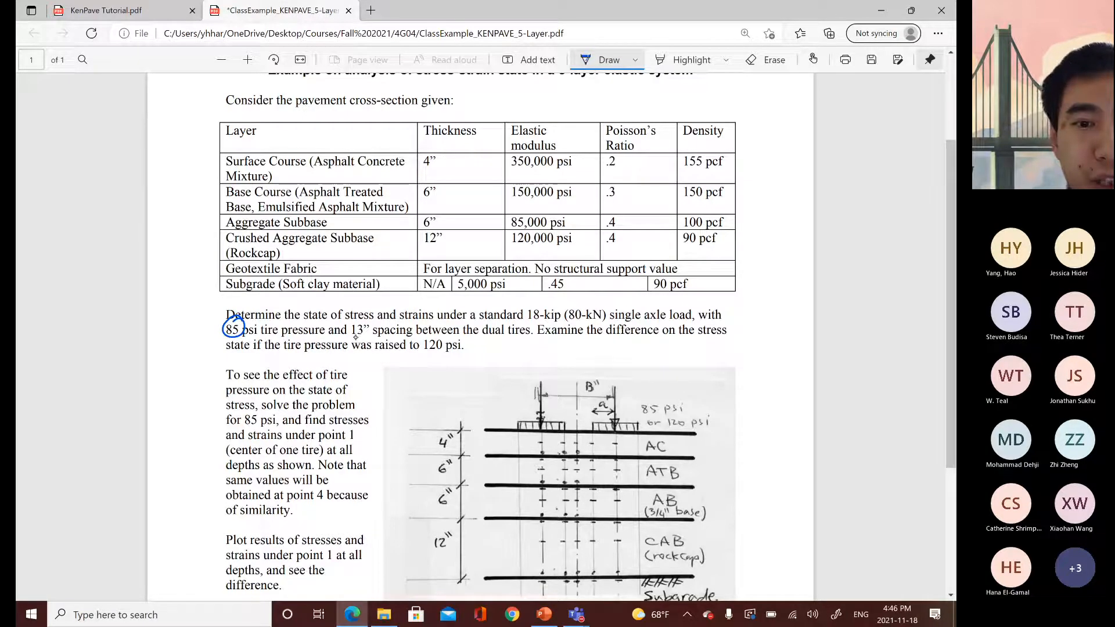
mouse_move(365, 320)
left_mouse_down()
mouse_move(348, 331)
mouse_move(352, 322)
left_mouse_up()
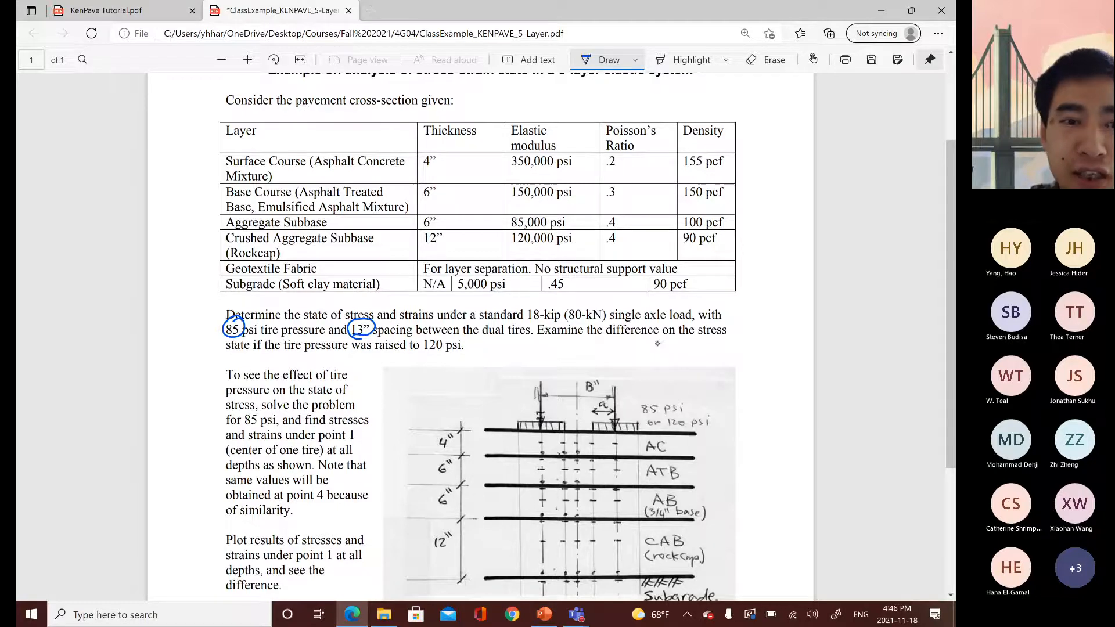
mouse_move(423, 350)
left_mouse_down()
mouse_move(449, 346)
mouse_move(422, 339)
mouse_move(434, 356)
left_mouse_up()
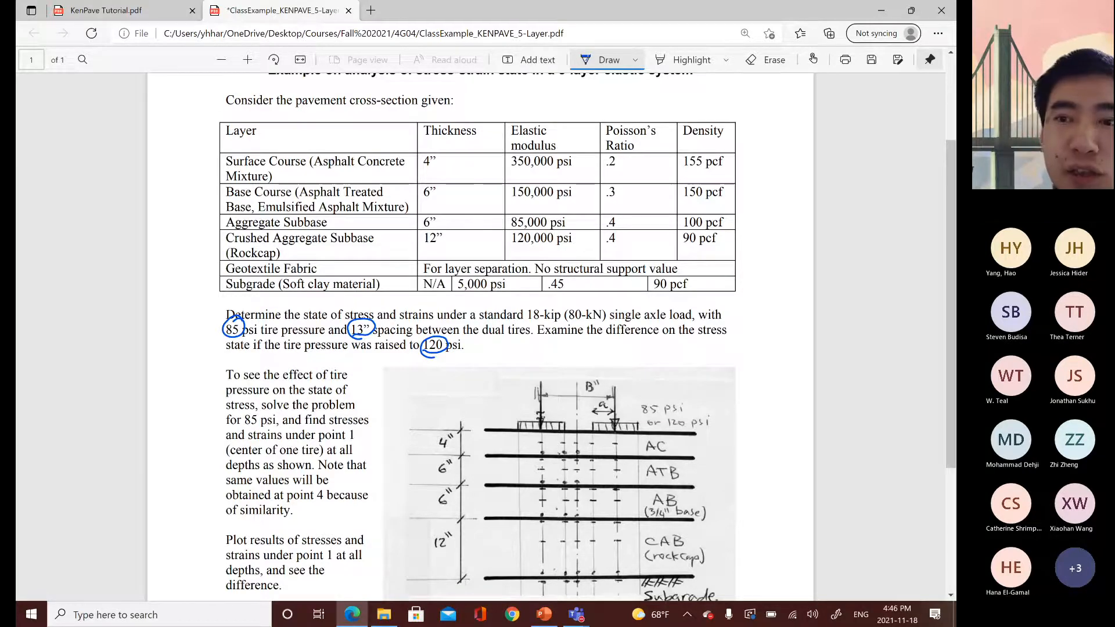
Bracket the layer depths in the cross-section sketch and tick the right tire in the dual-tire plan.
scroll(482, 337, "up", 2)
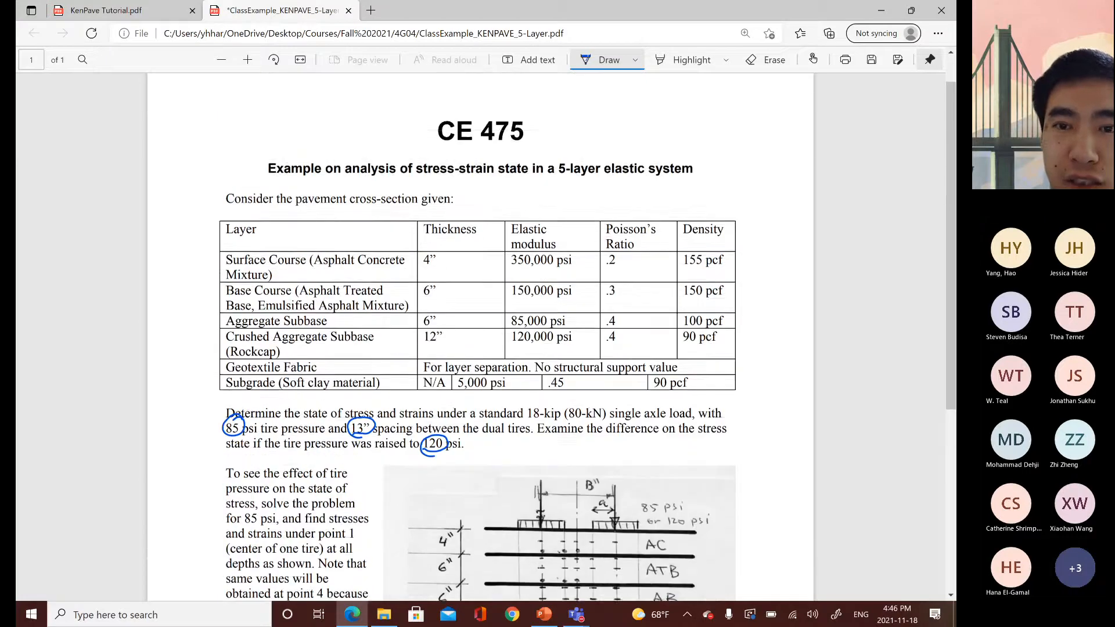
scroll(482, 337, "down", 4)
scroll(482, 337, "down", 2)
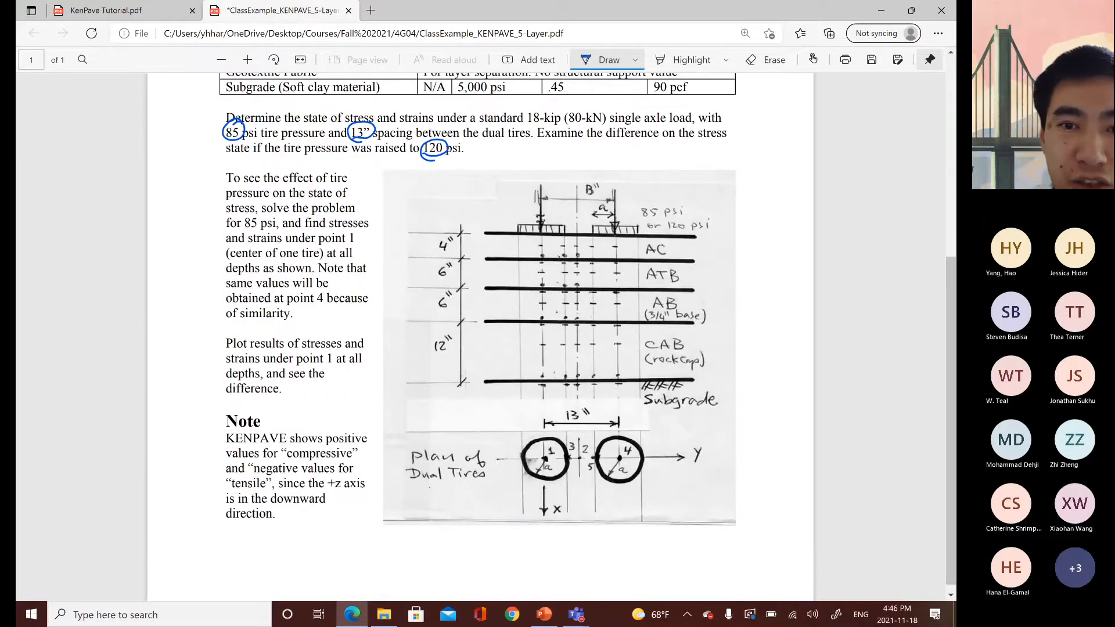
mouse_move(435, 231)
left_mouse_down()
mouse_move(417, 247)
mouse_move(413, 314)
mouse_move(431, 395)
left_mouse_up()
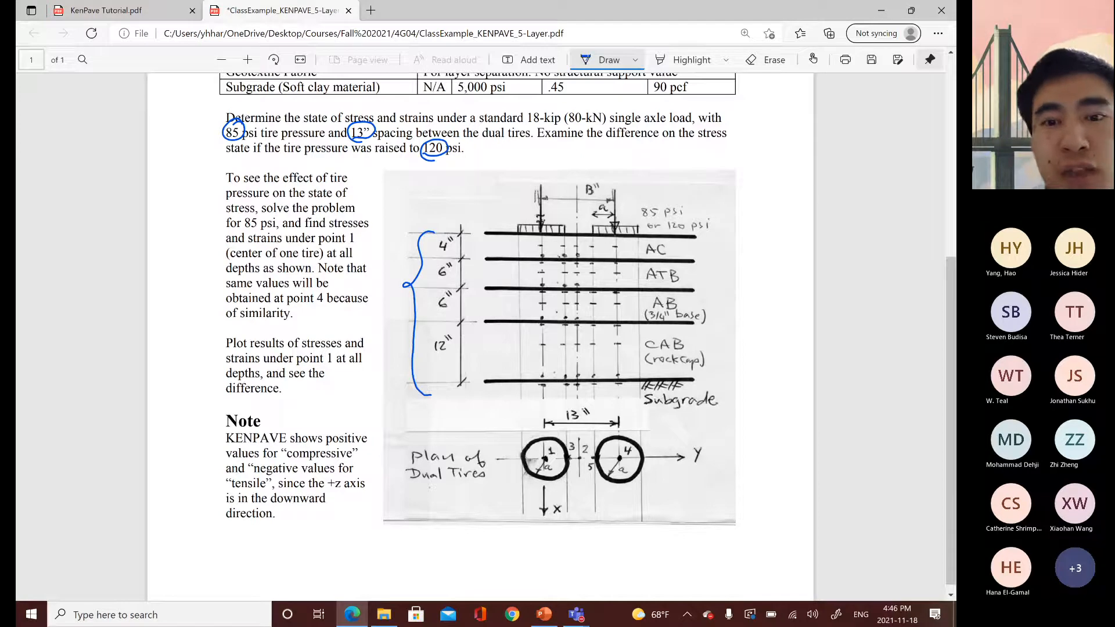
mouse_move(638, 510)
left_mouse_down()
mouse_move(642, 519)
mouse_move(673, 489)
left_mouse_up()
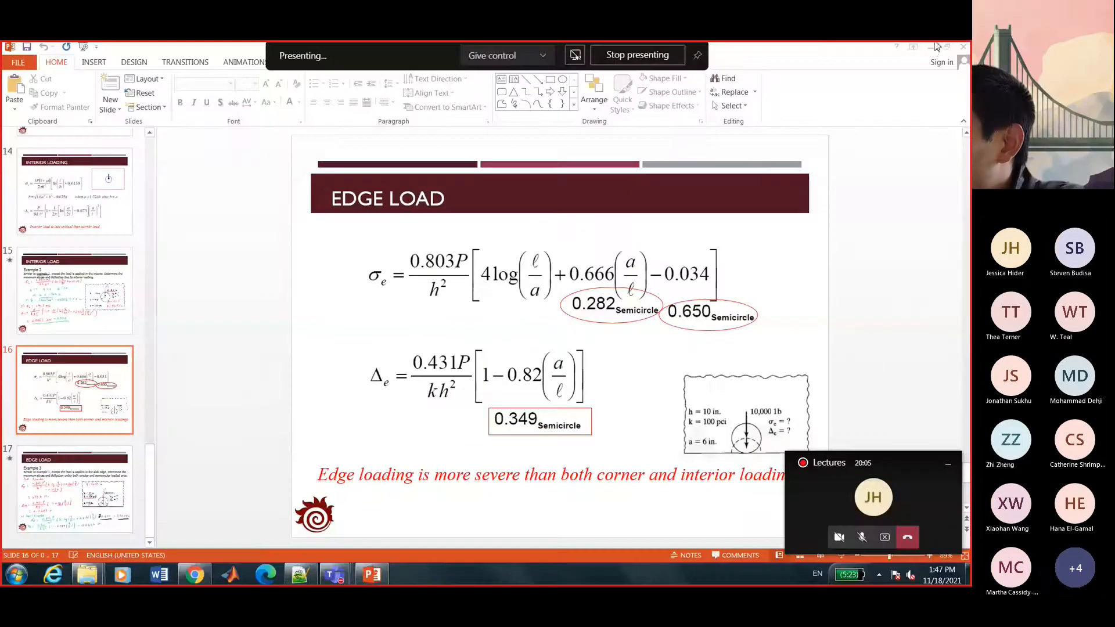
Minimize the presentation to reveal the Teams Lectures channel and open the Windows Start menu.
left_click(935, 46)
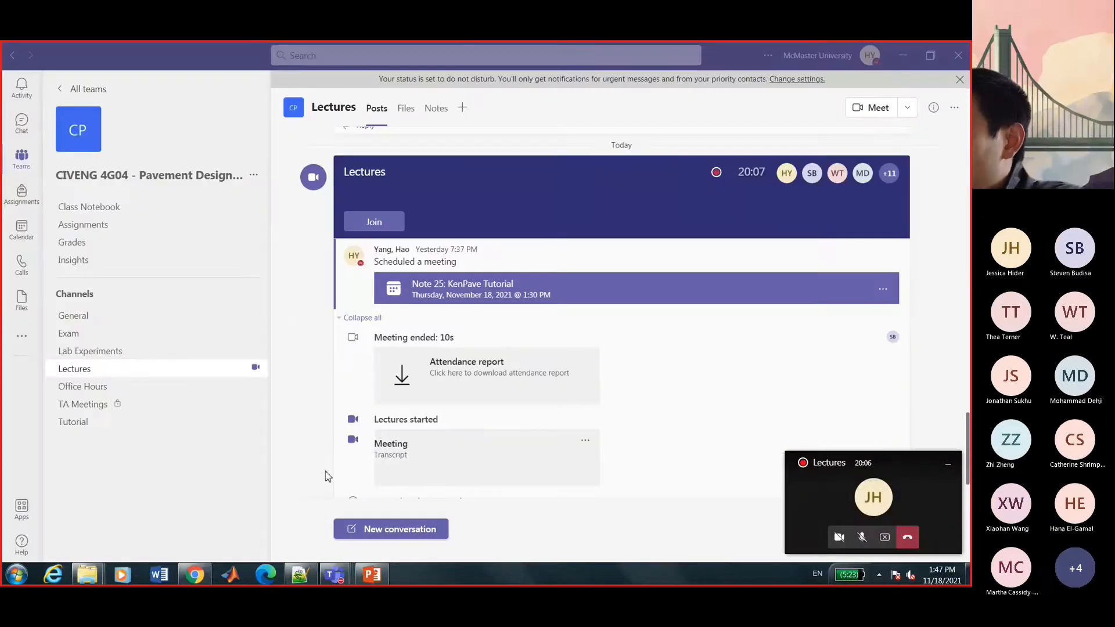
left_click(17, 574)
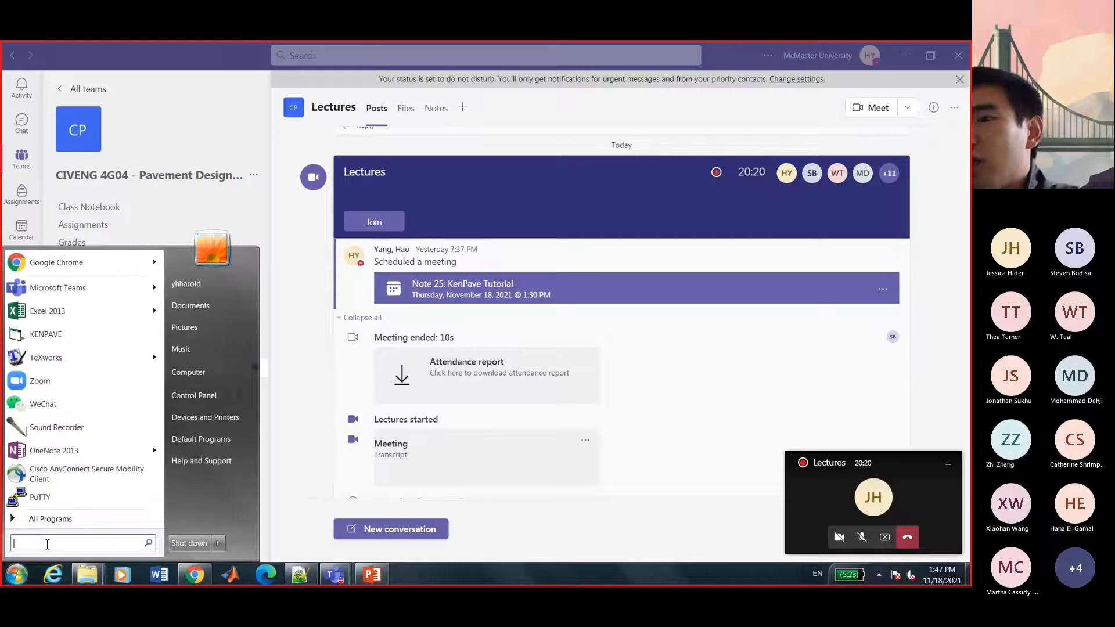
Launch KENPAVE through a 'ken' Start search and reposition its Main Screen.
type("ken")
key("Return")
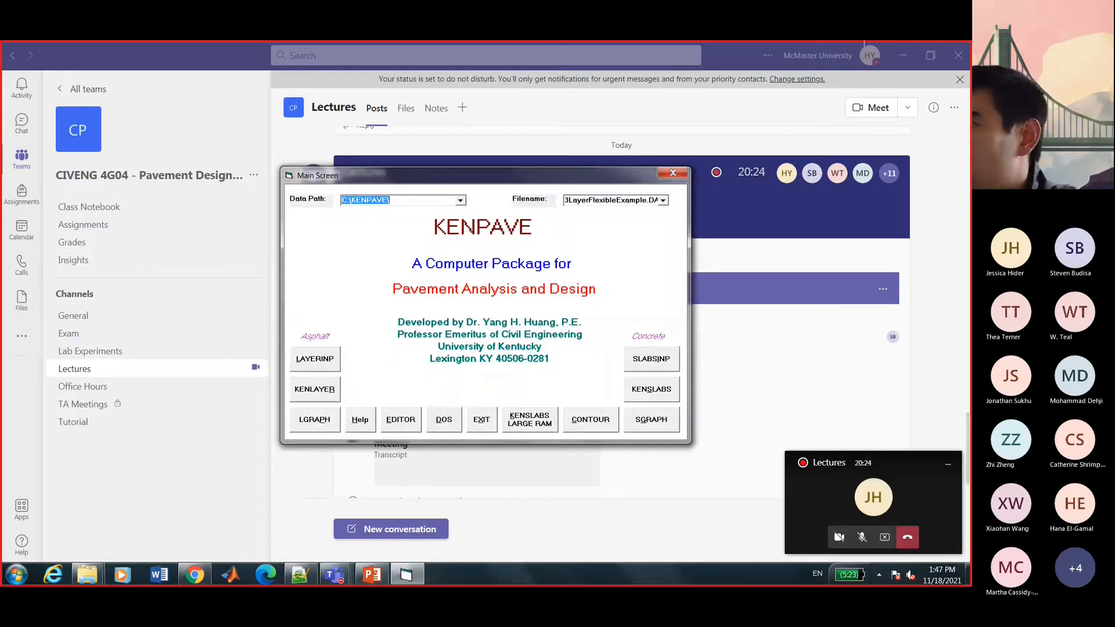
left_click_drag(572, 177, 463, 102)
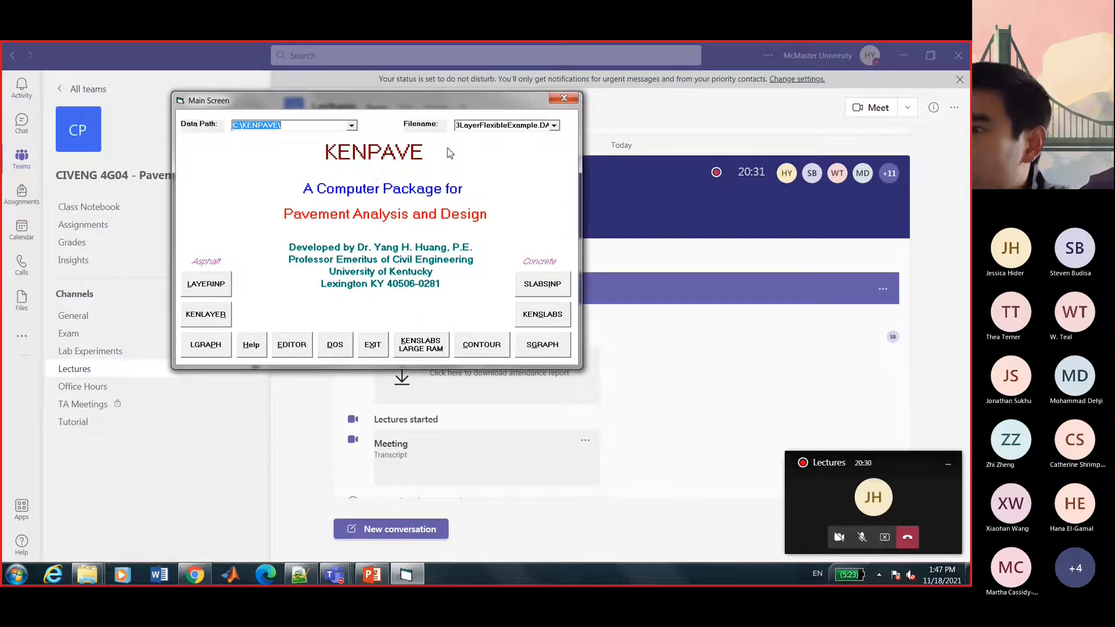
left_click_drag(440, 103, 458, 162)
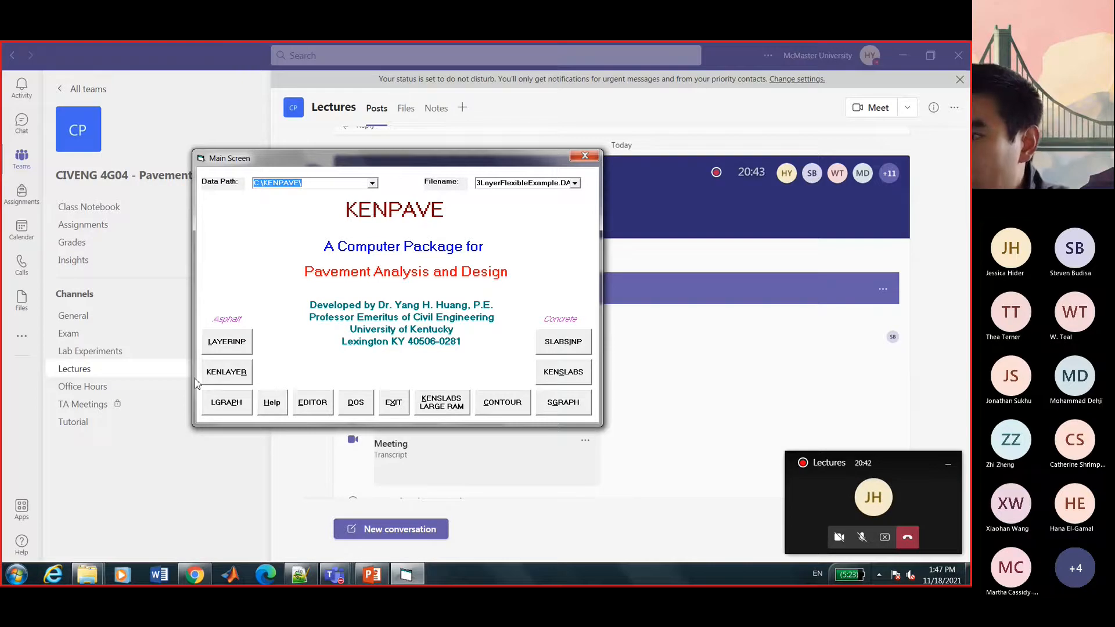
Open LAYERINP and create a new Untitled data file with Data Set 1.
left_click(228, 348)
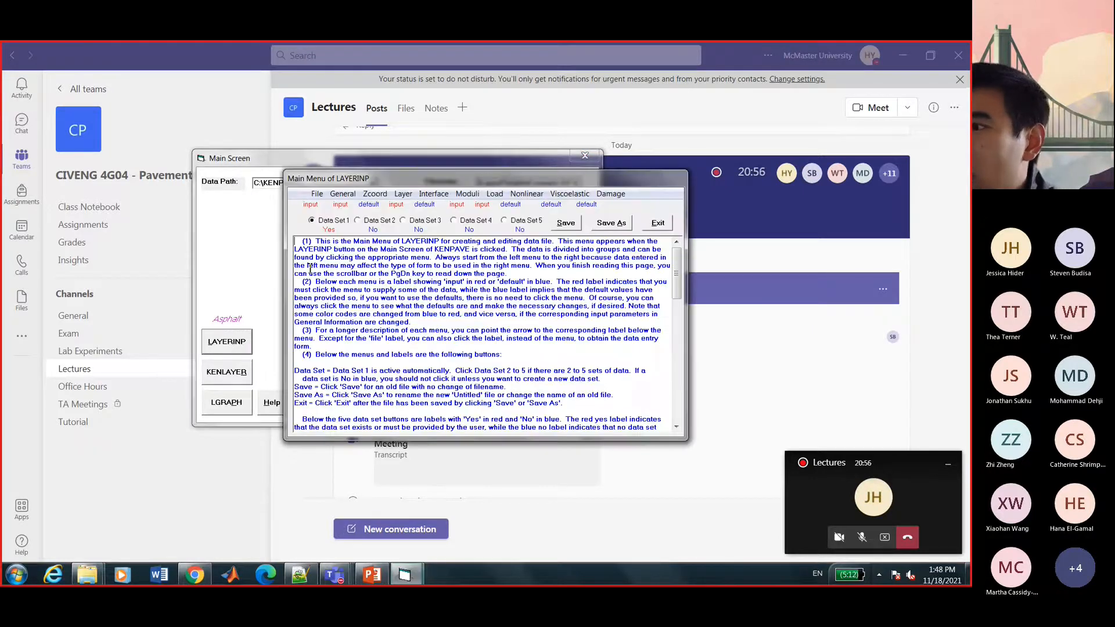
left_click_drag(391, 182, 253, 140)
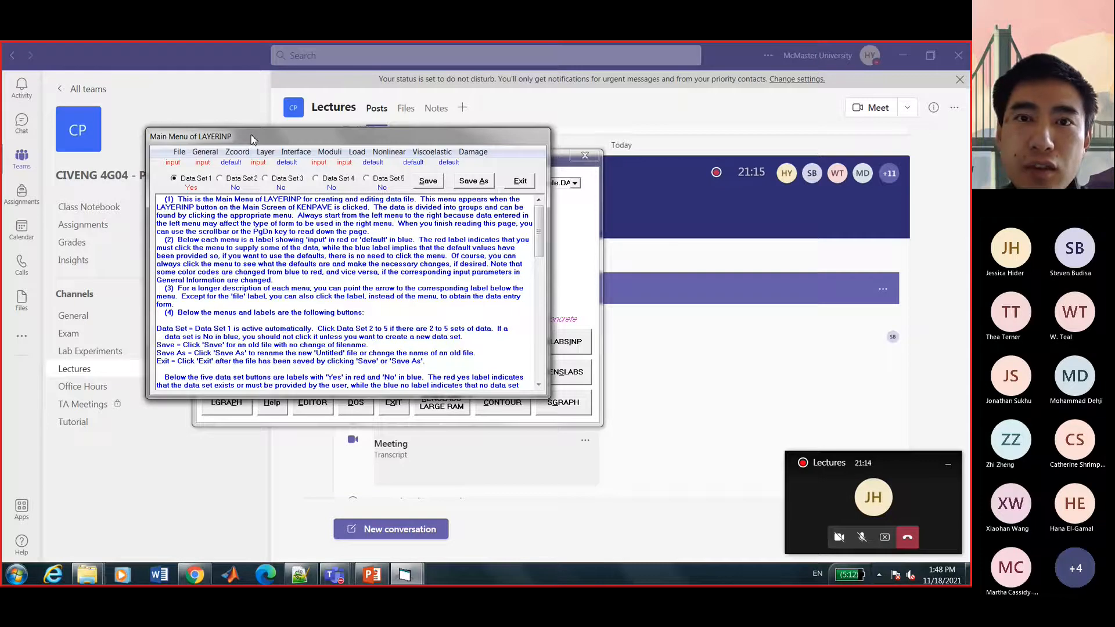
left_click(181, 152)
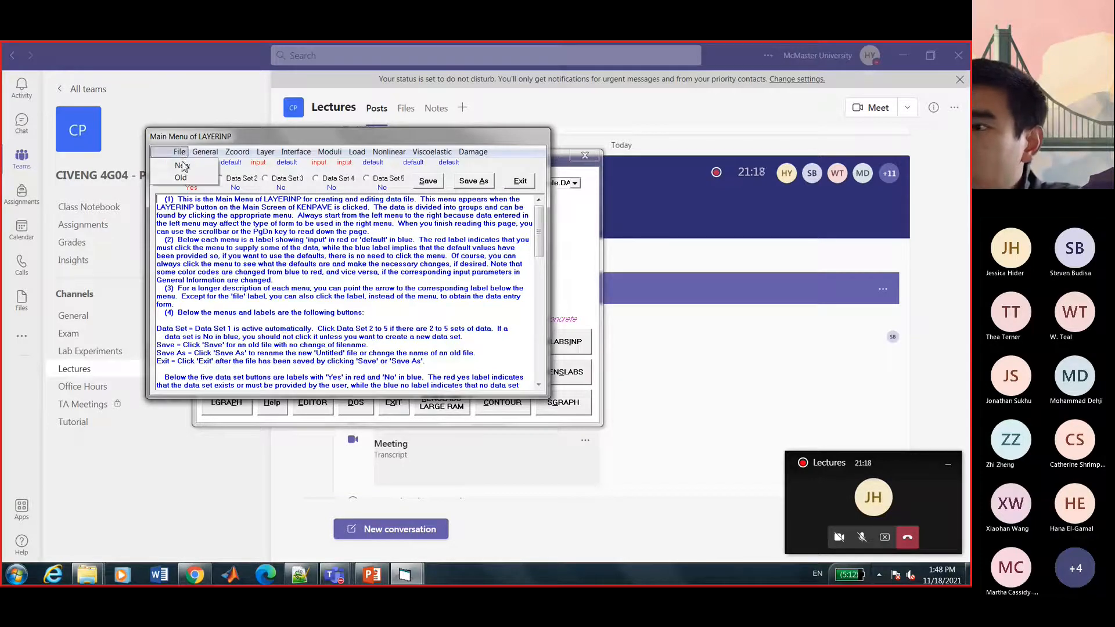
left_click(182, 166)
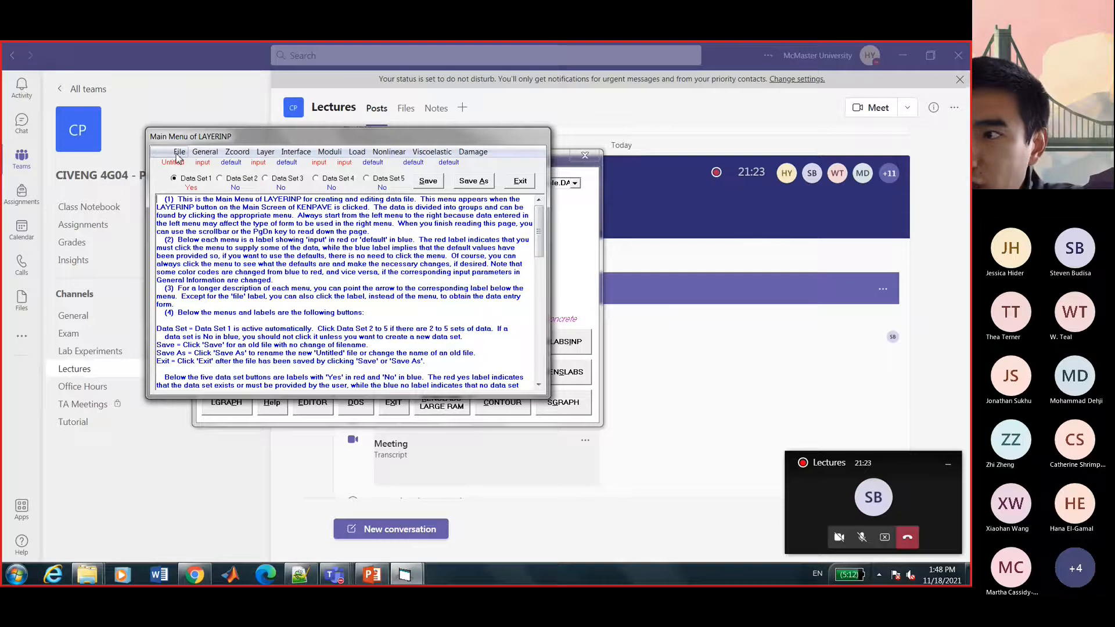
mouse_move(170, 164)
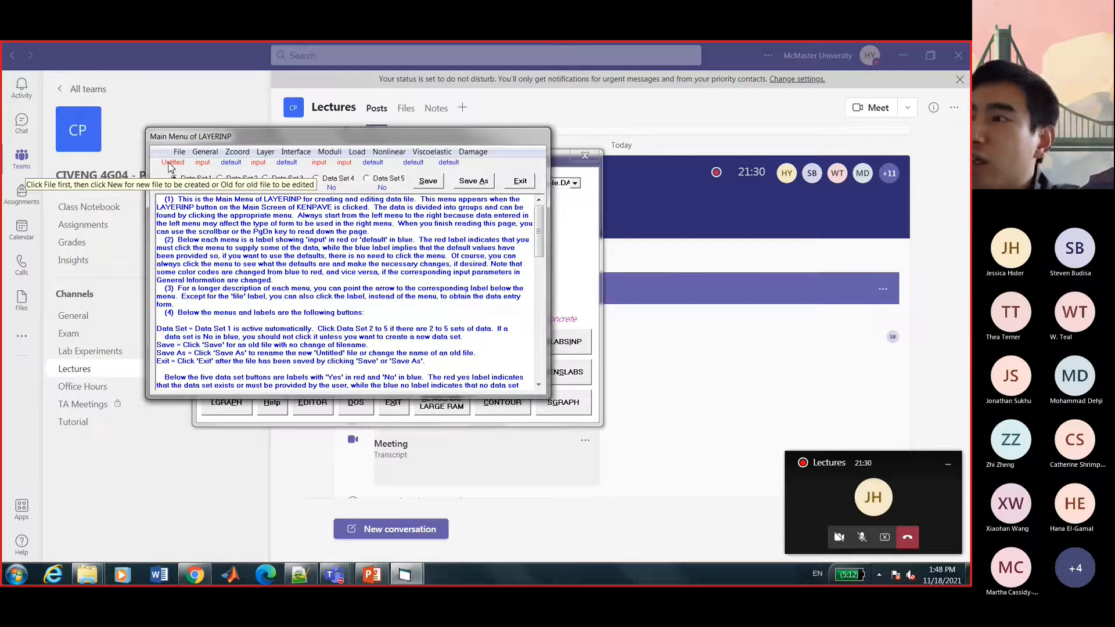
In the General form, enter the title '4G04 5Layer Example' and set NDAMA to 0.
left_click(205, 156)
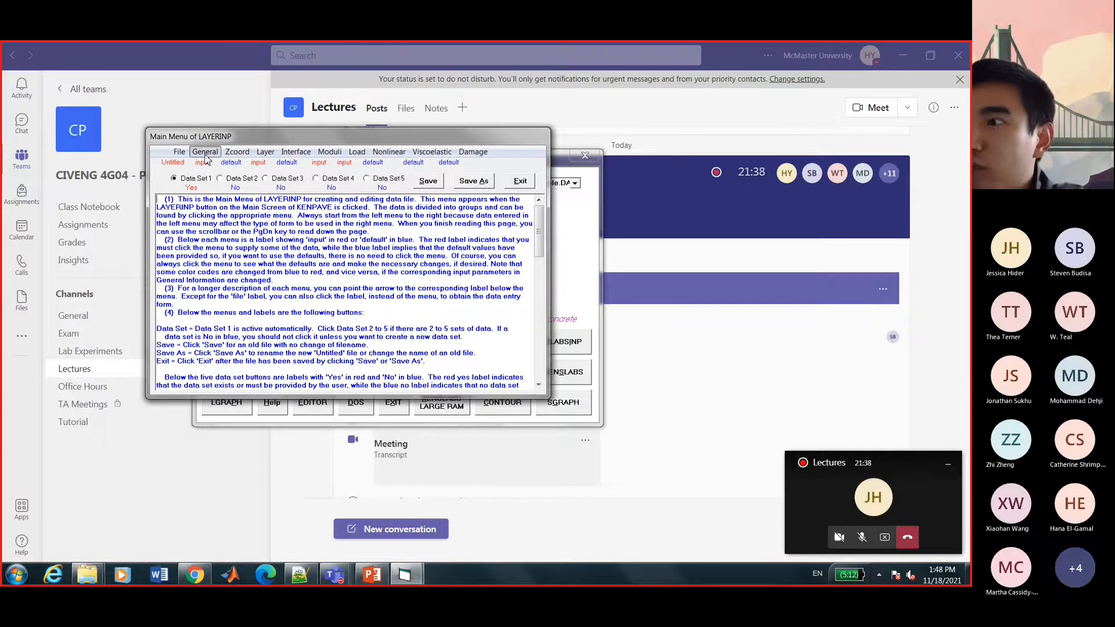
left_click_drag(337, 180, 171, 187)
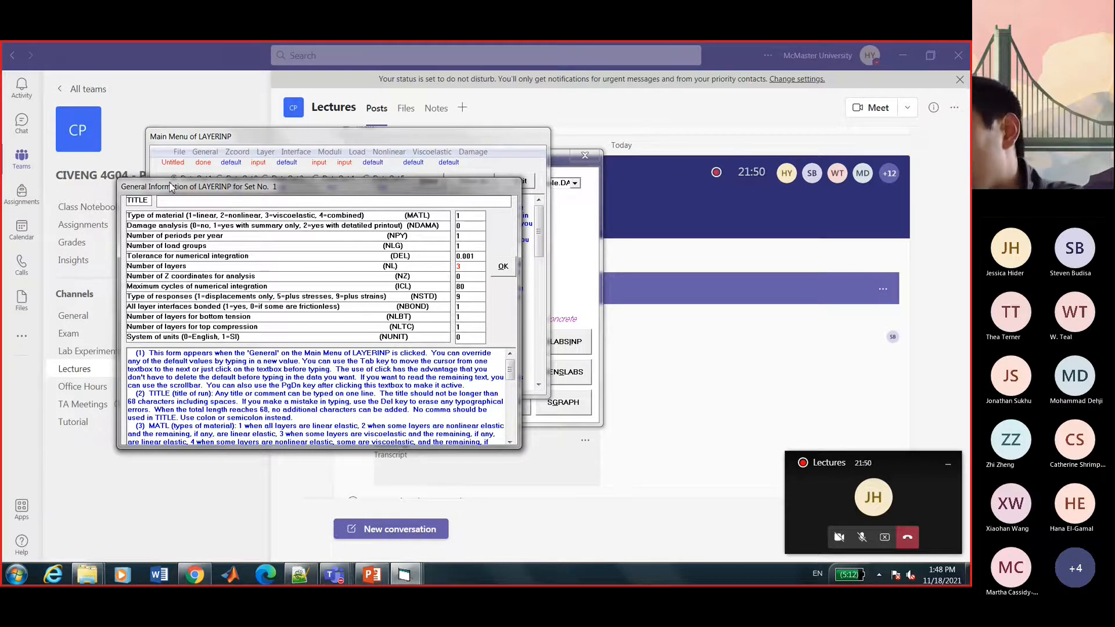
type("4G")
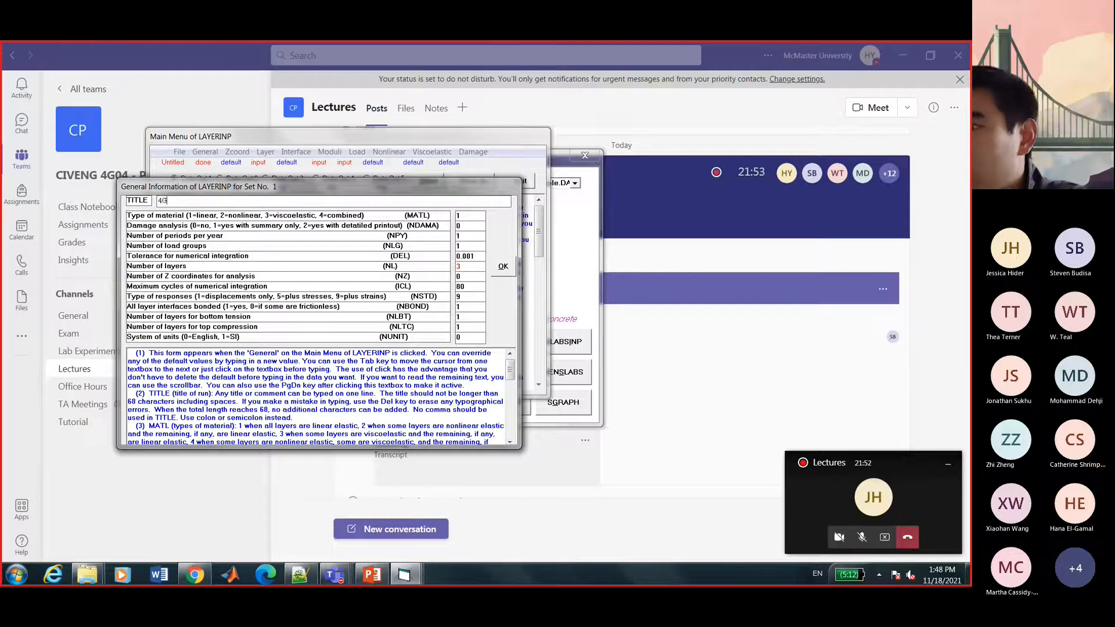
type("04 5")
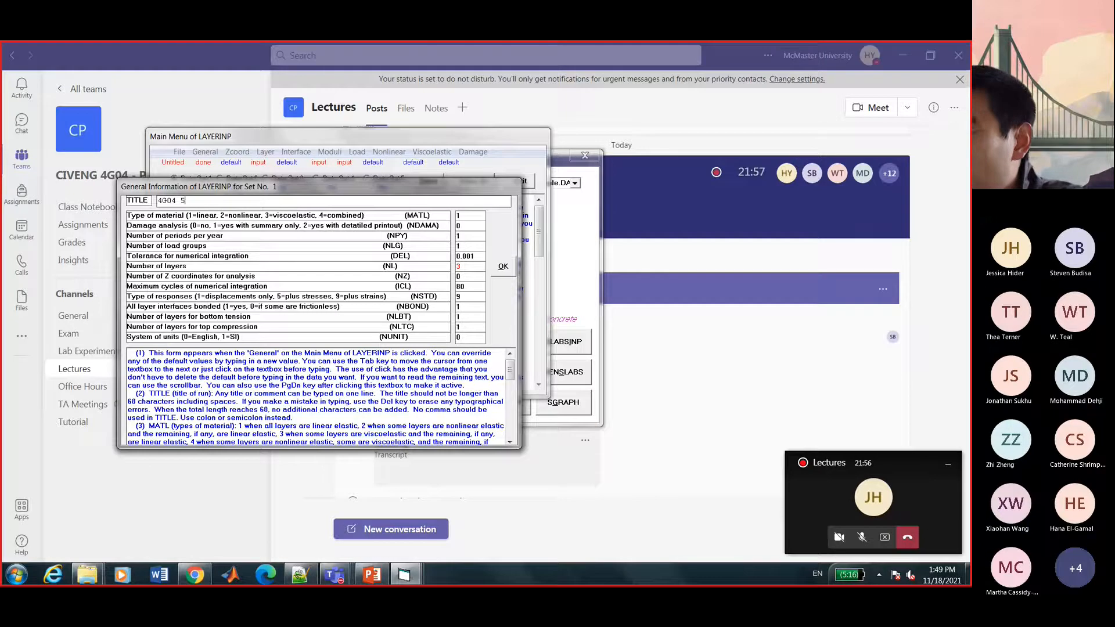
type("Layer Ex")
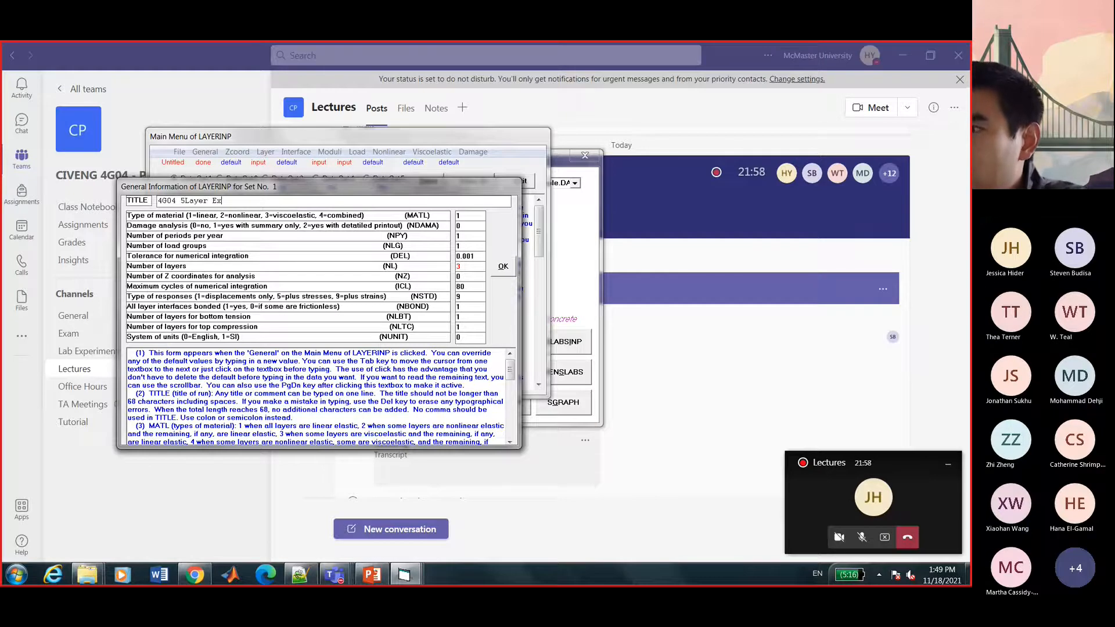
type("ample")
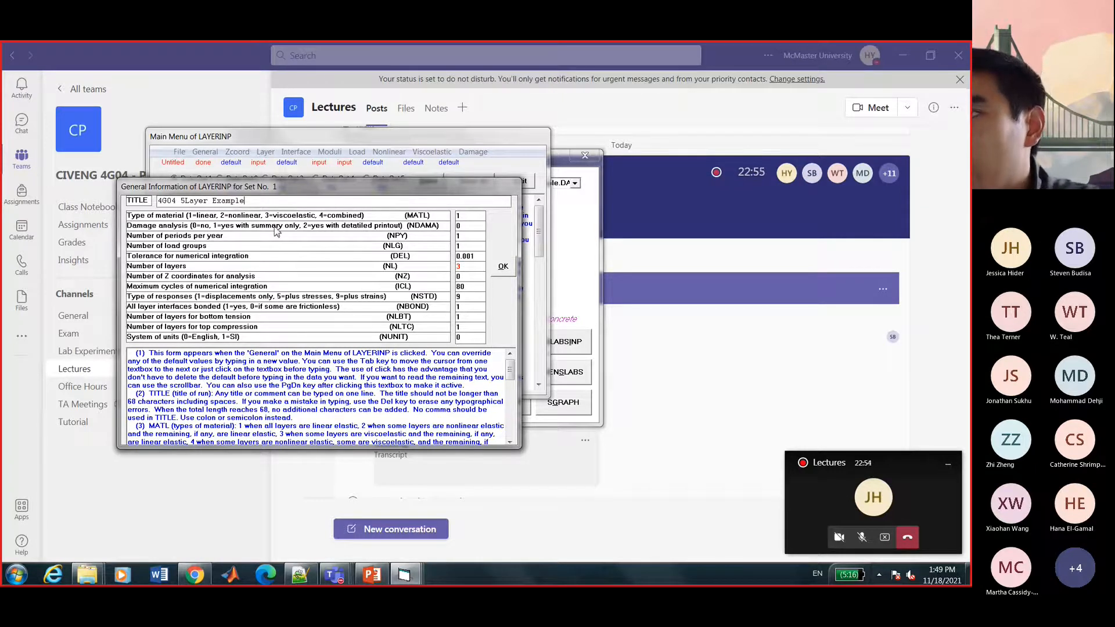
left_click(458, 225)
type("0")
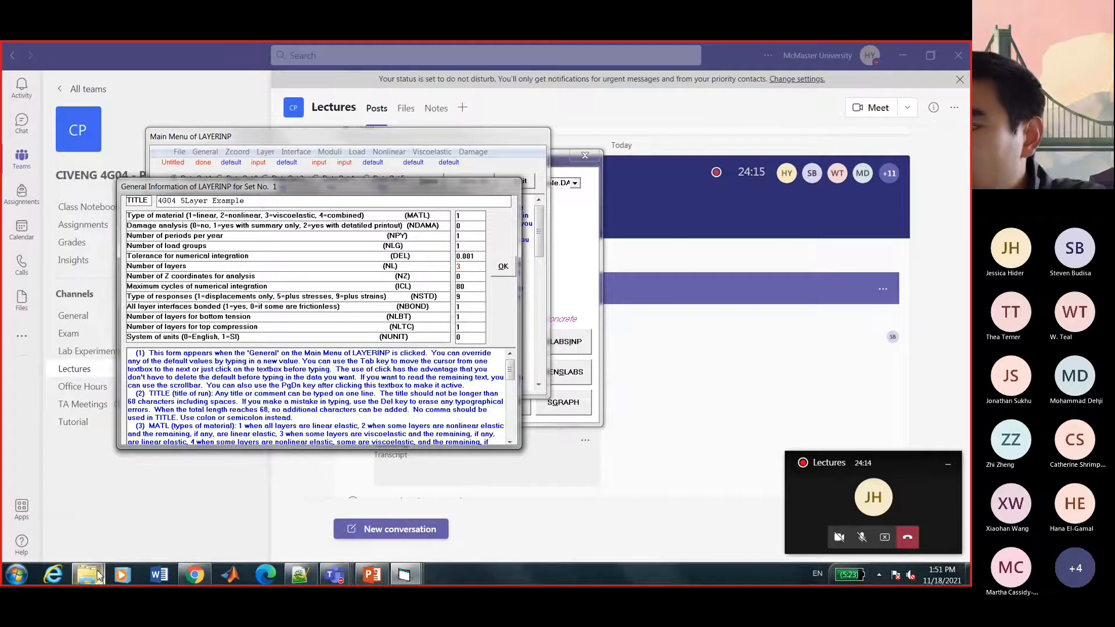
Reopen ClassExample_KENPAVE_5-Layer.pdf from the Notes folder, maximized and zoomed in.
mouse_move(97, 575)
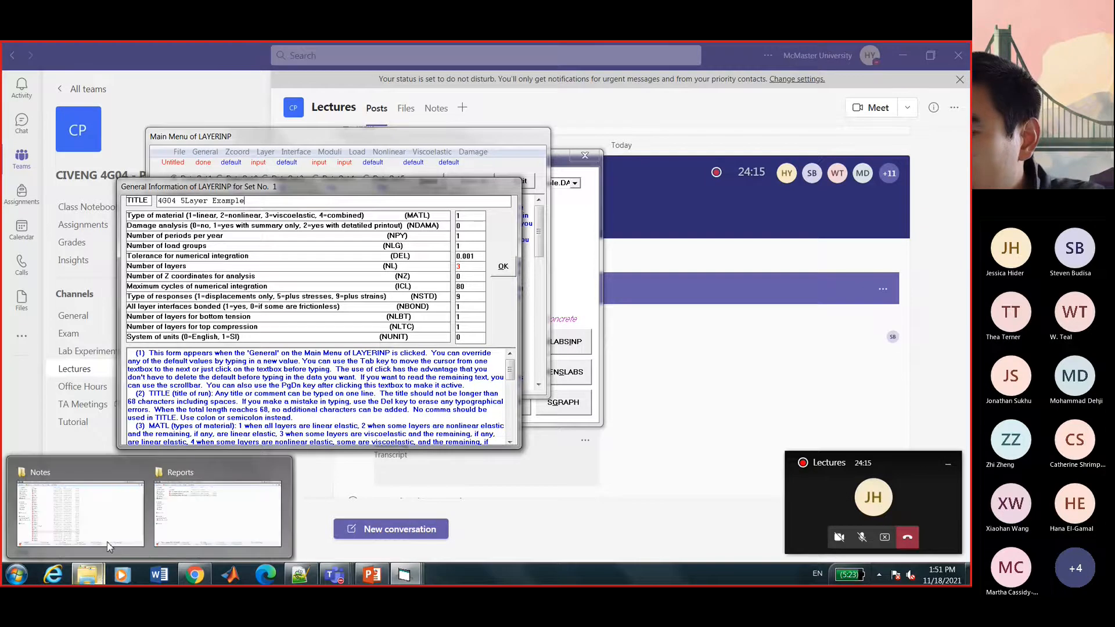
left_click(117, 503)
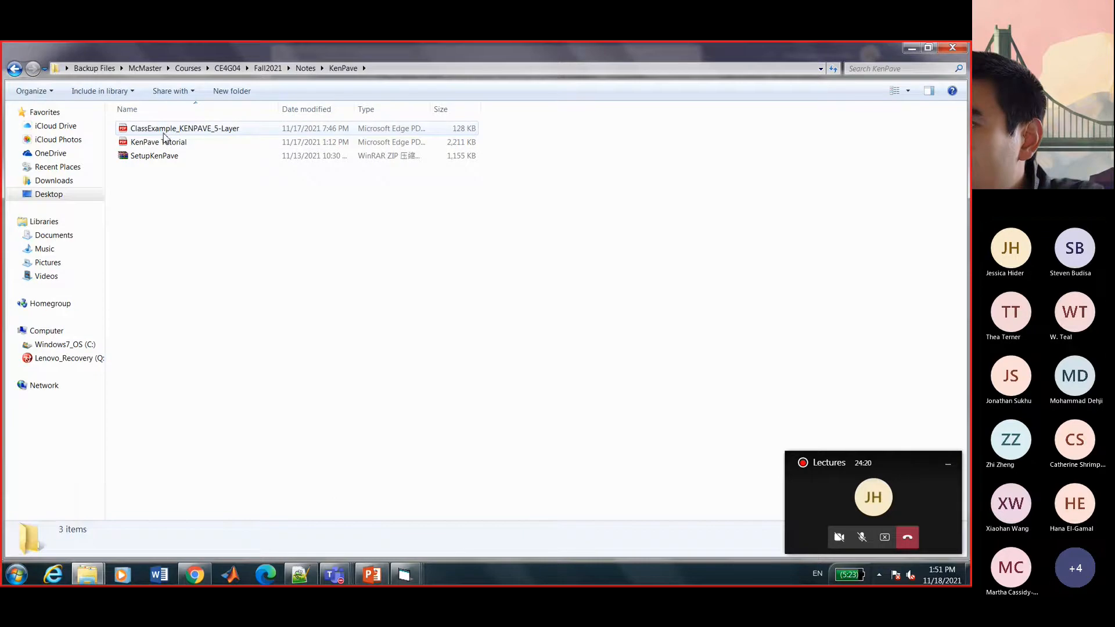
double_click(167, 128)
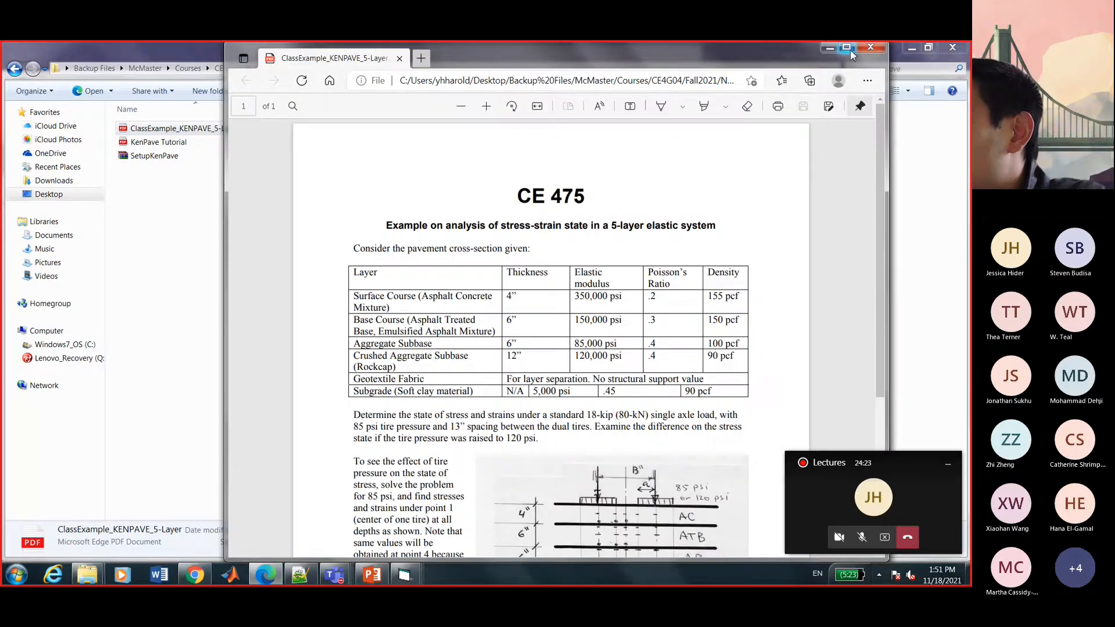
left_click(848, 47)
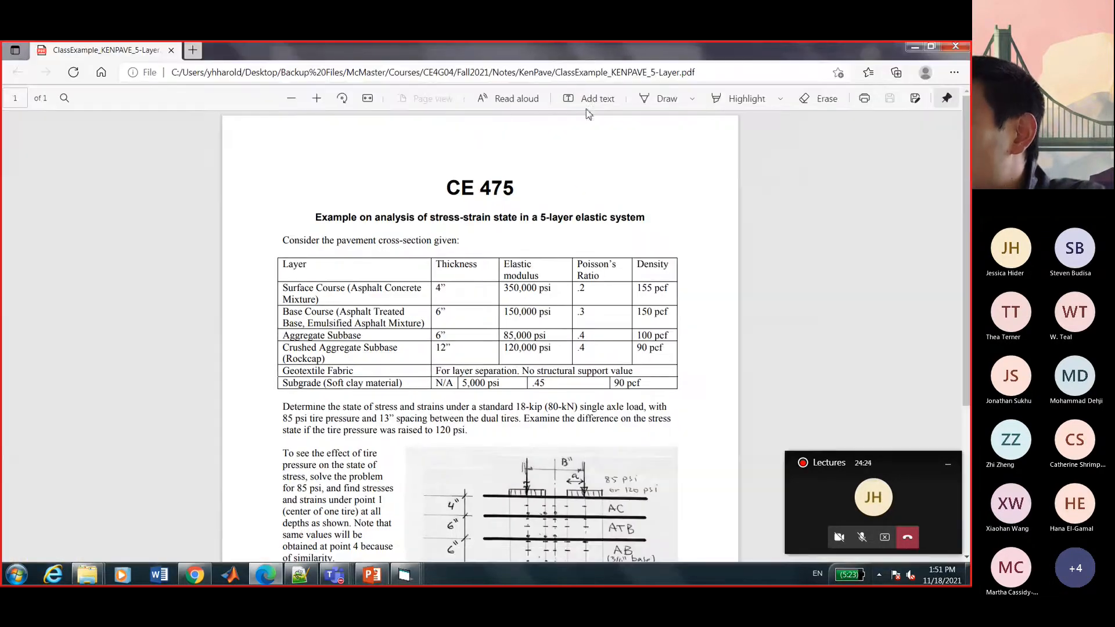
left_click(318, 98)
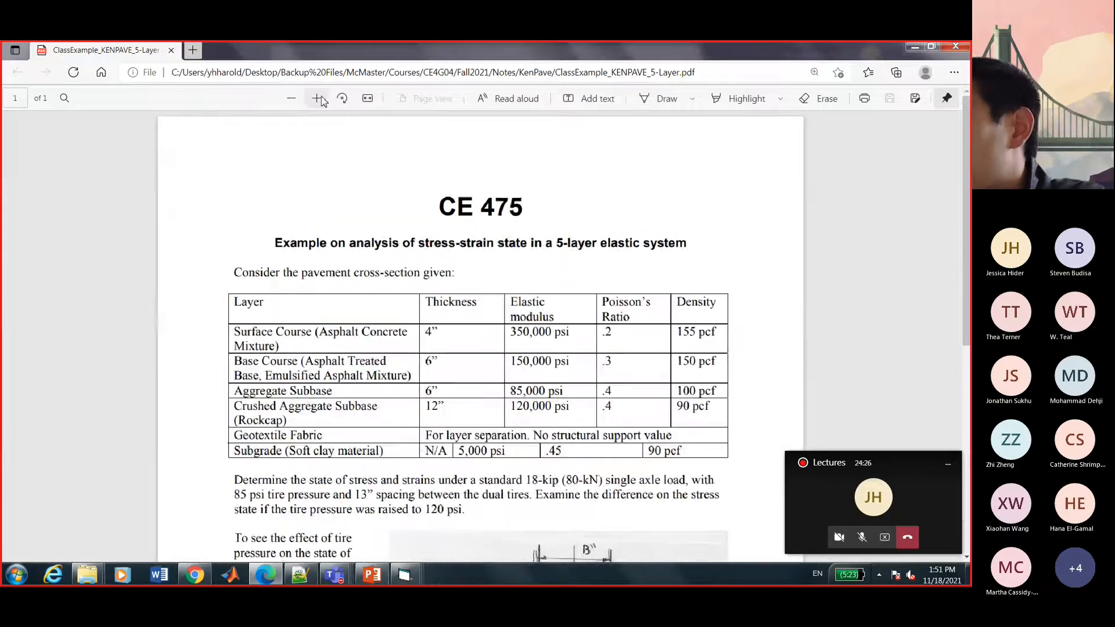
scroll(360, 293, "down", 5)
scroll(360, 293, "up", 4)
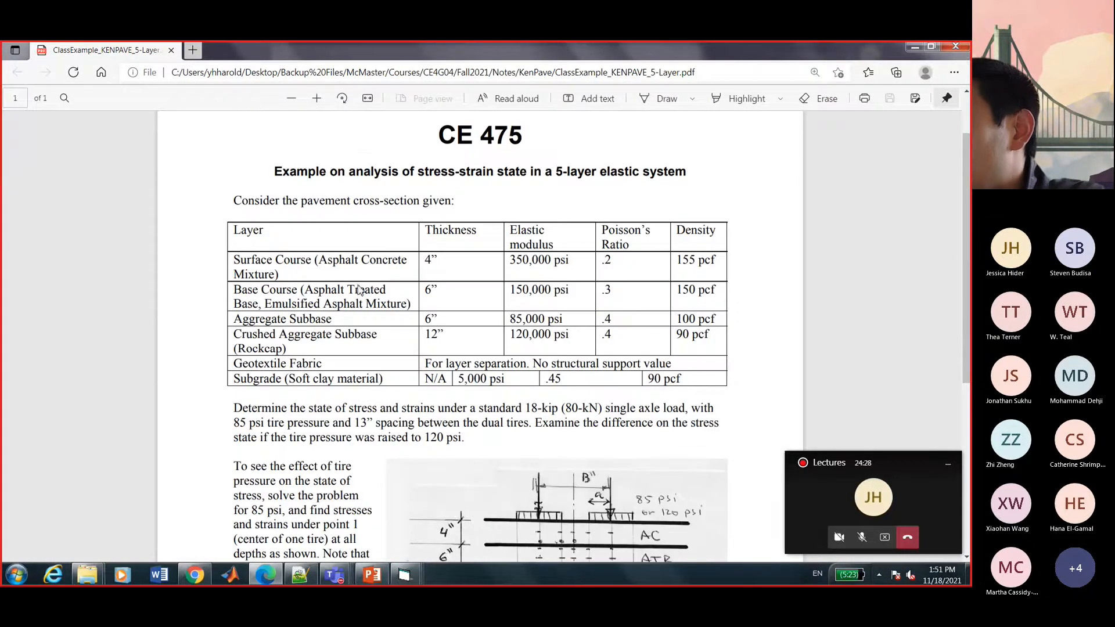
Set the number of layers (NL) to 5 in KENPAVE's General Information form.
mouse_move(404, 575)
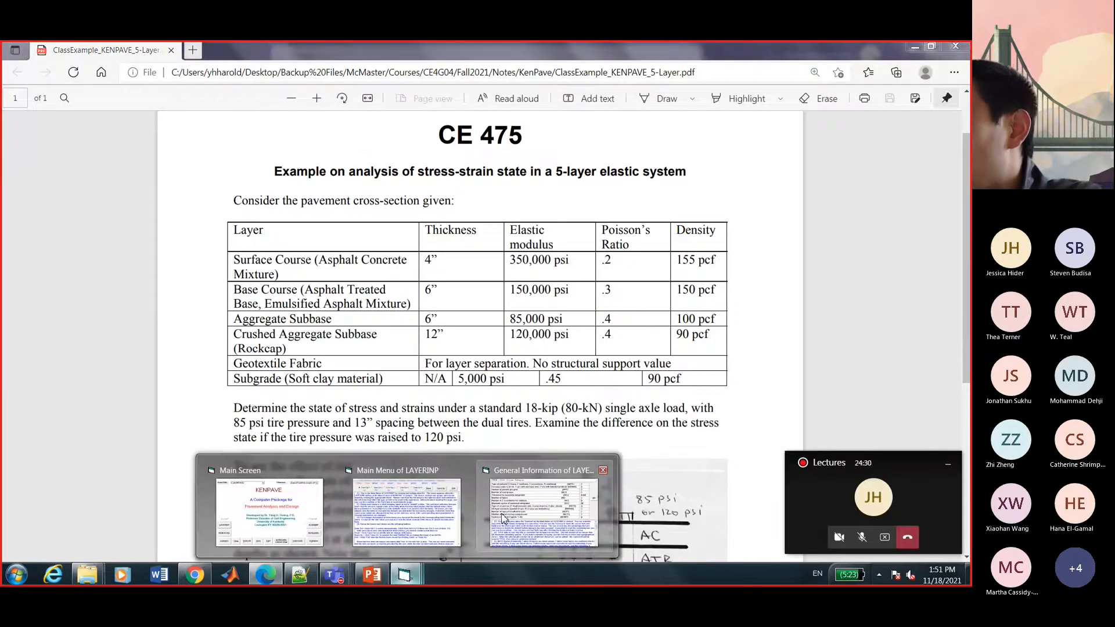
left_click(447, 493)
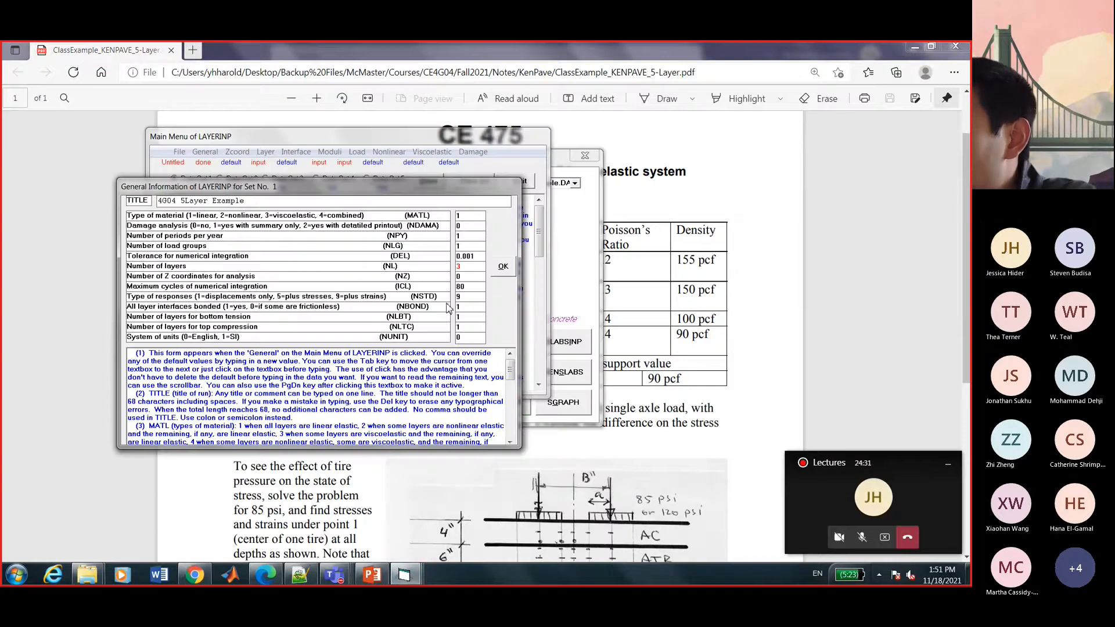
double_click(455, 267)
type("5")
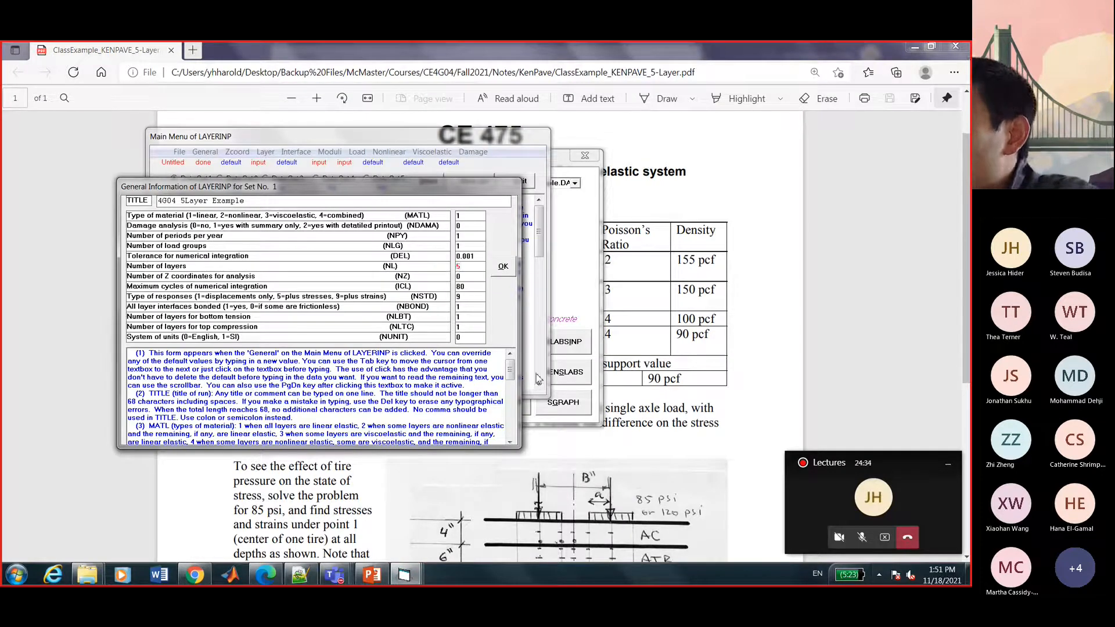
Scroll the example PDF to the layer cross-section diagram, then return to KENPAVE's General form.
left_click(747, 348)
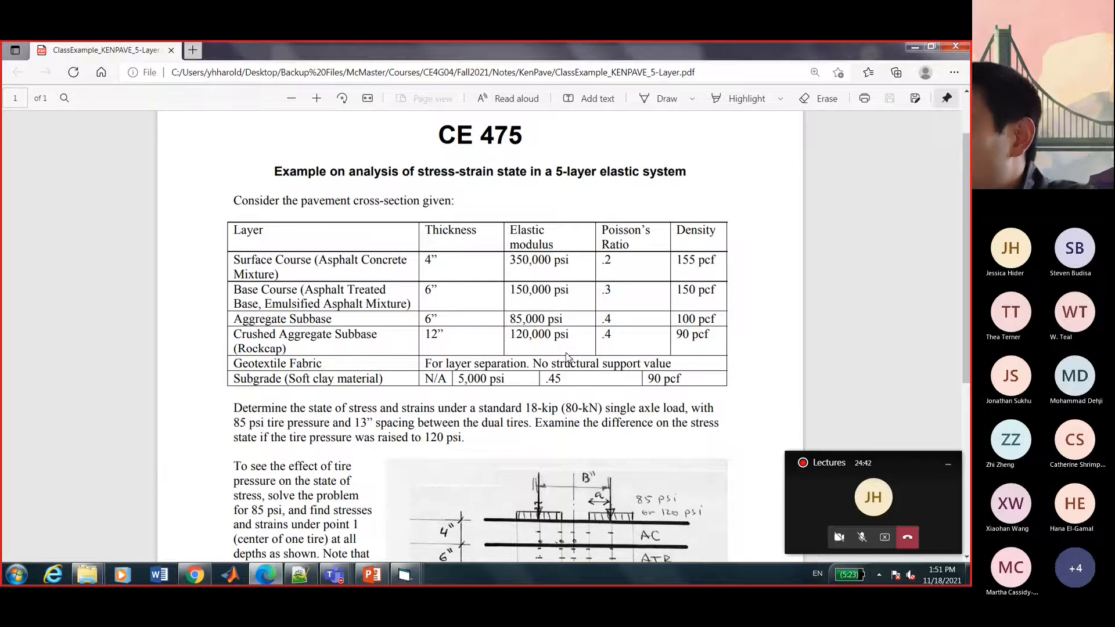
scroll(568, 356, "down", 5)
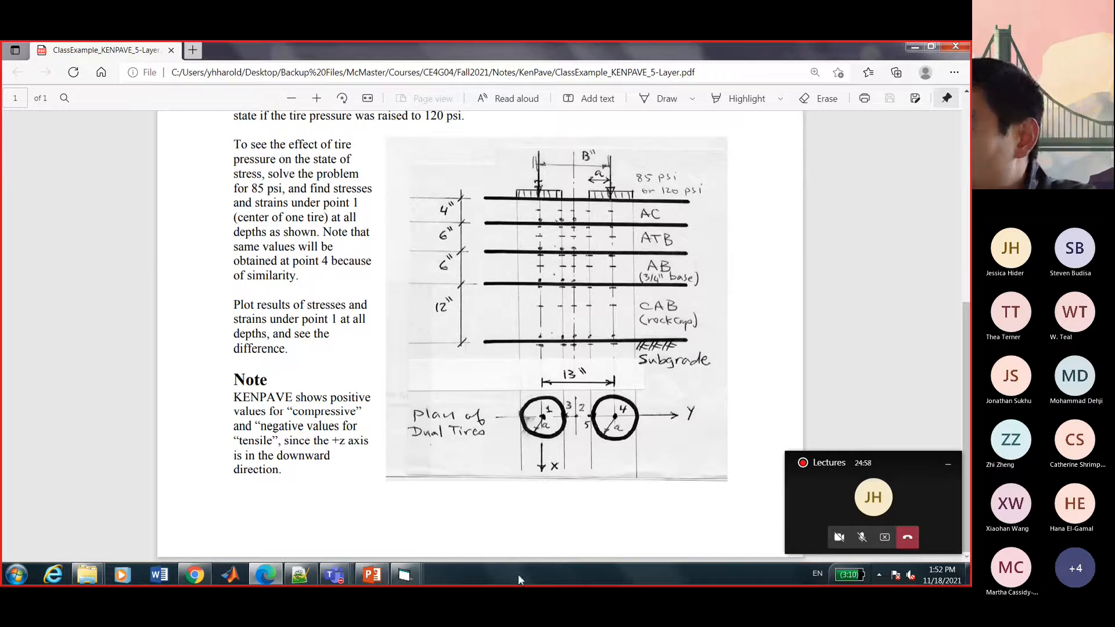
mouse_move(419, 579)
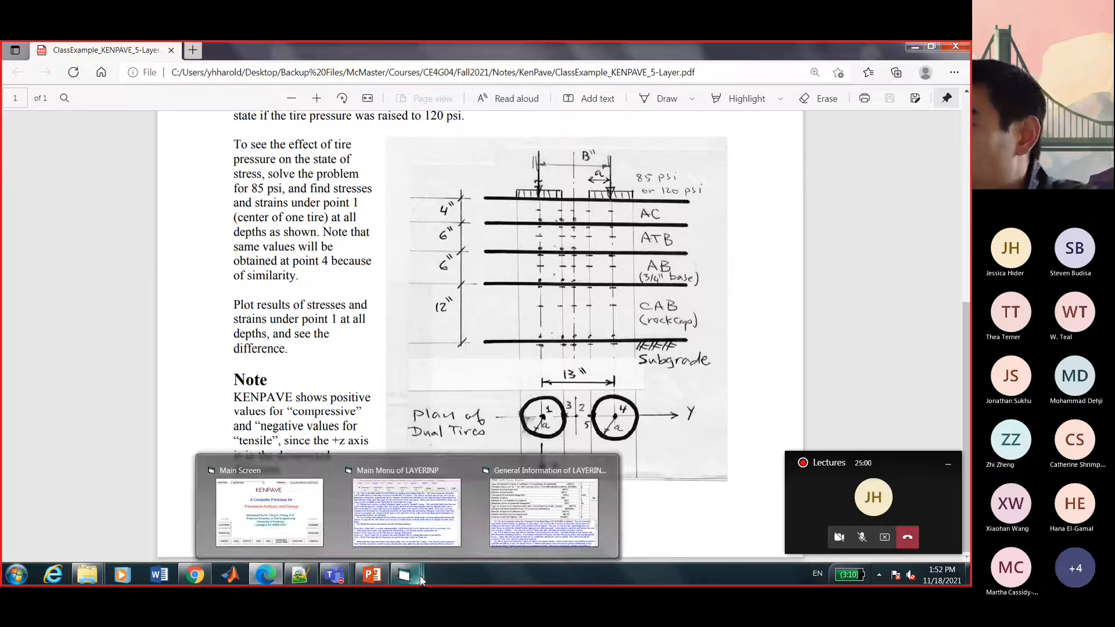
left_click(526, 495)
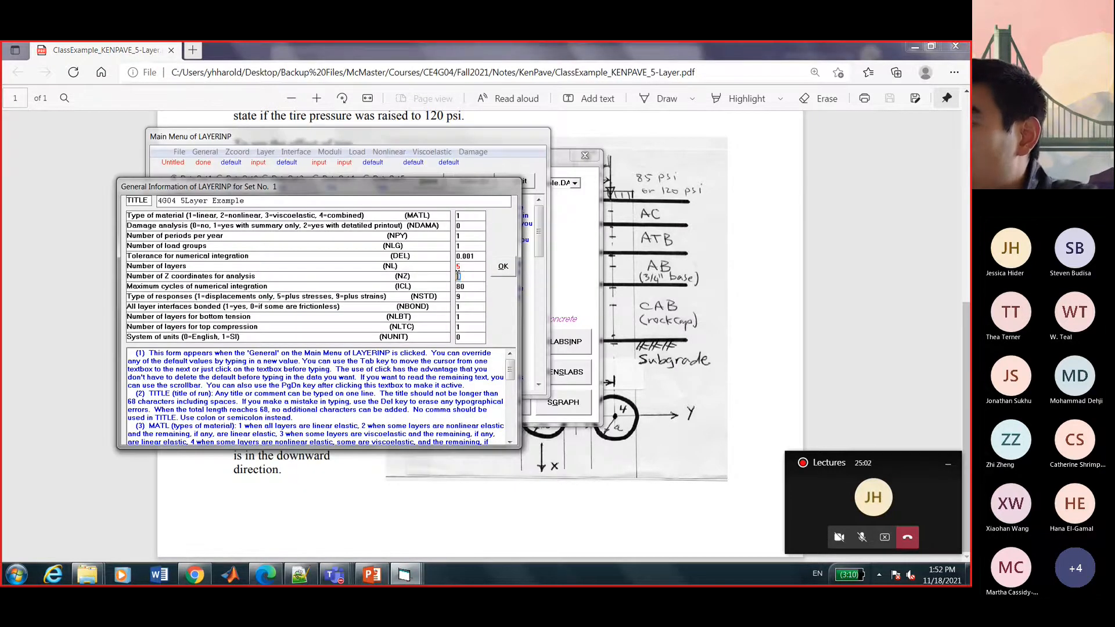
Set NZ to 5, keep NSTD at 9 and NLBT at 1, and accept the general information.
type("5")
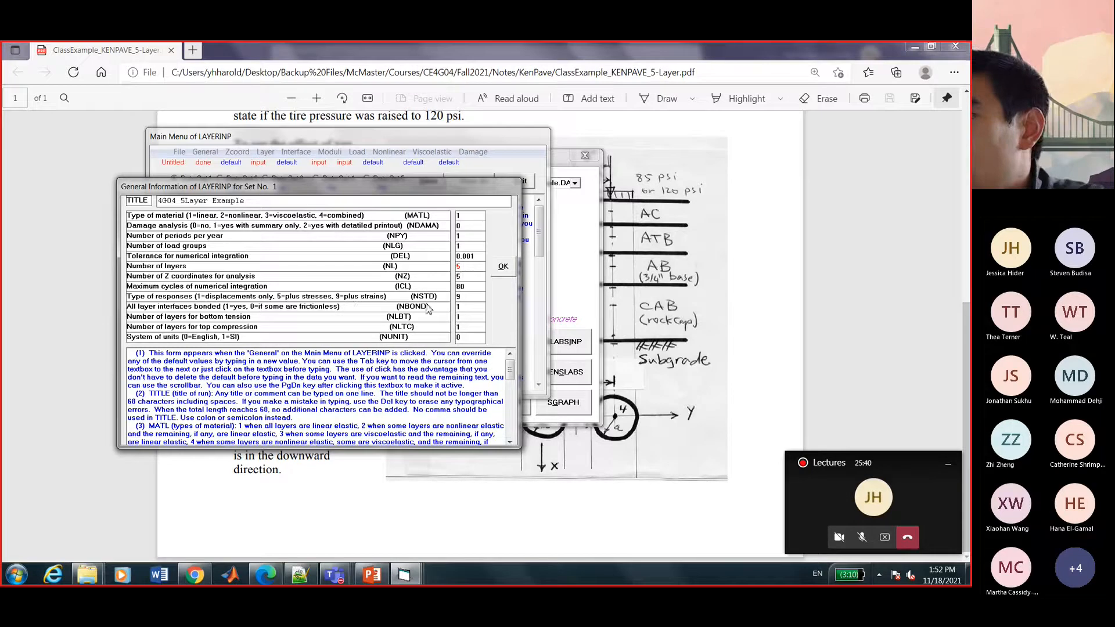
left_click(465, 297)
key("BackSpace")
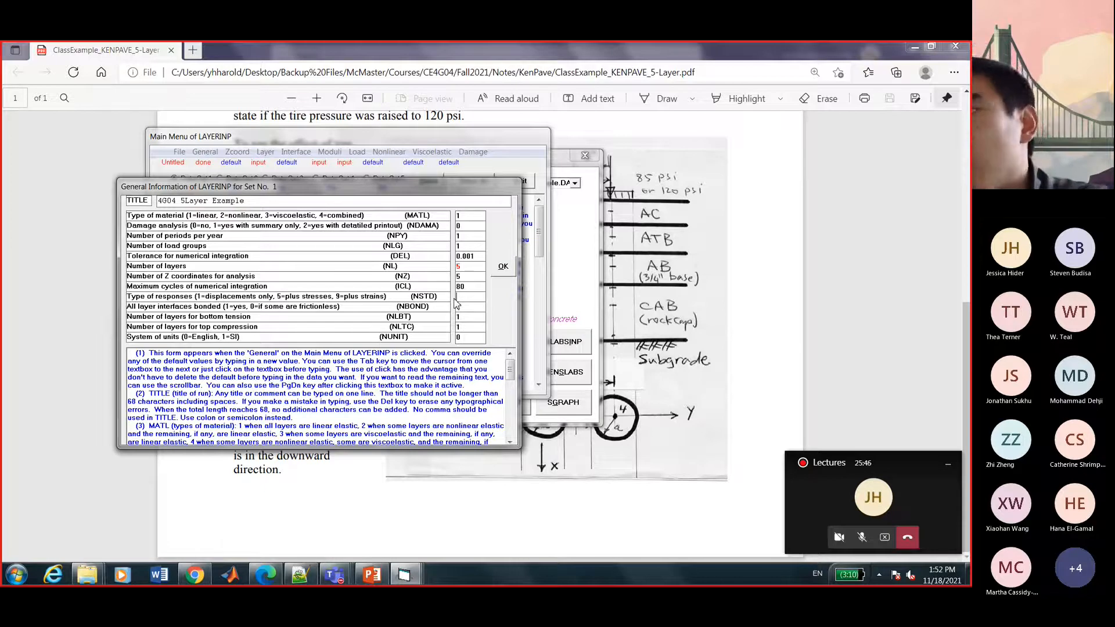
type("9")
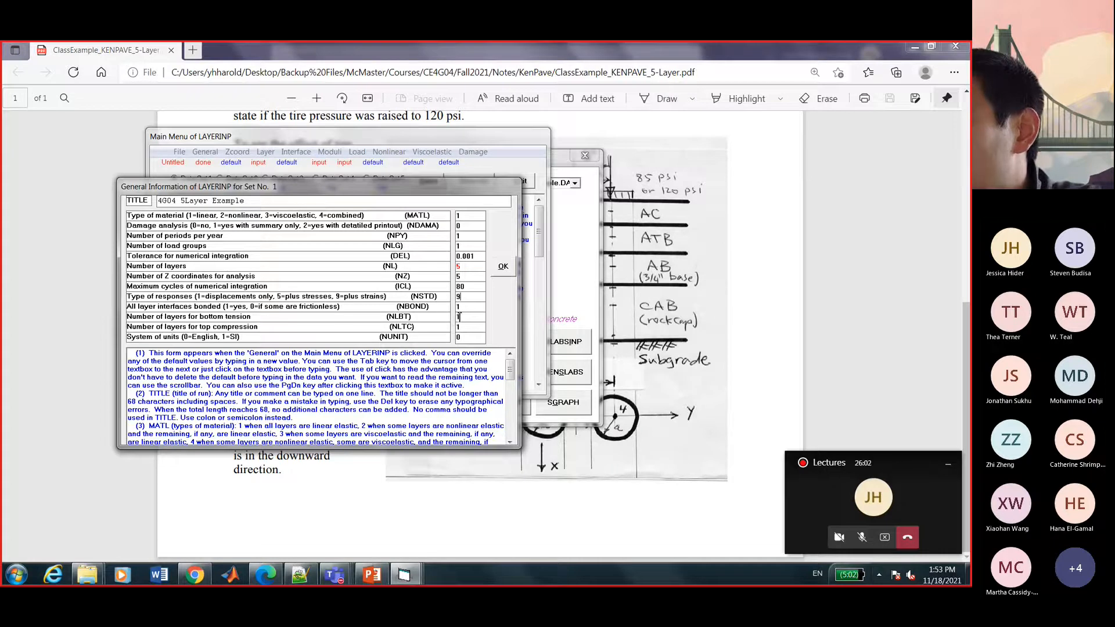
left_click(460, 317)
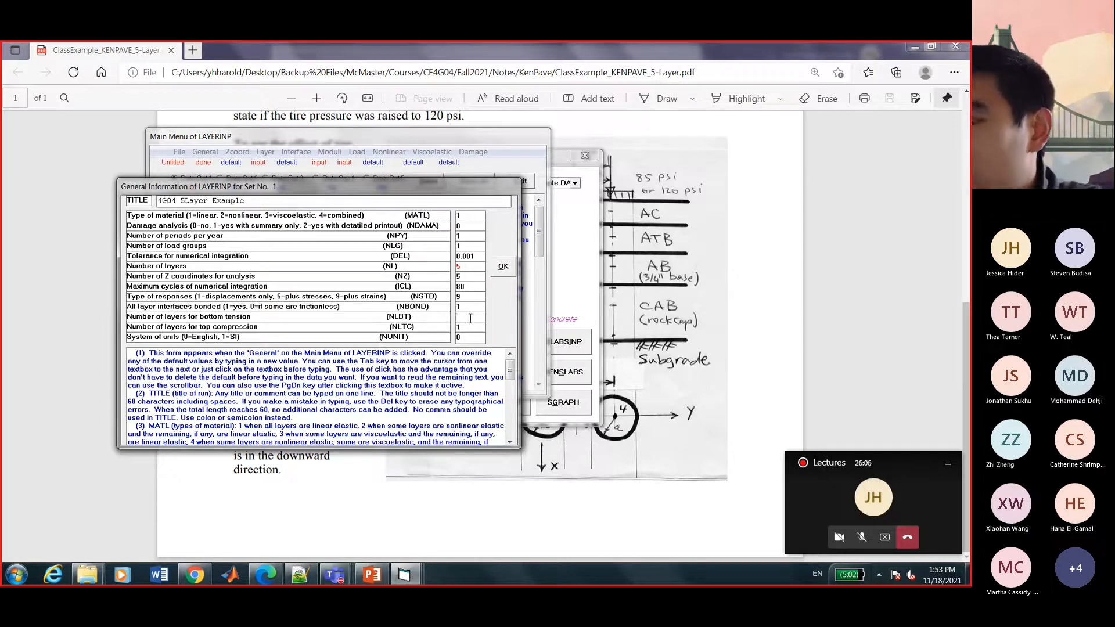
type("1")
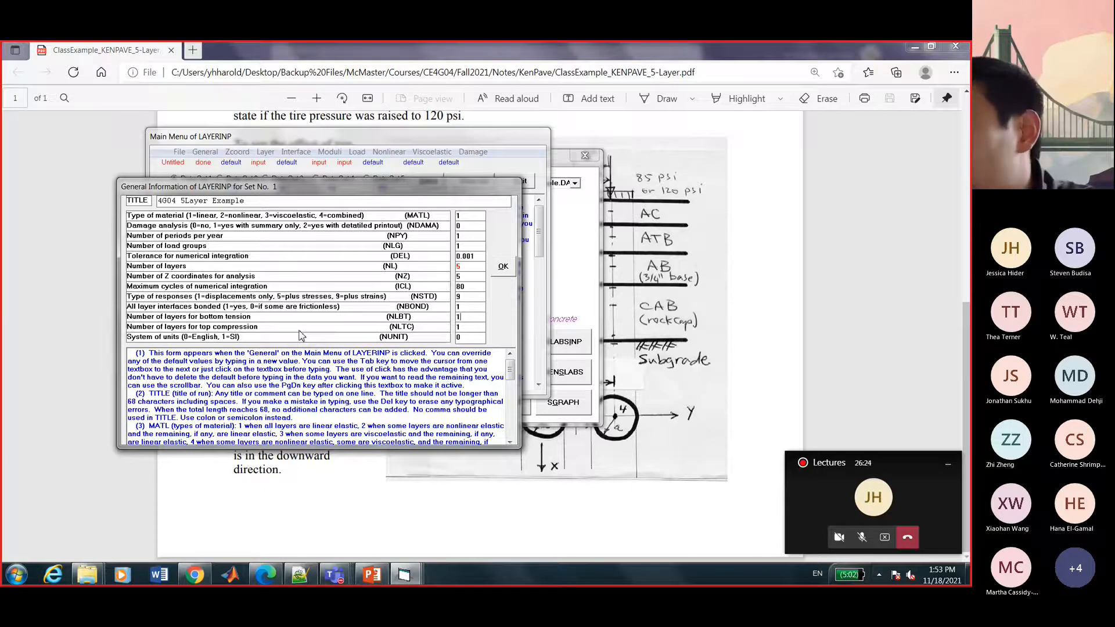
left_click(502, 268)
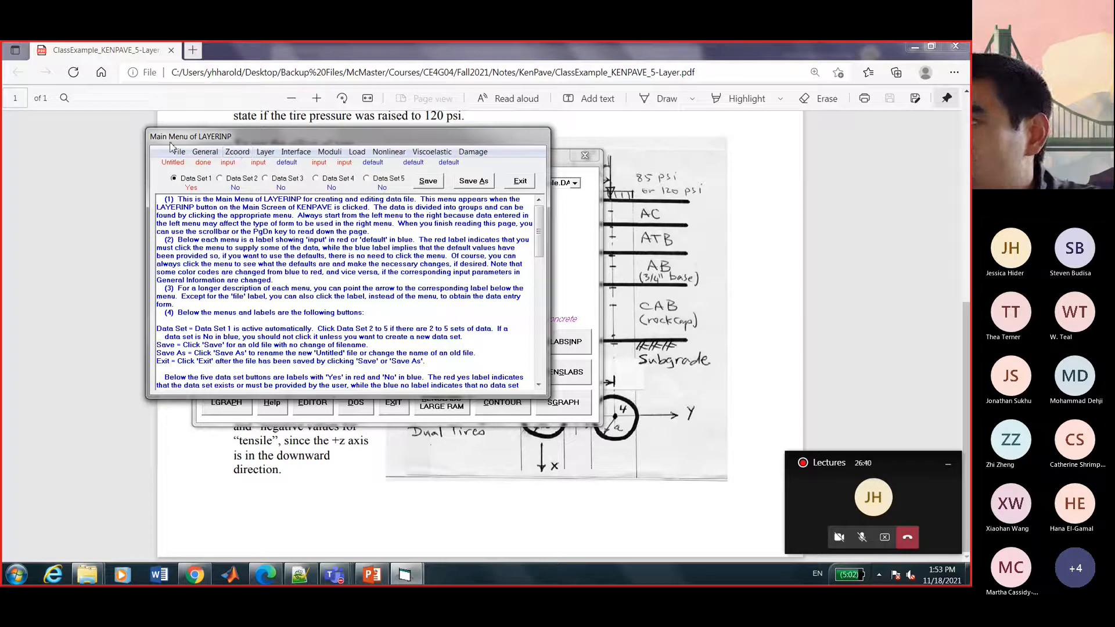
Open the Z Coordinates form for data set 1 with the example PDF resized beside it.
left_click(237, 156)
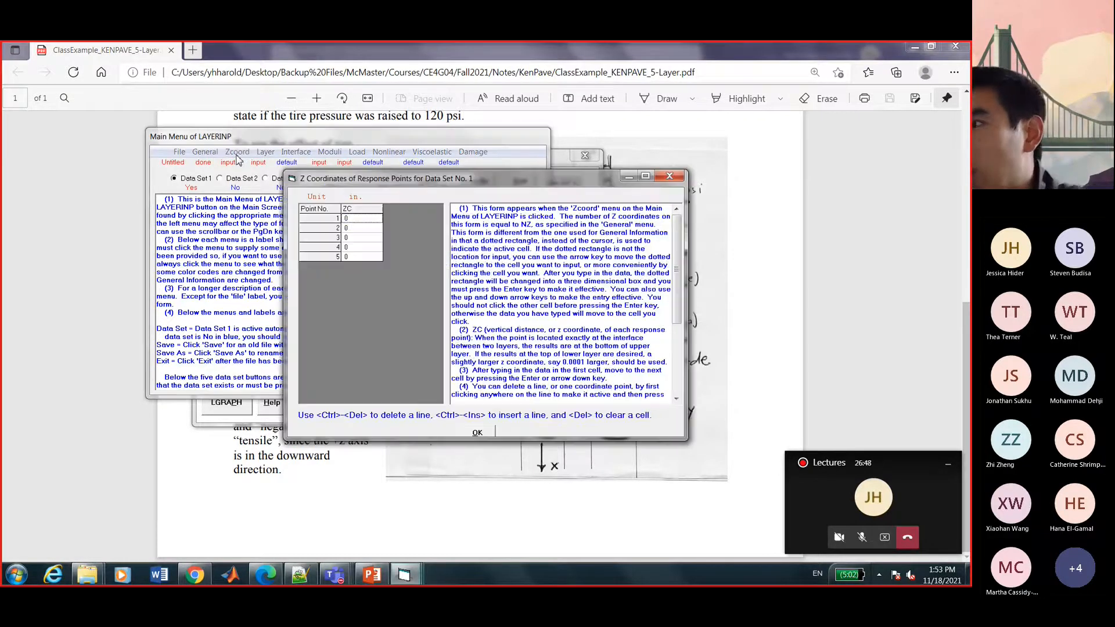
left_click_drag(400, 182, 376, 175)
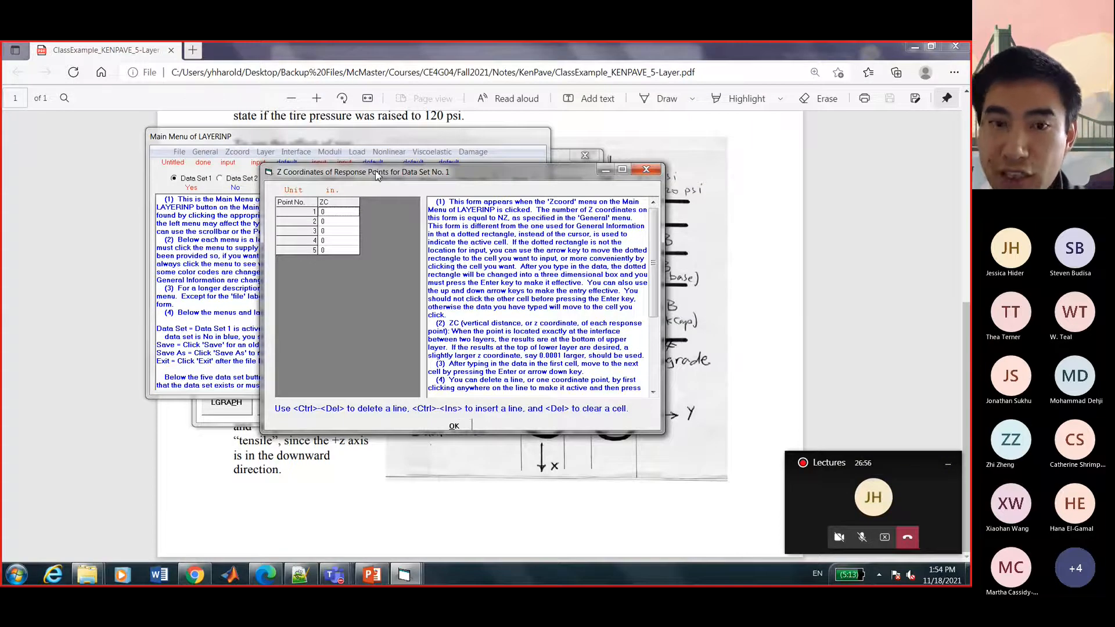
left_click_drag(468, 54, 427, 59)
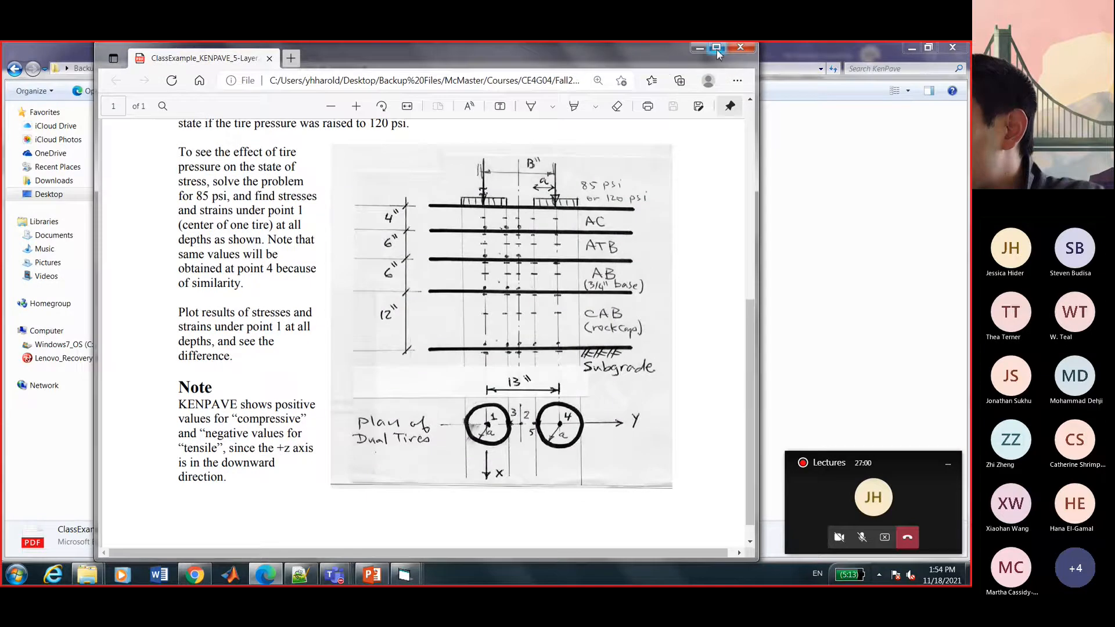
left_click(716, 46)
left_click(405, 574)
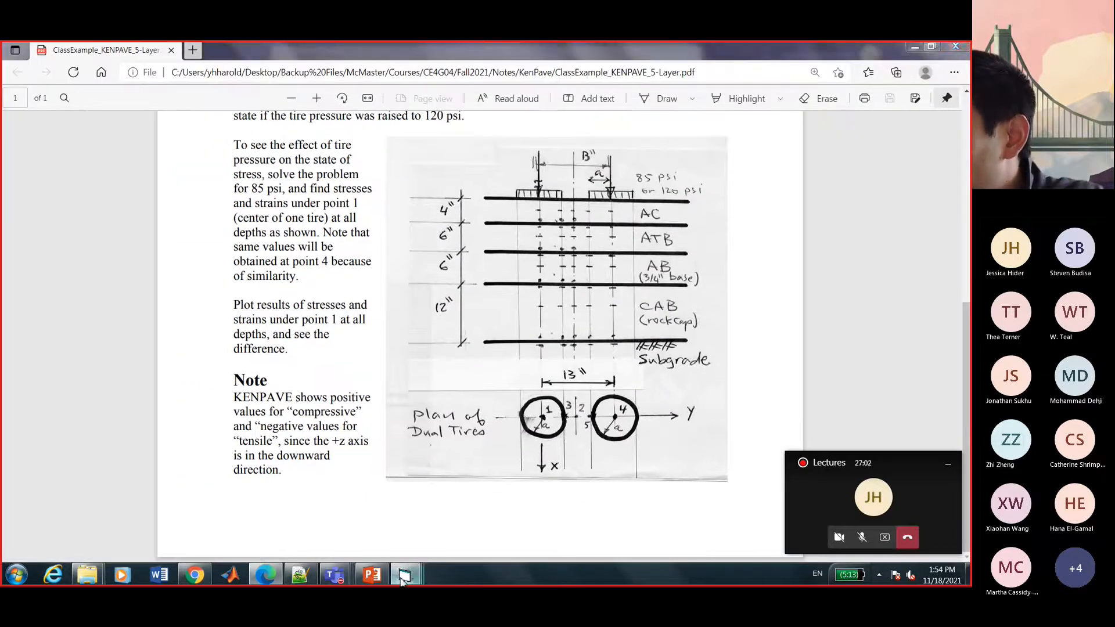
left_click(552, 483)
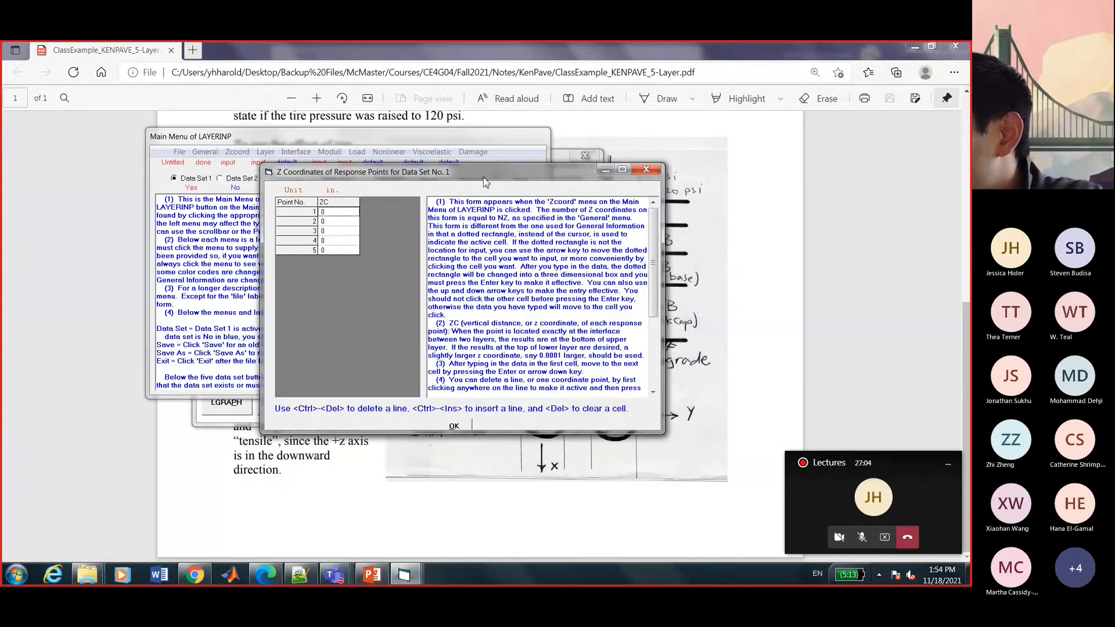
left_click_drag(650, 44, 773, 77)
left_click(329, 155)
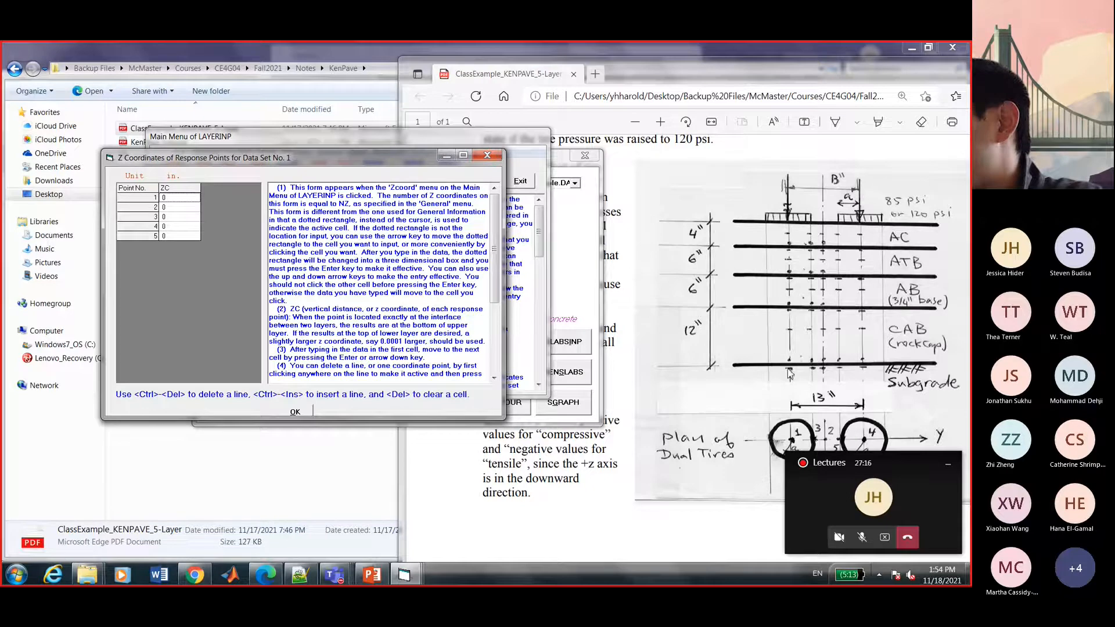
Enter response depths 4, 10, 16 and 28 in for points 2–5 and accept the form.
left_click(173, 209)
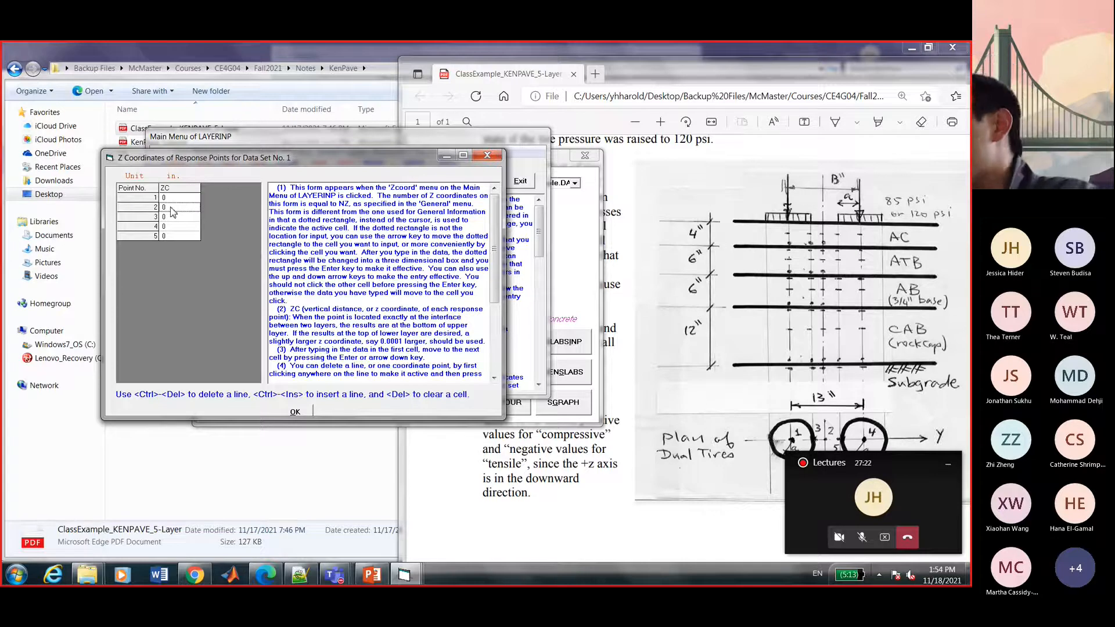
type("4")
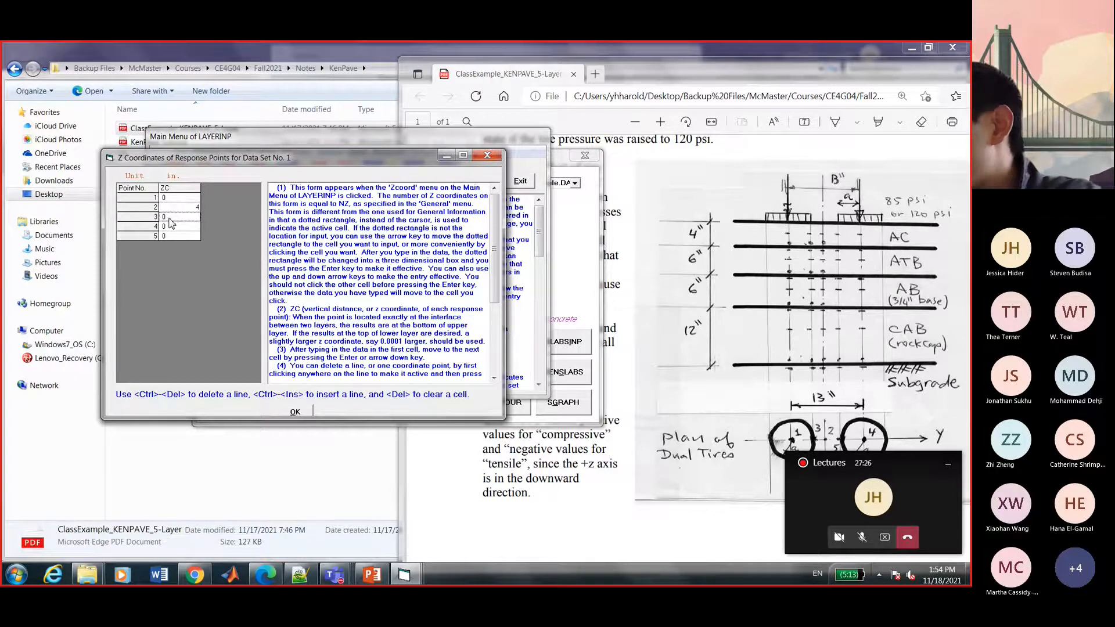
type("10")
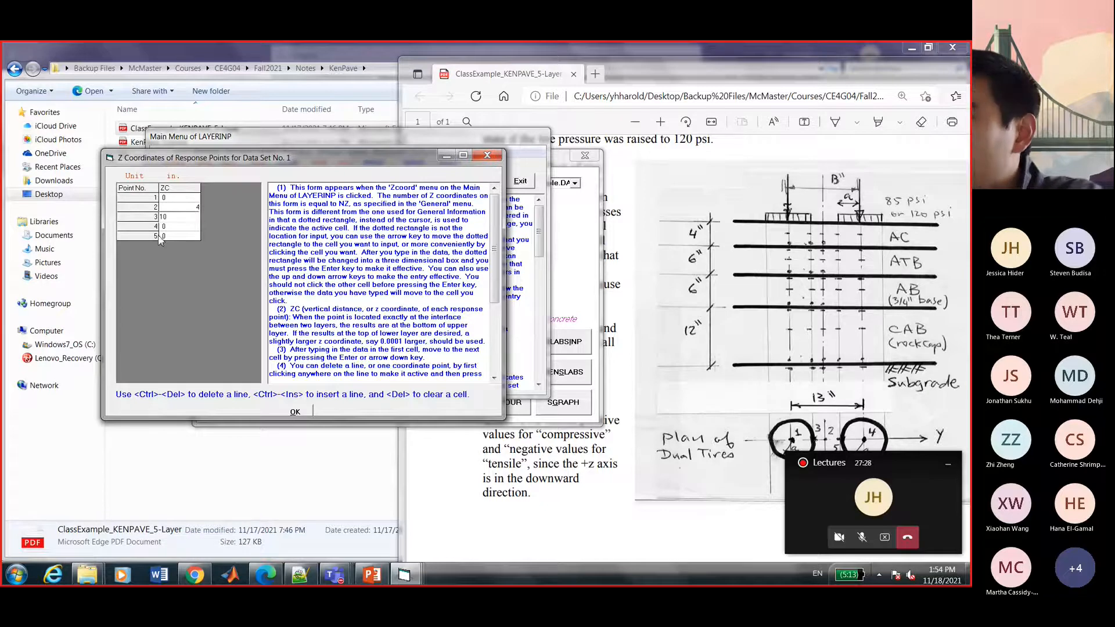
left_click(171, 228)
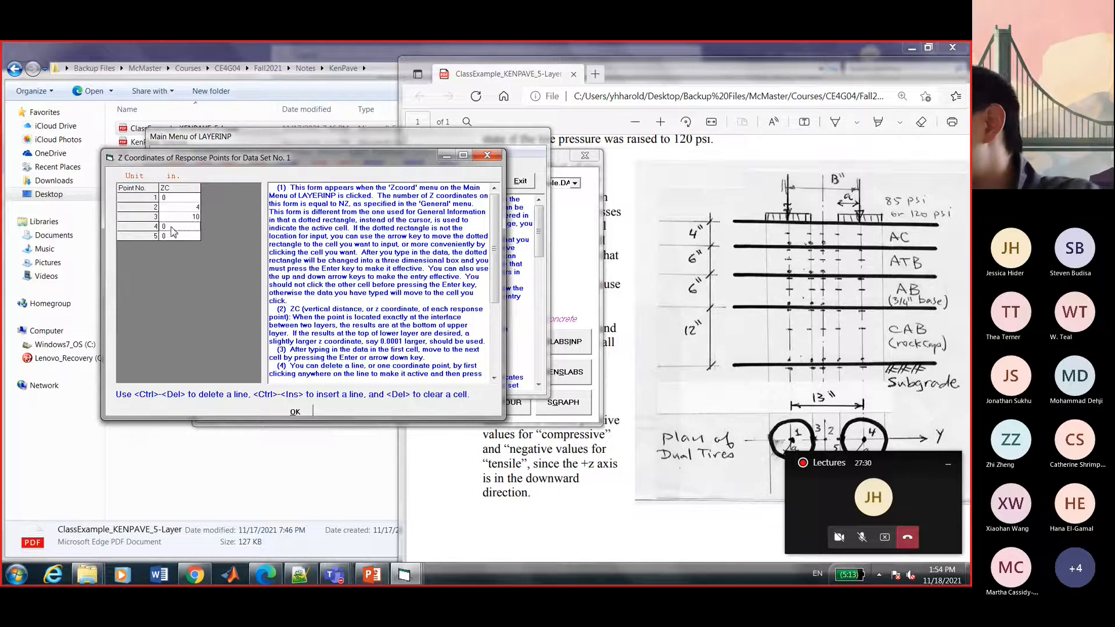
type("16")
left_click(173, 237)
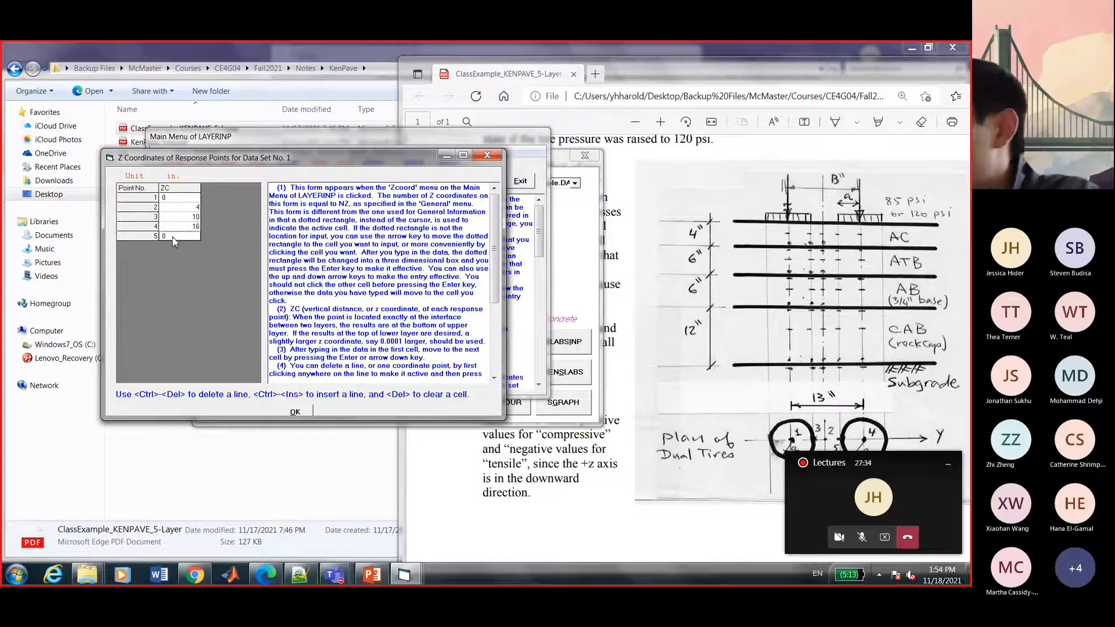
type("2")
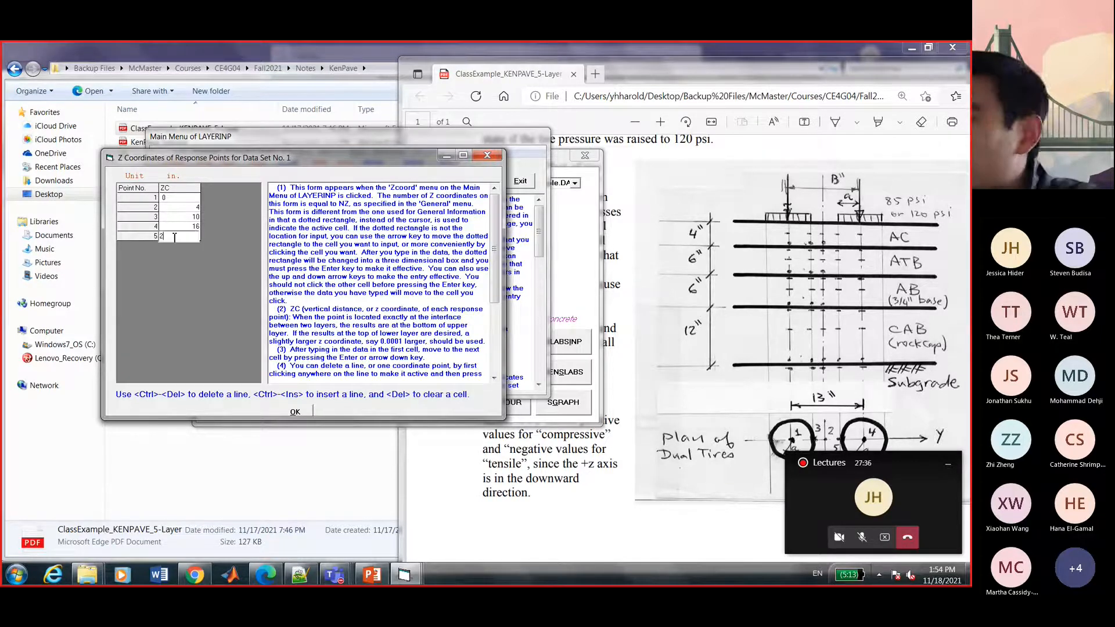
type("8")
key("Return")
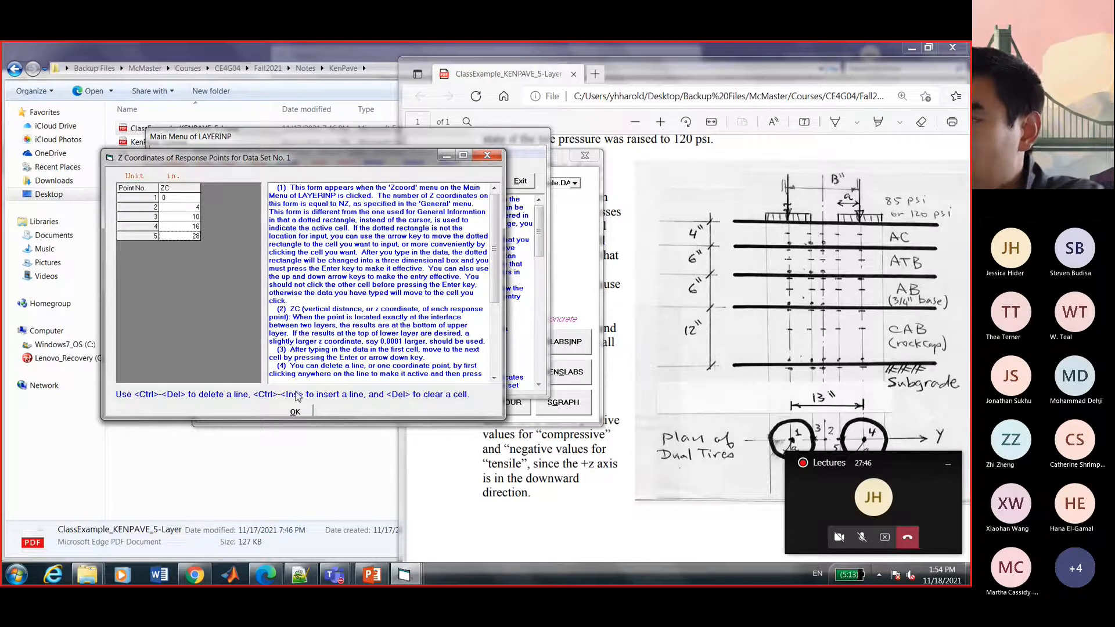
left_click(295, 412)
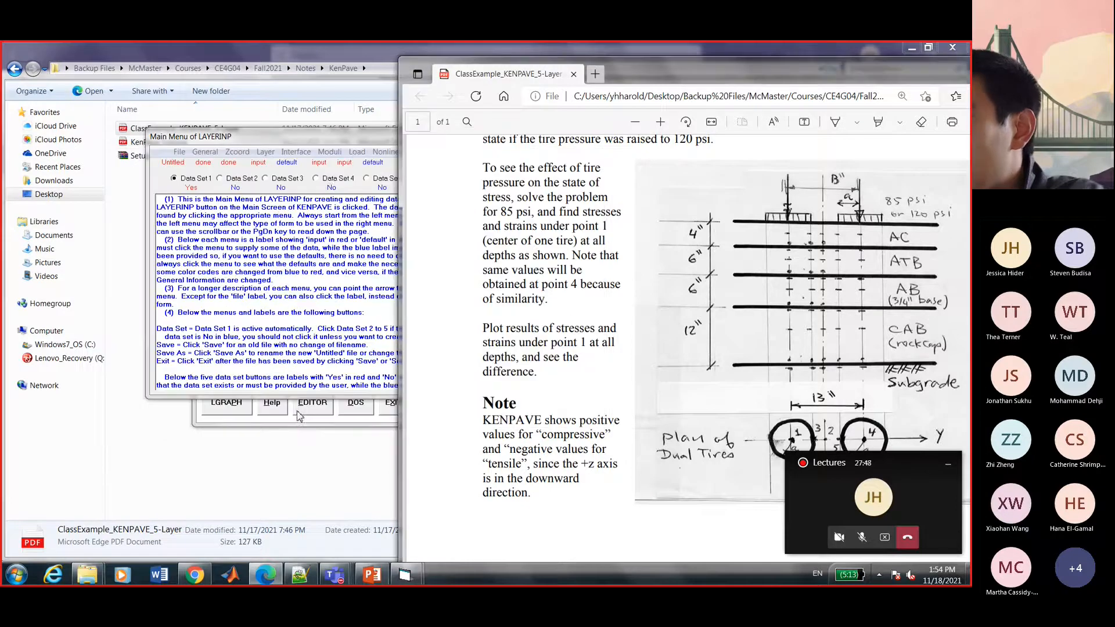
Open the layer thickness and Poisson's ratio form for data set 1.
left_click_drag(297, 139, 257, 138)
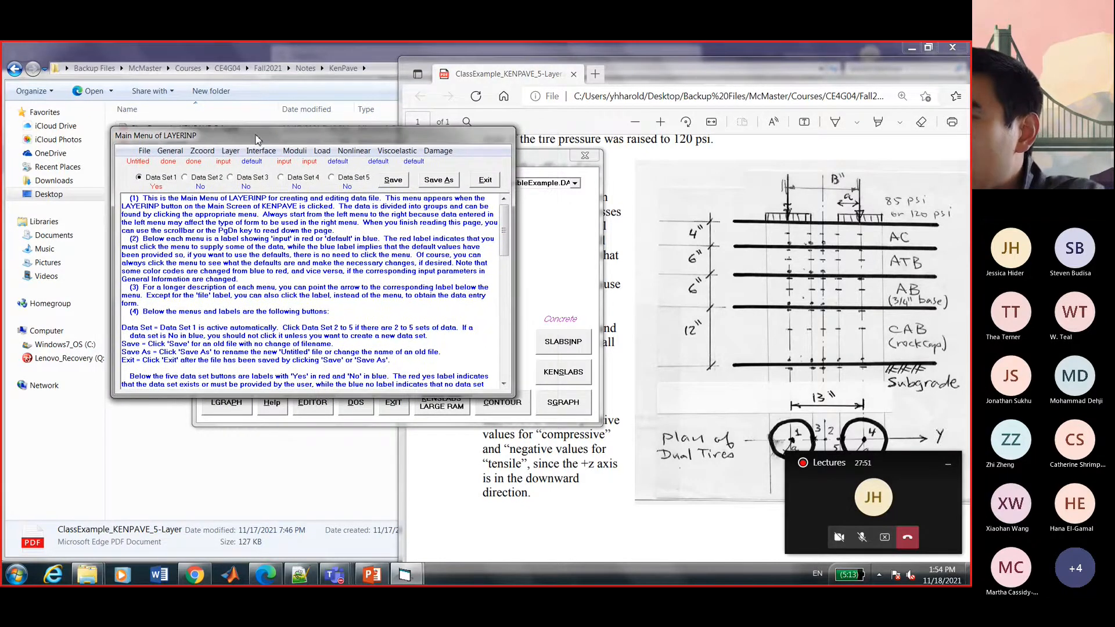
left_click(231, 152)
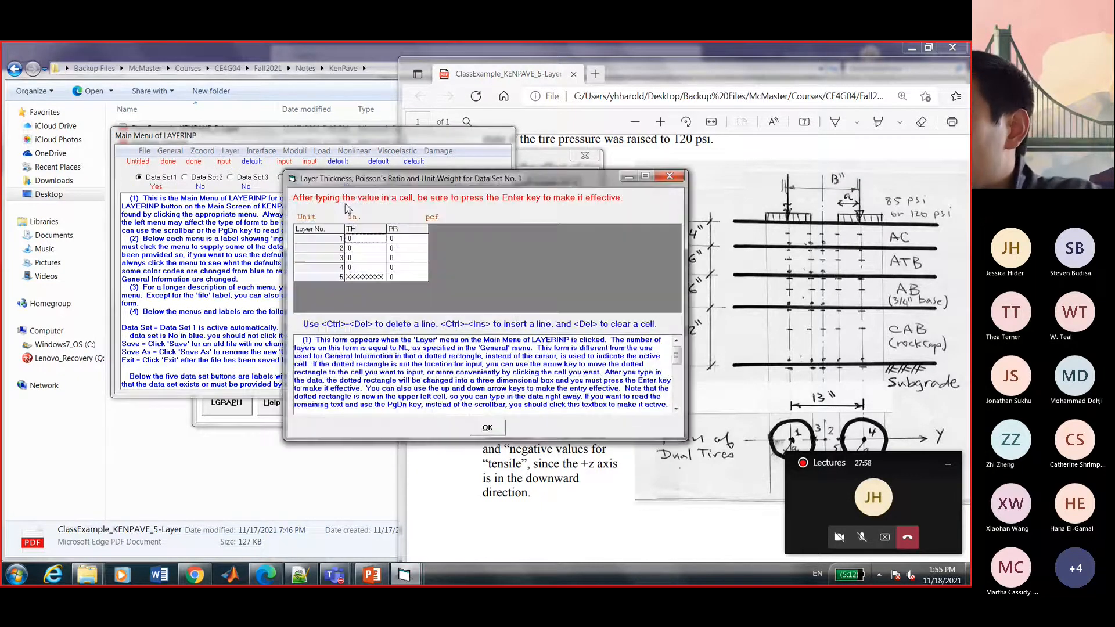
left_click_drag(363, 171, 156, 173)
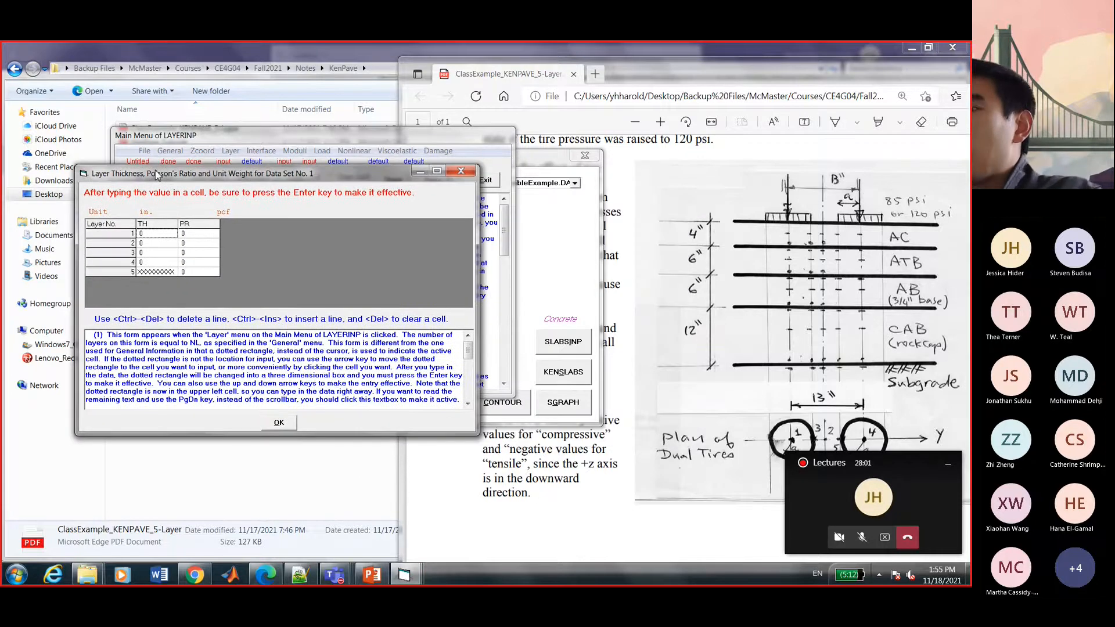
Enter thicknesses of 4, 6, 6 and 12 in for layers 1–4.
left_click(160, 238)
type("4")
key("Return")
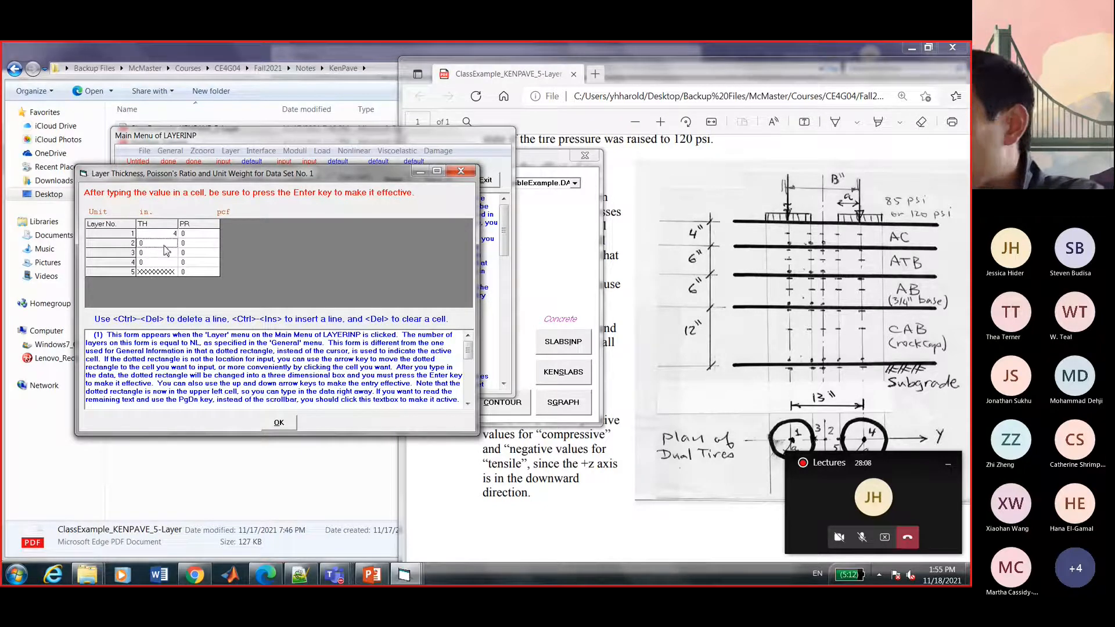
type("6")
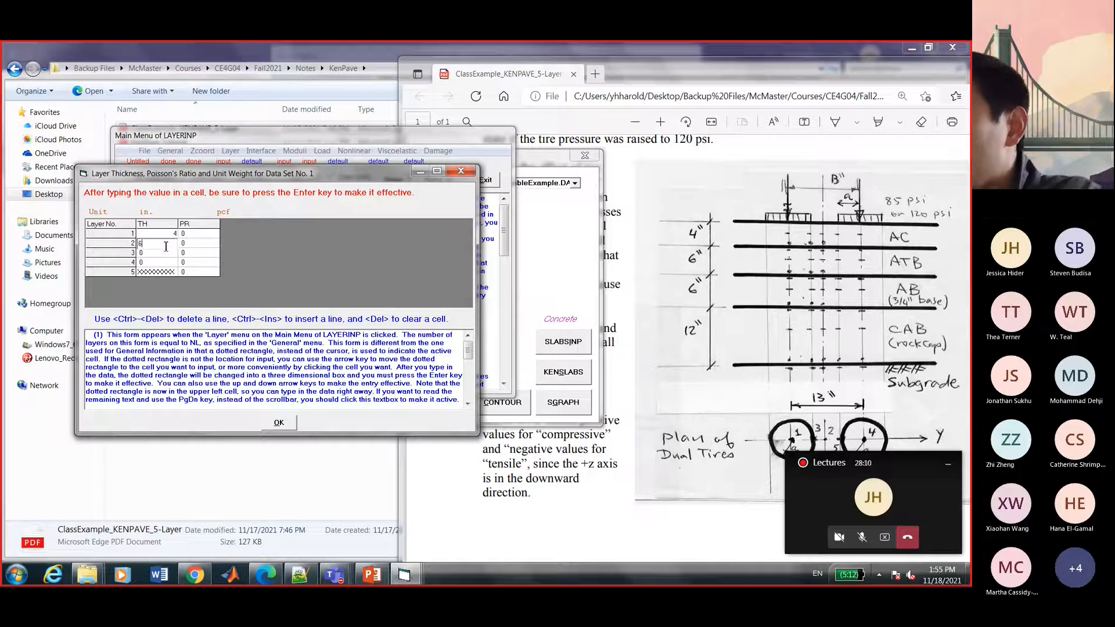
key("Return")
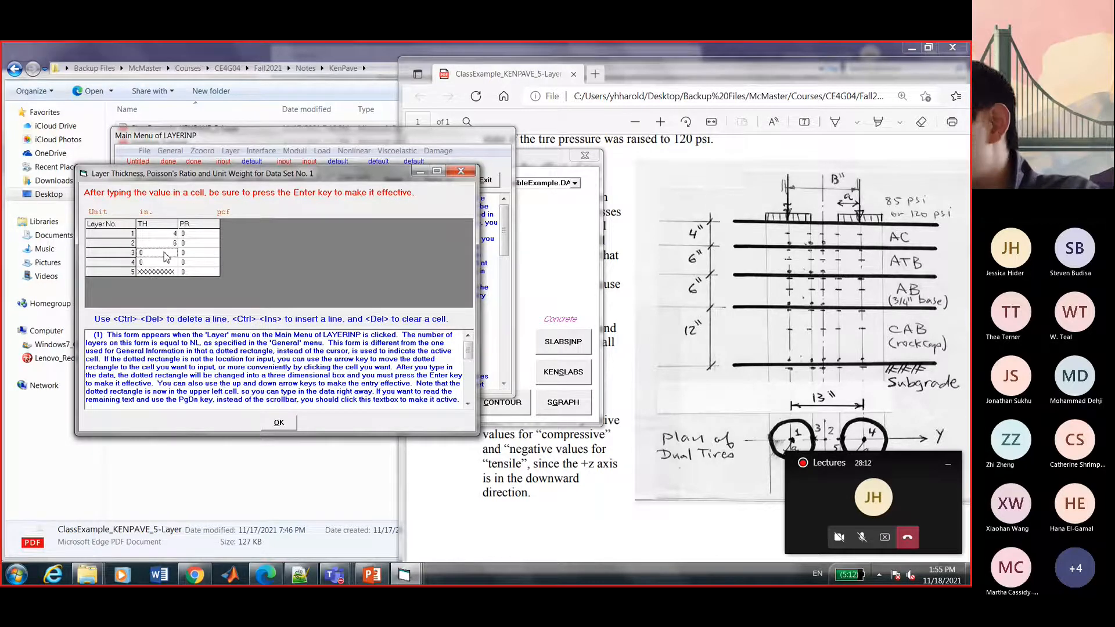
type("6")
key("Return")
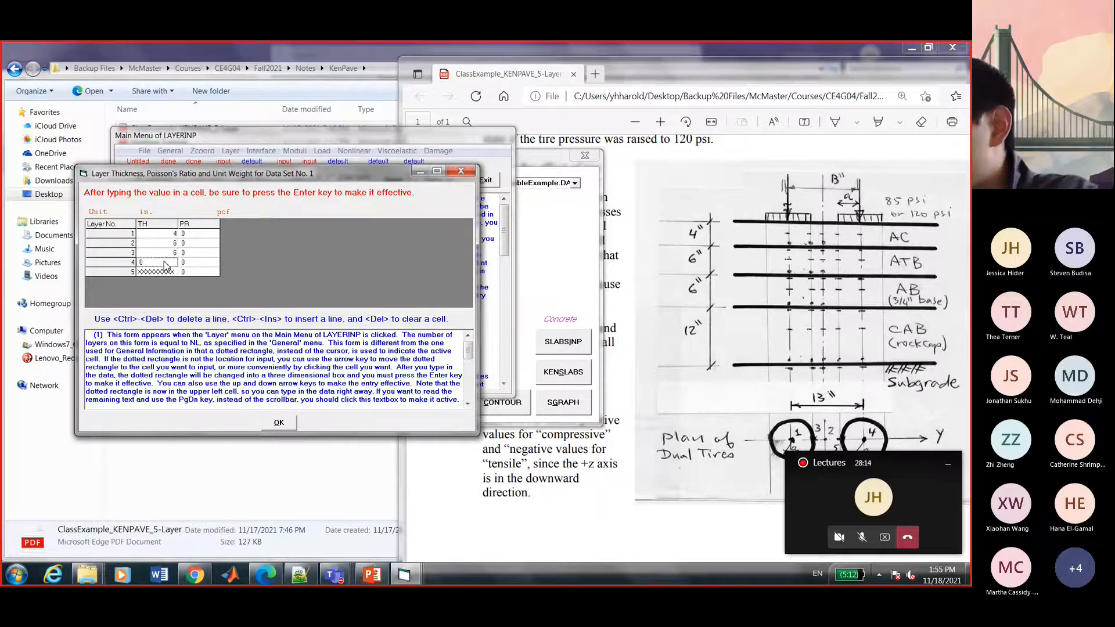
type("12")
left_click(198, 234)
Check the example PDF and enter Poisson's ratios 0.2, 0.3 and 0.4 for layers 1–3.
left_click(649, 255)
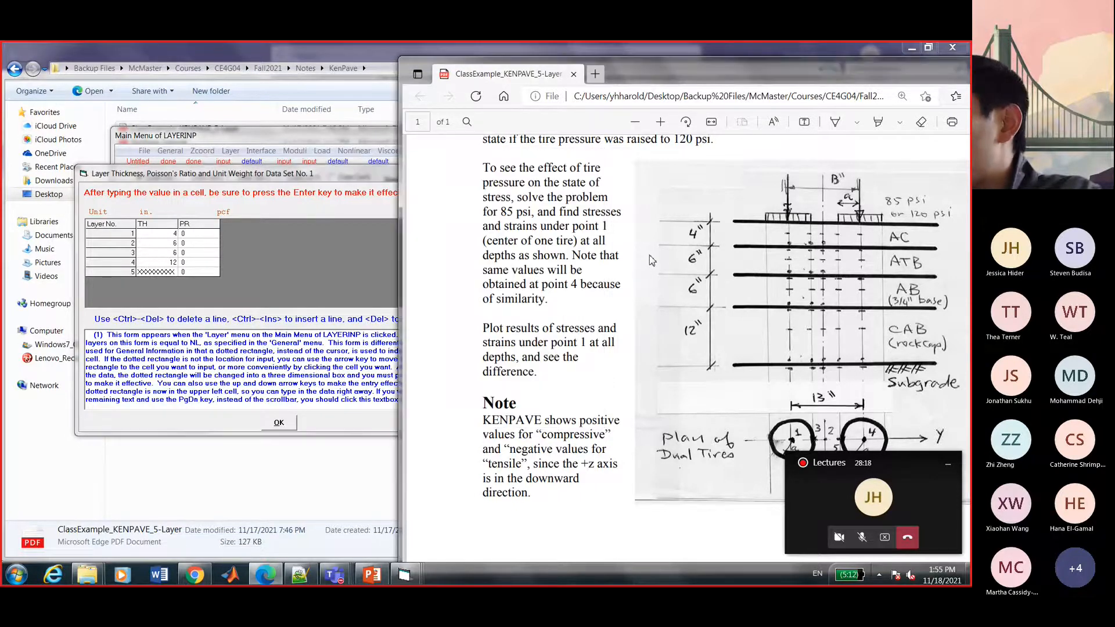
scroll(653, 265, "up", 4)
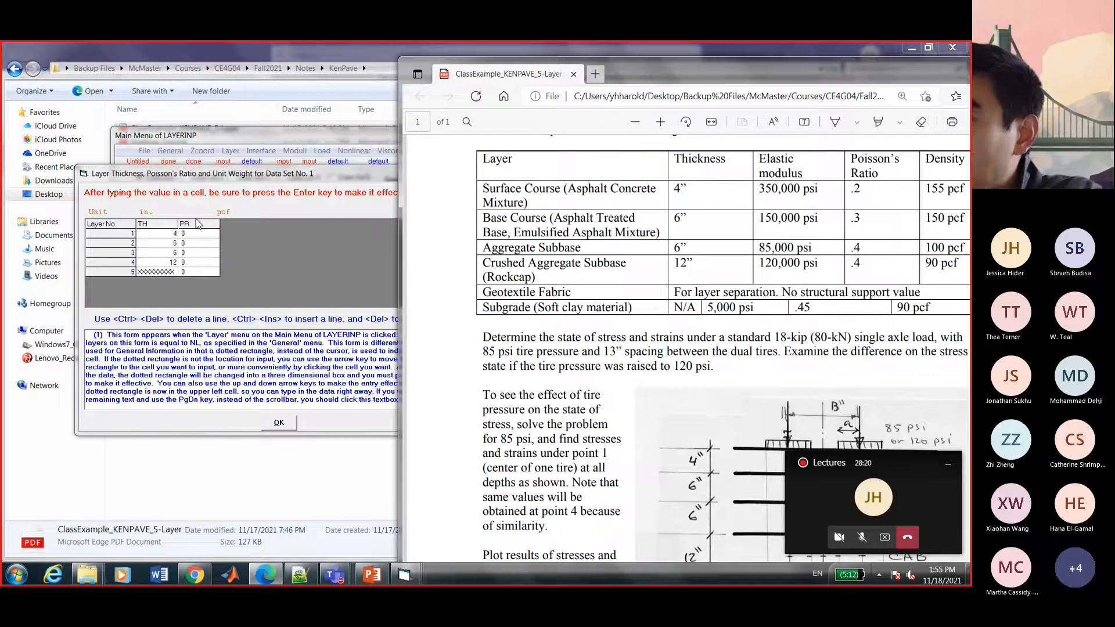
scroll(668, 359, "up", 1)
scroll(668, 359, "up", 1)
left_click(218, 239)
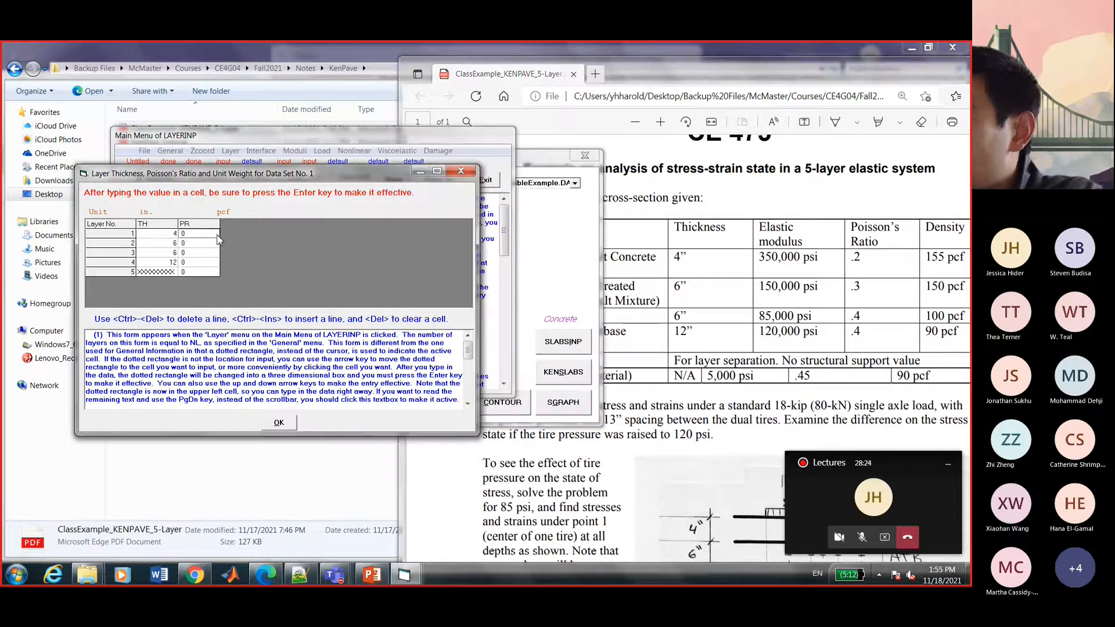
type("0.2")
key("Return")
type("0.3")
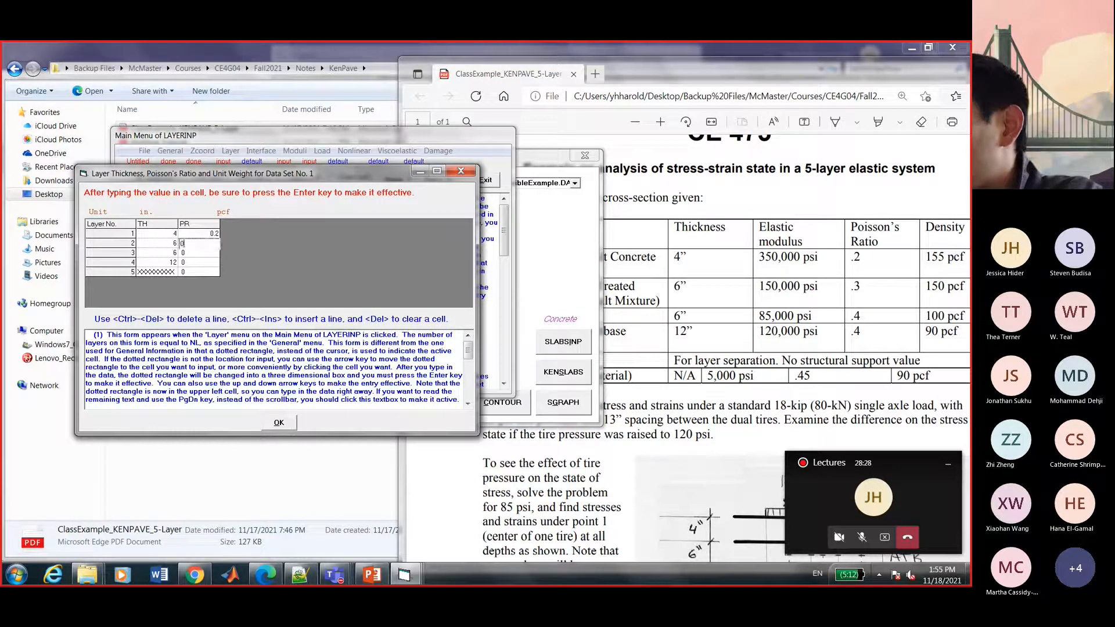
key("Return")
type("0.4")
key("Return")
Give layers 4 and 5 Poisson's ratios of 0.4 and 0.45 and accept the layer form.
type("0.4")
key("Return")
type("0.45")
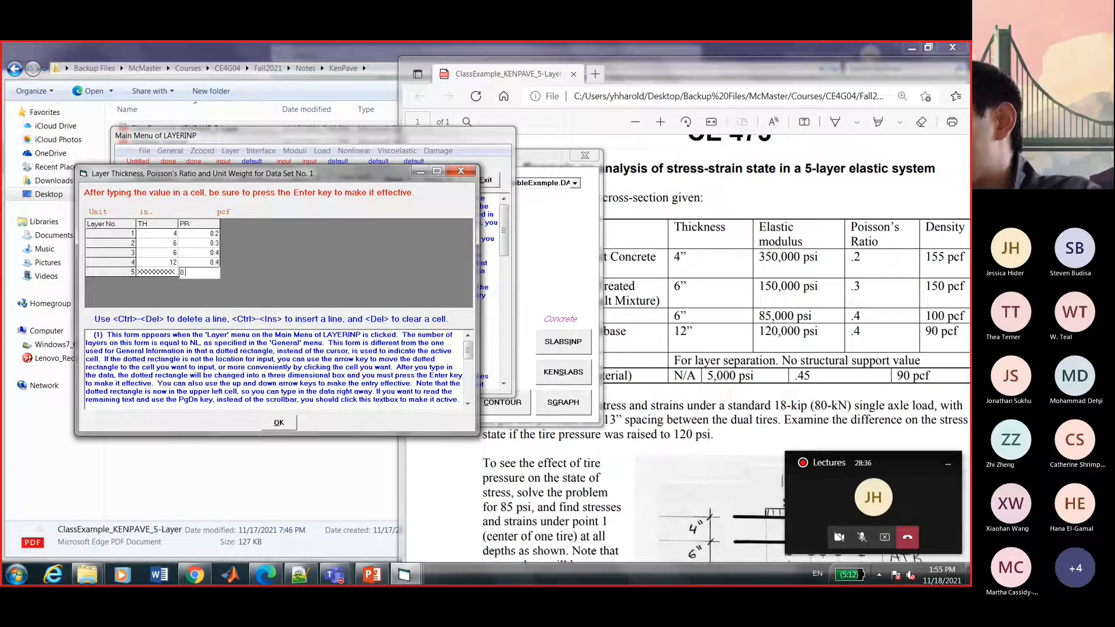
key("Return")
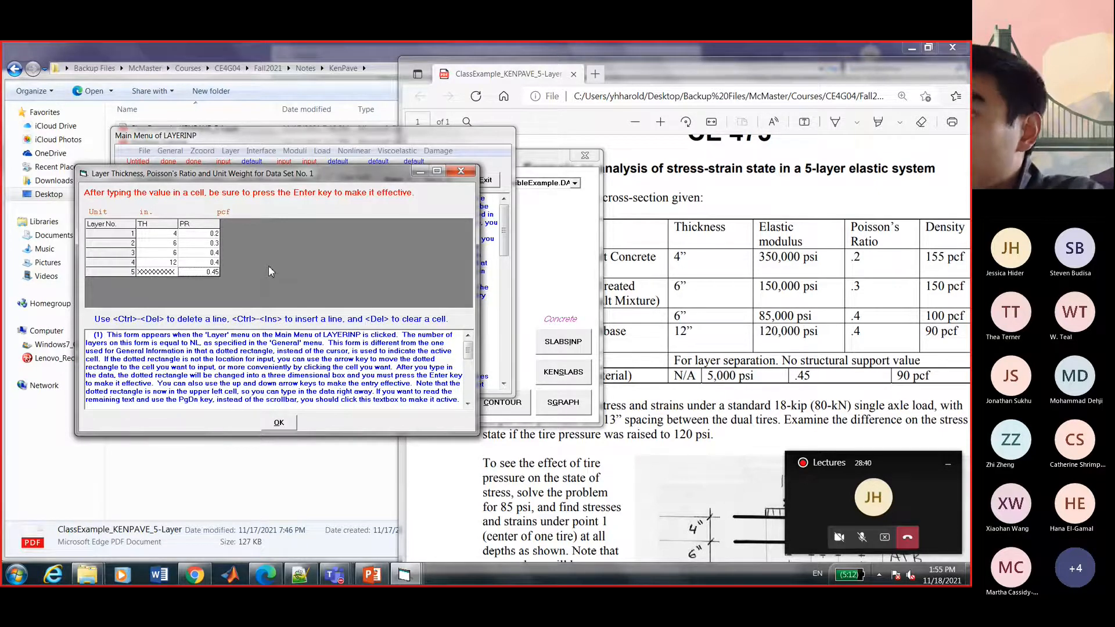
left_click(281, 427)
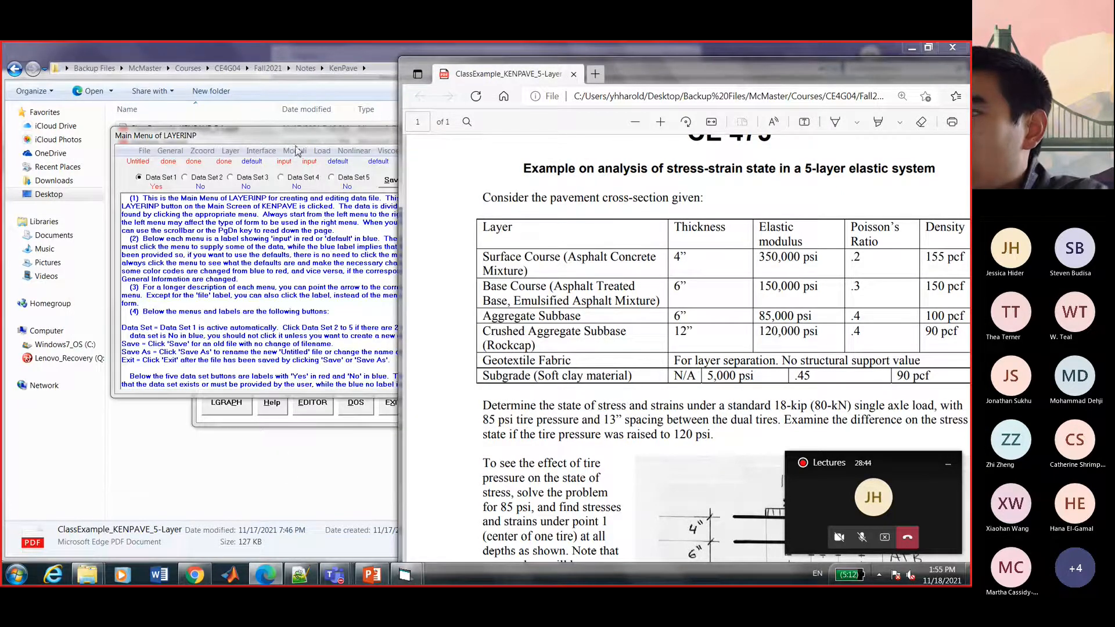
left_click_drag(293, 142, 276, 141)
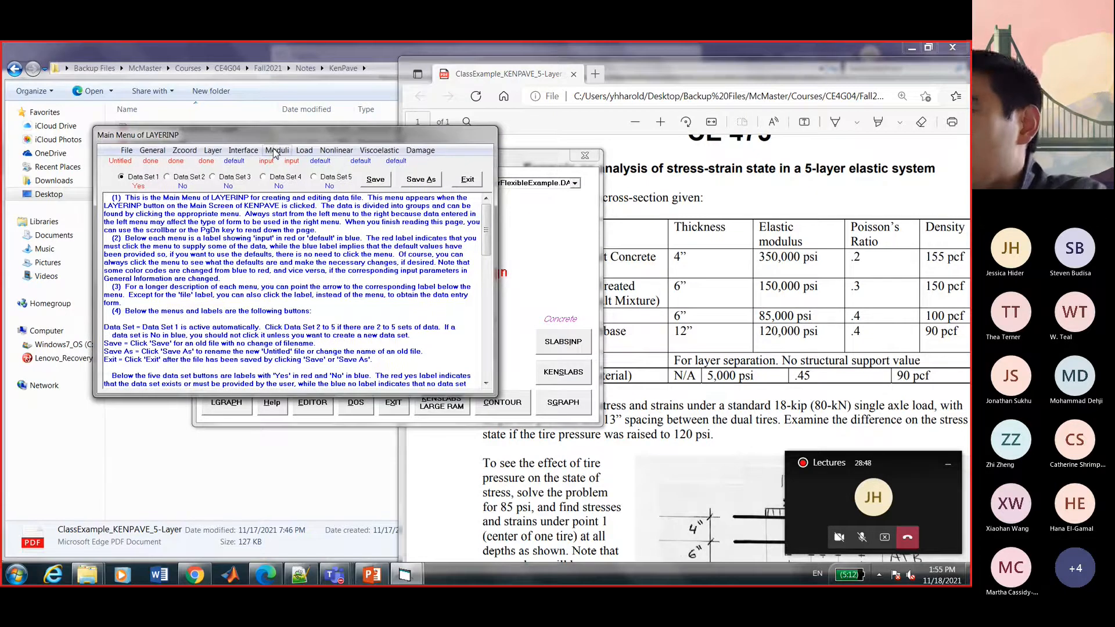
Open the layer modulus periods form and its Period 1 moduli table.
left_click(275, 152)
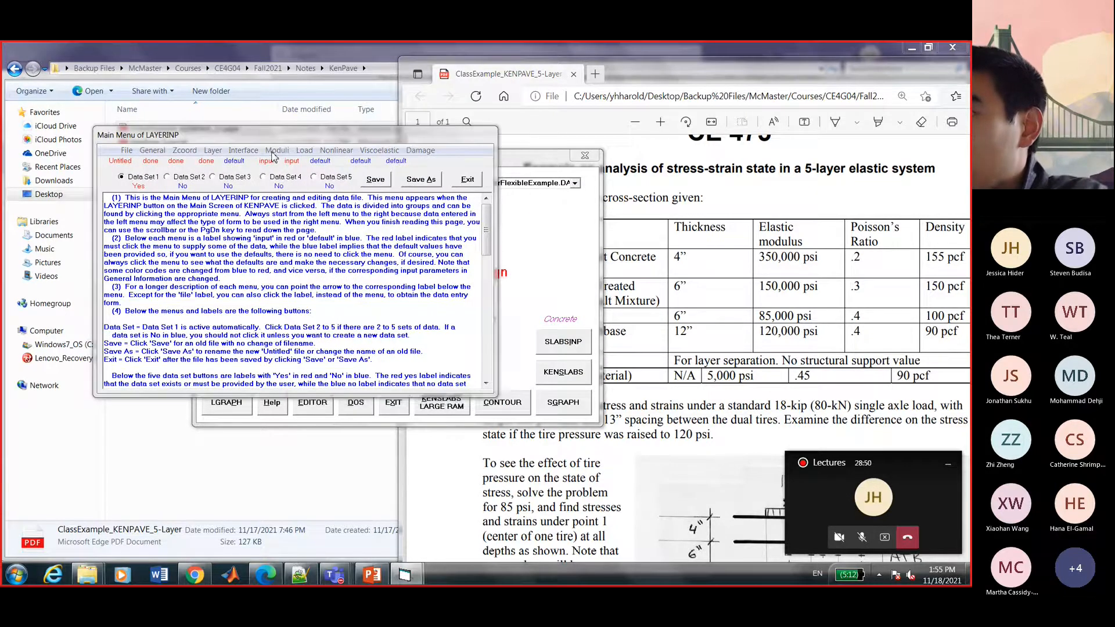
left_click_drag(368, 186, 292, 197)
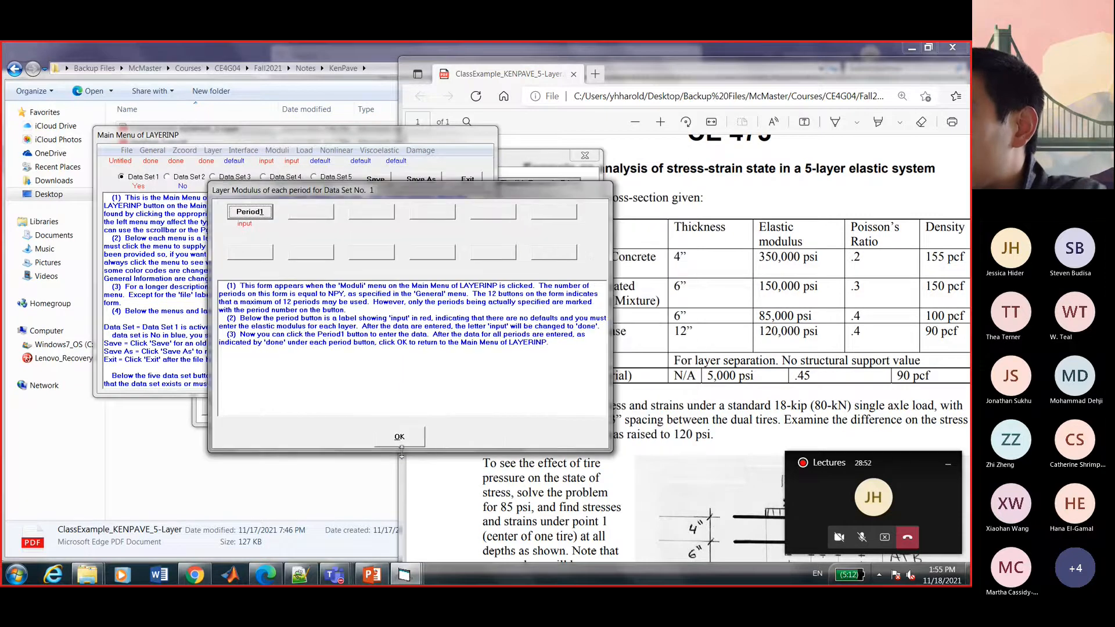
left_click(399, 436)
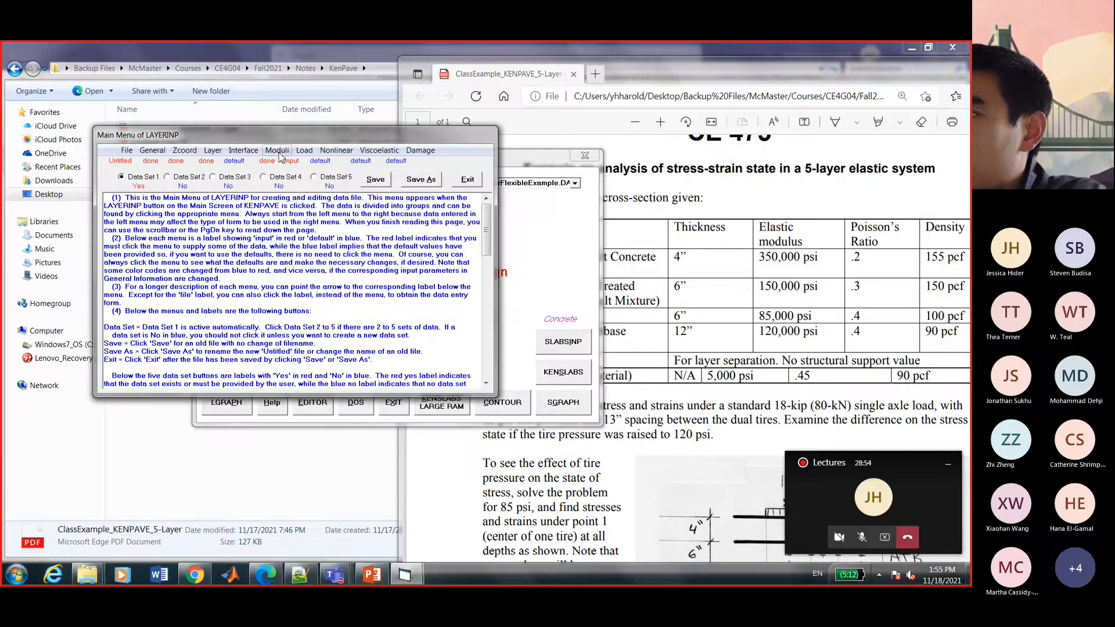
left_click(277, 152)
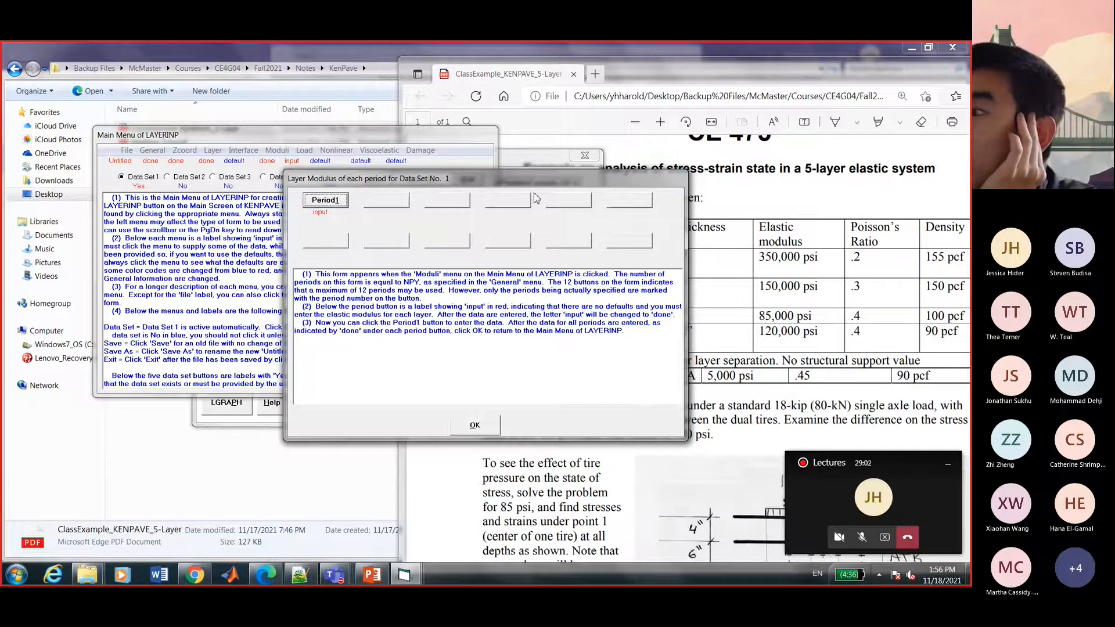
left_click(325, 200)
left_click_drag(424, 190, 330, 166)
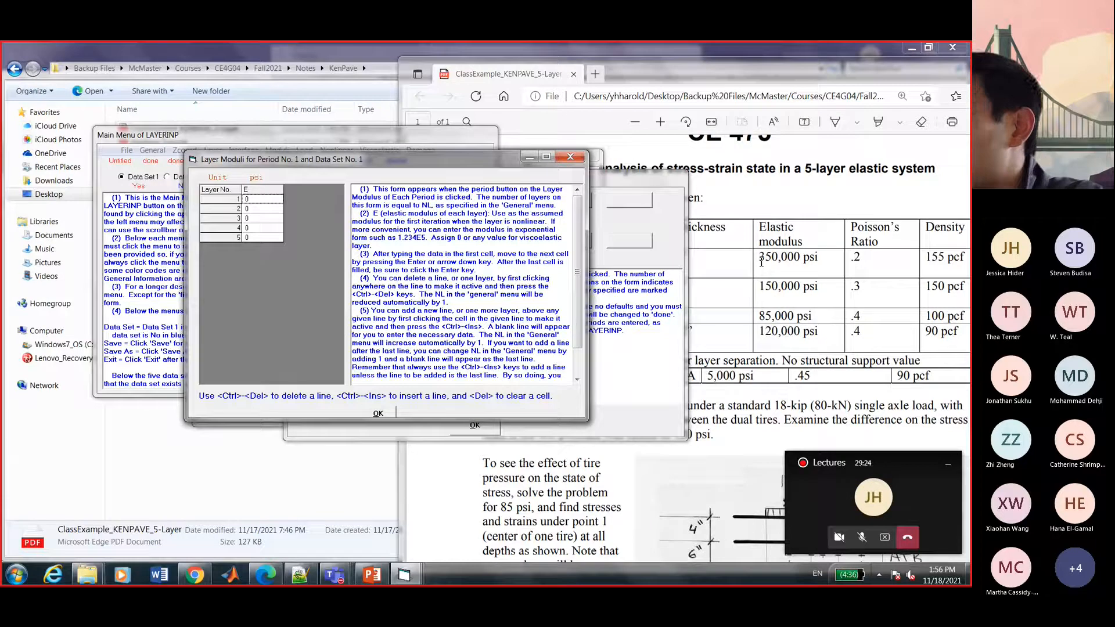
Enter moduli of 350000, 150000, 85000 and 120000 psi for layers 1–4.
left_click(270, 199)
type("350")
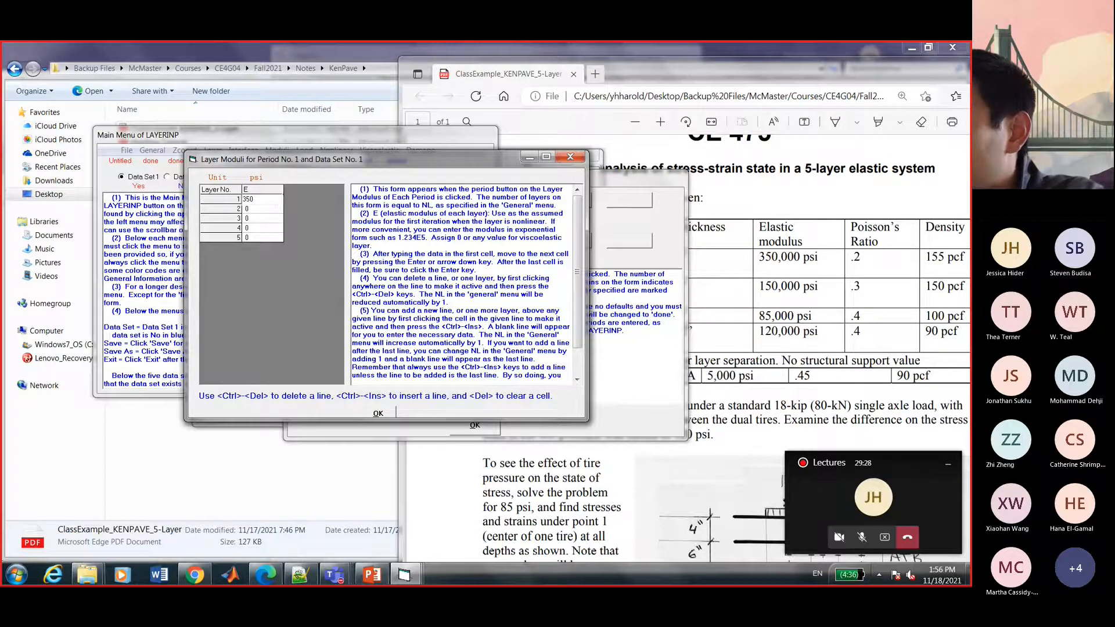
type("000")
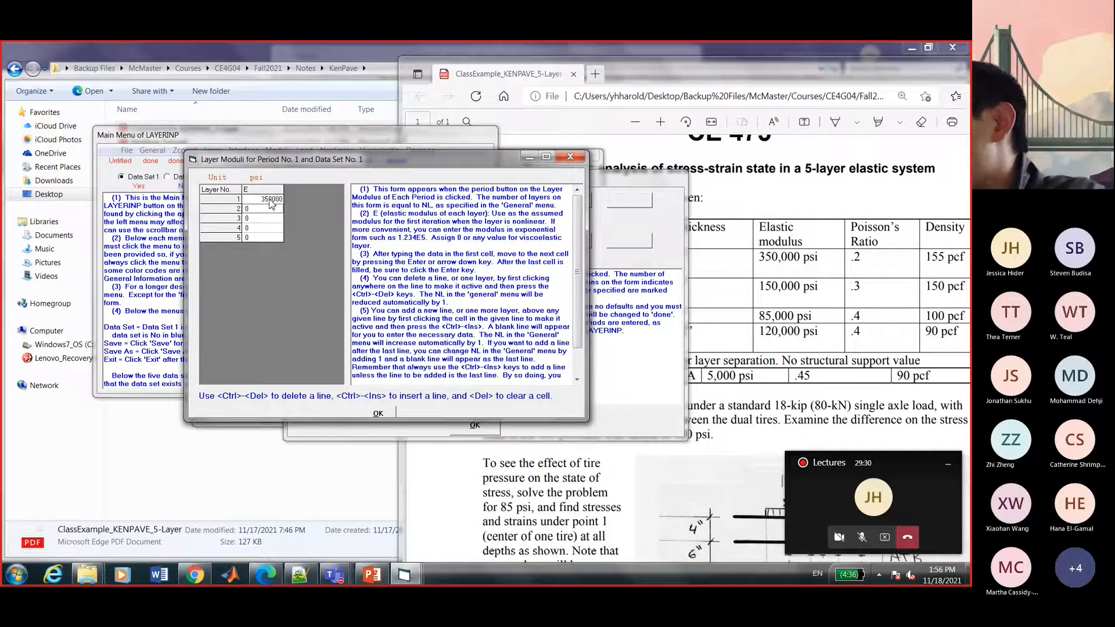
type("150000")
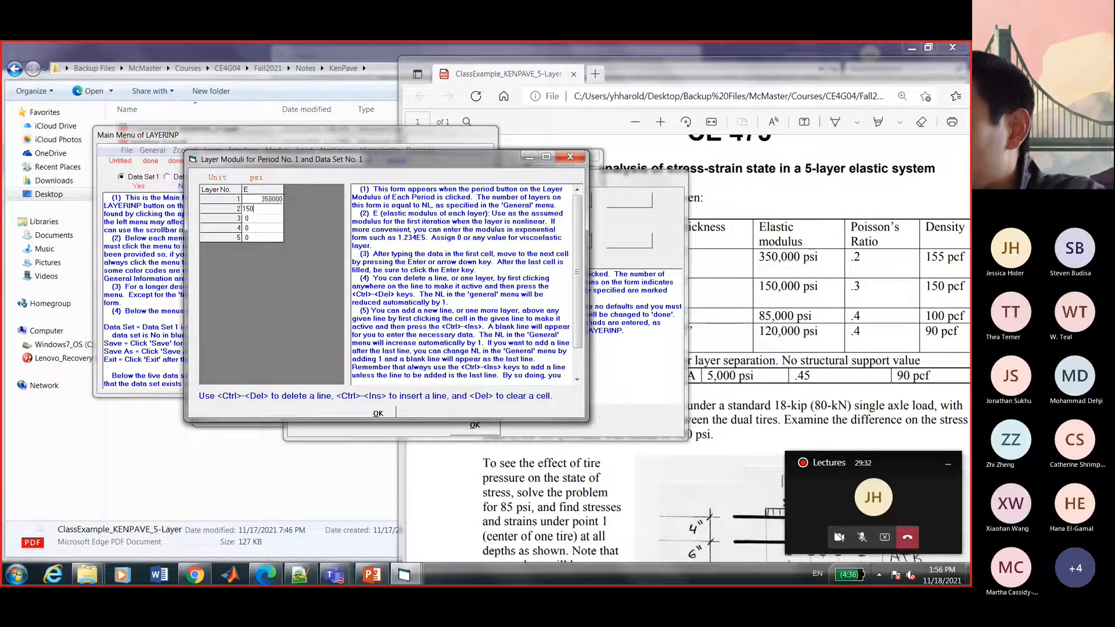
key("Return")
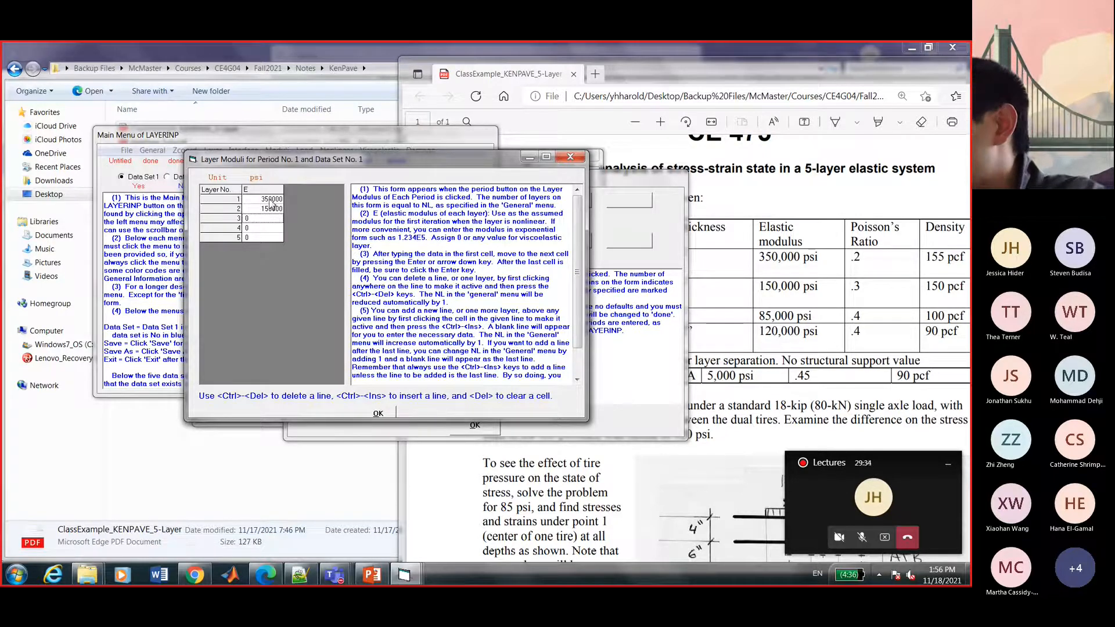
type("85000")
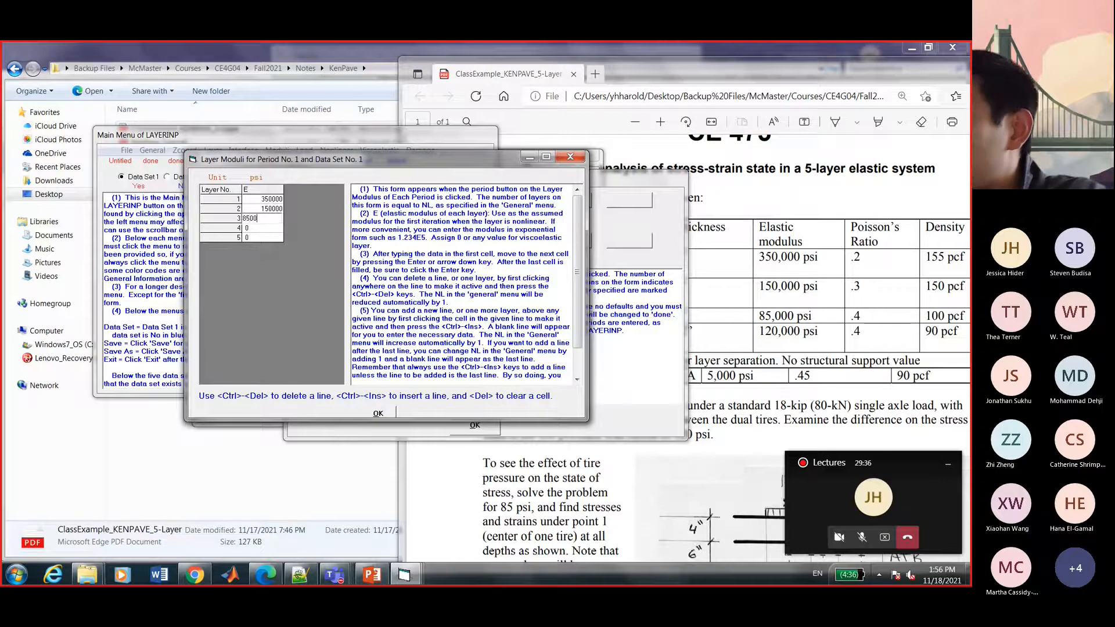
key("Return")
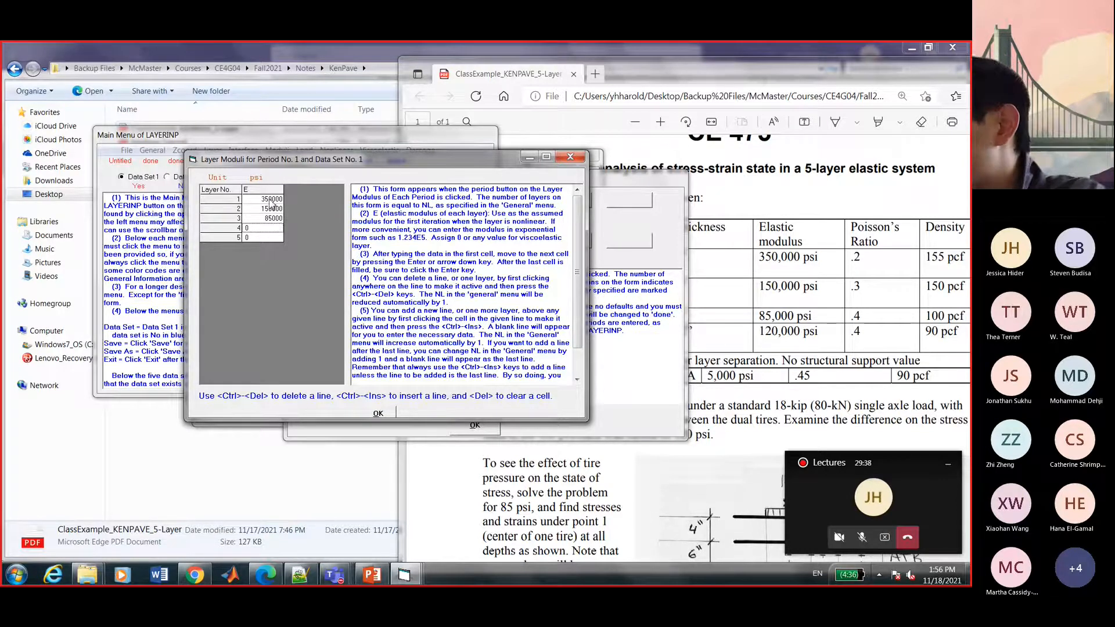
type("120000")
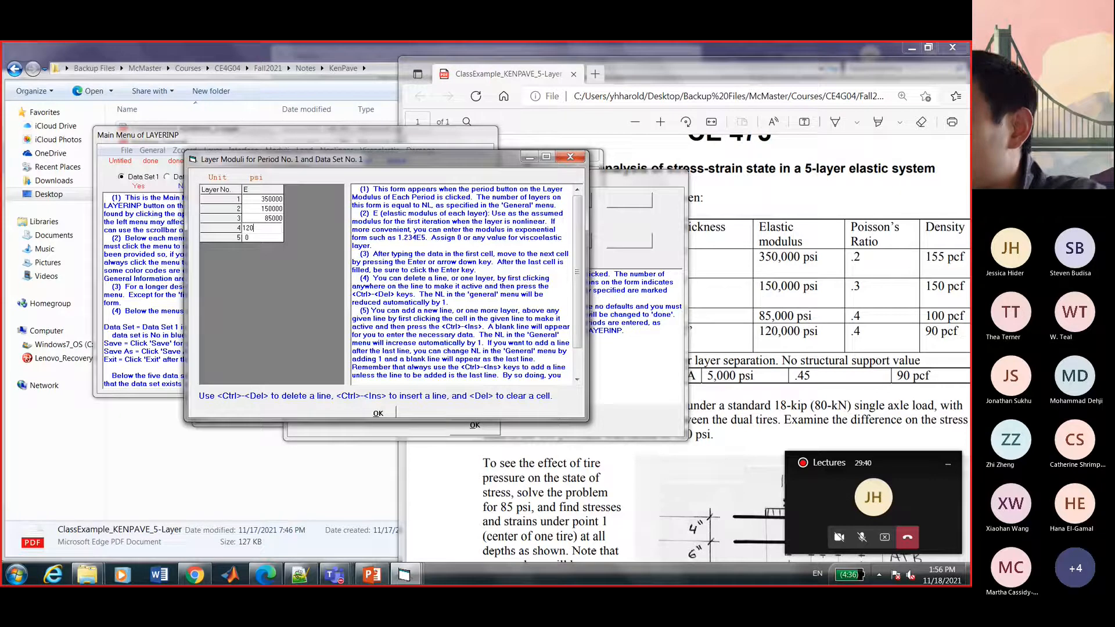
key("Return")
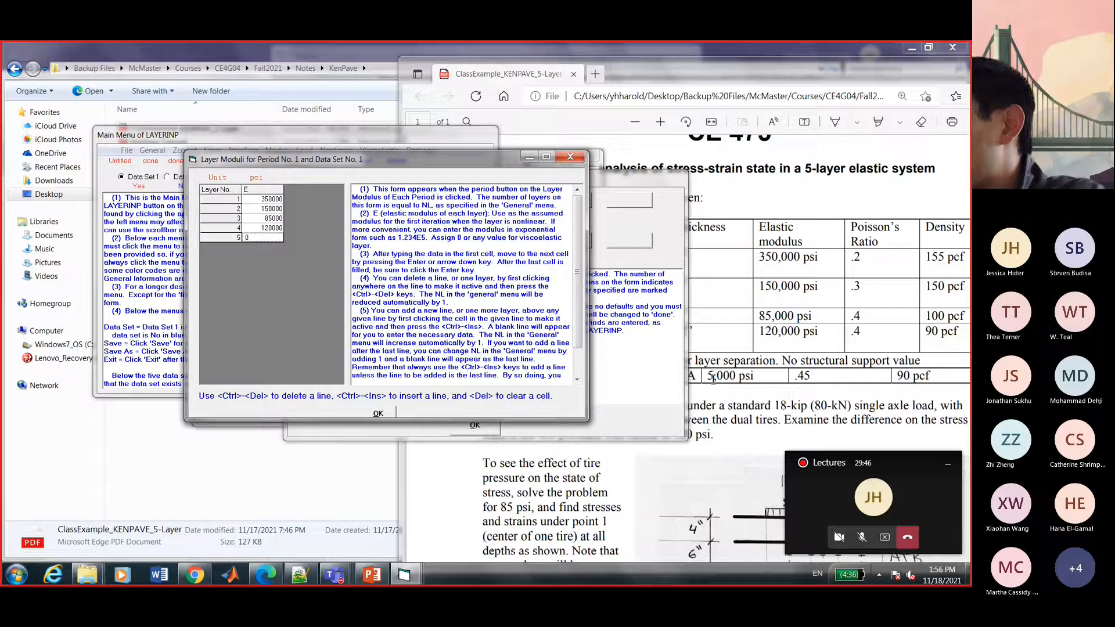
Give subgrade layer 5 a modulus of 5000 psi and accept the moduli and period forms.
left_click_drag(708, 375, 753, 376)
left_click(333, 151)
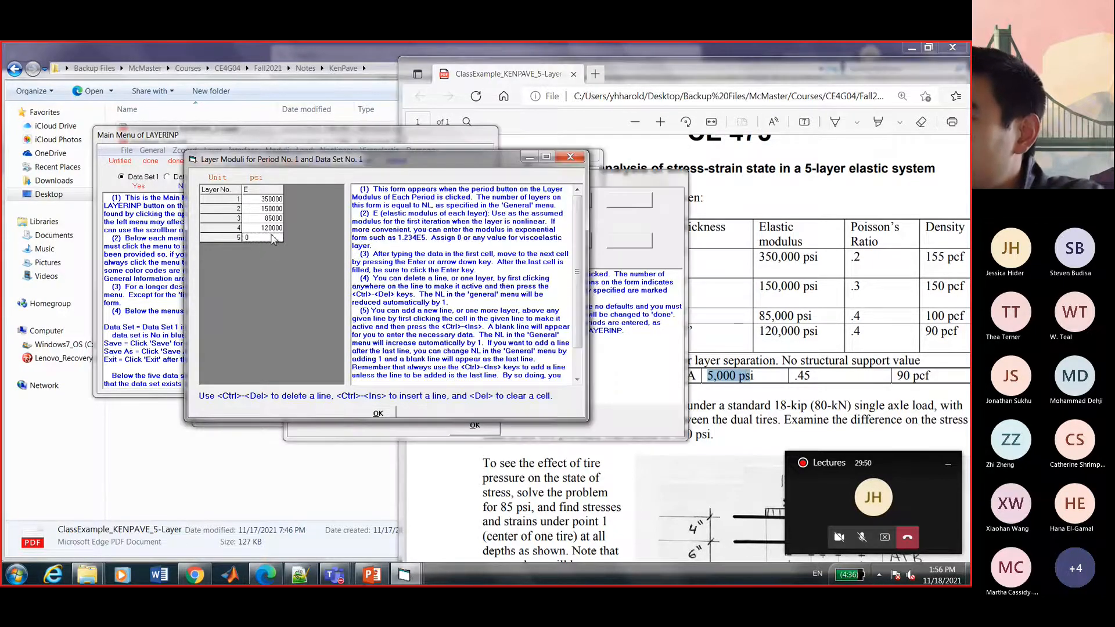
left_click(269, 237)
type("500")
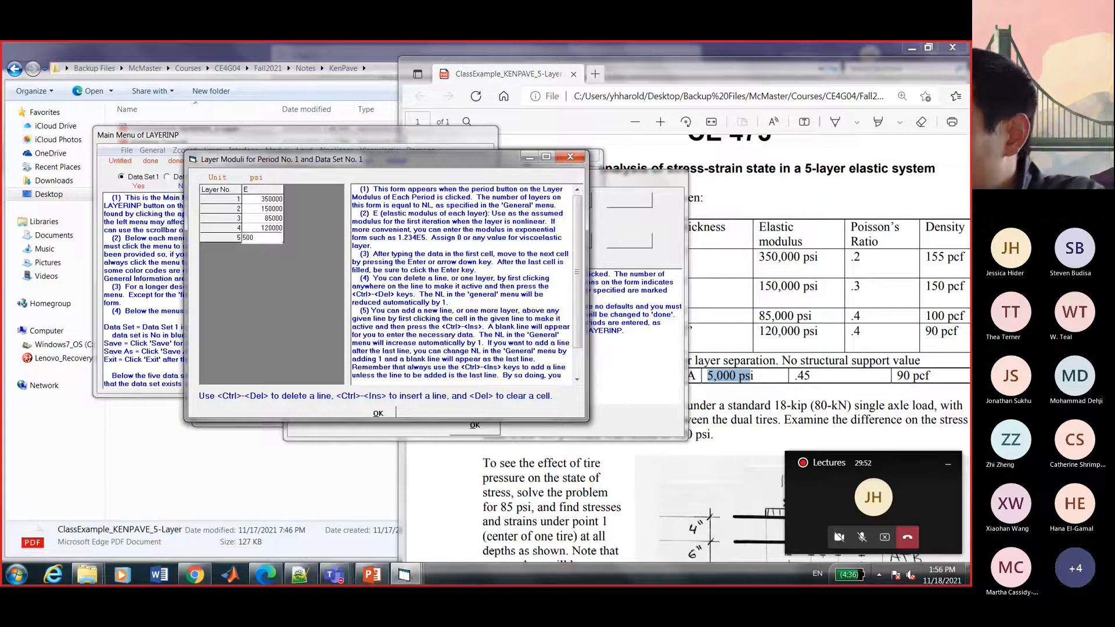
type("0")
key("Return")
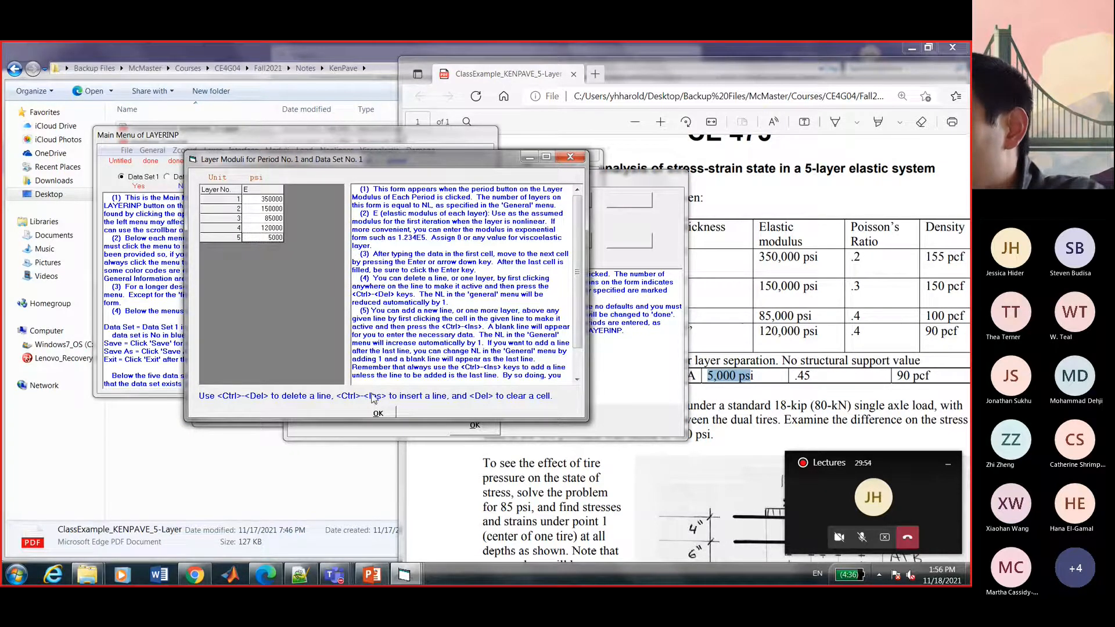
left_click(378, 413)
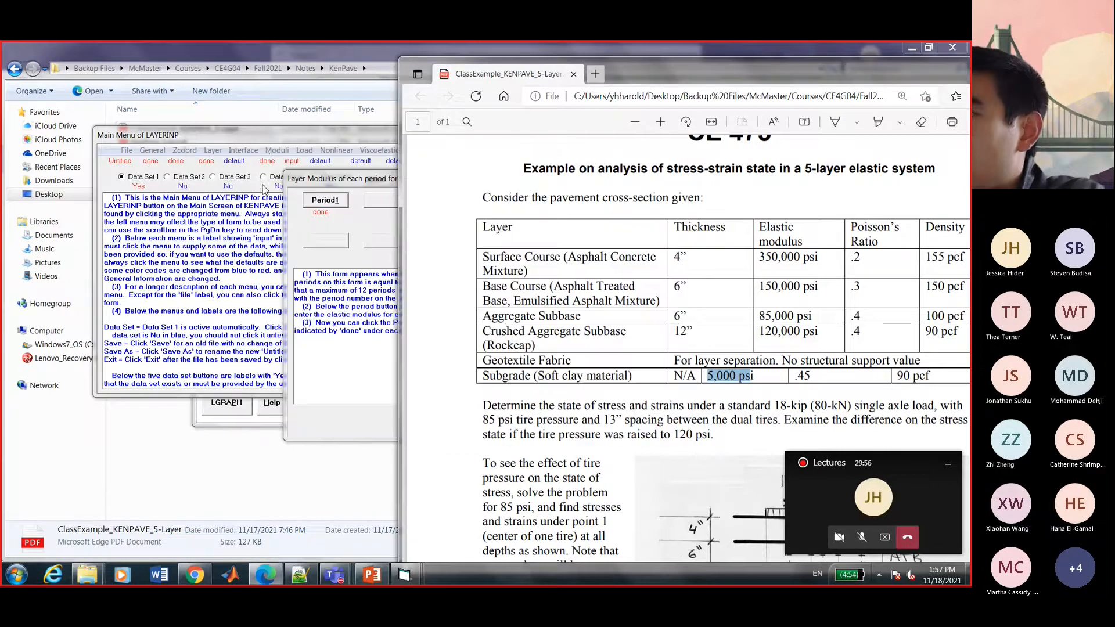
left_click(263, 147)
left_click_drag(535, 181, 267, 152)
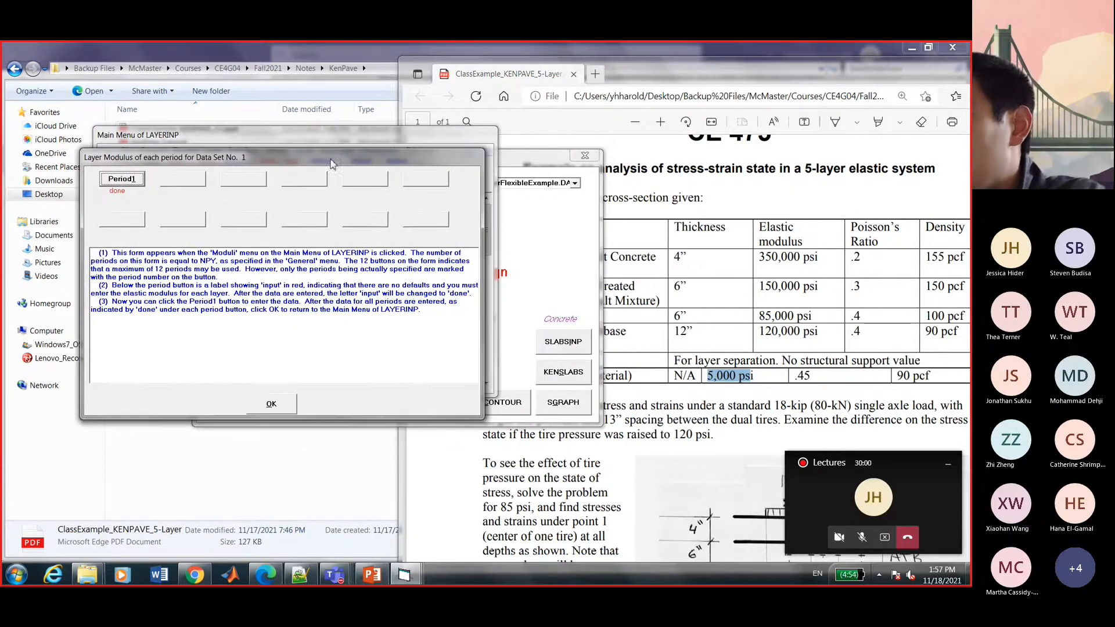
left_click(272, 405)
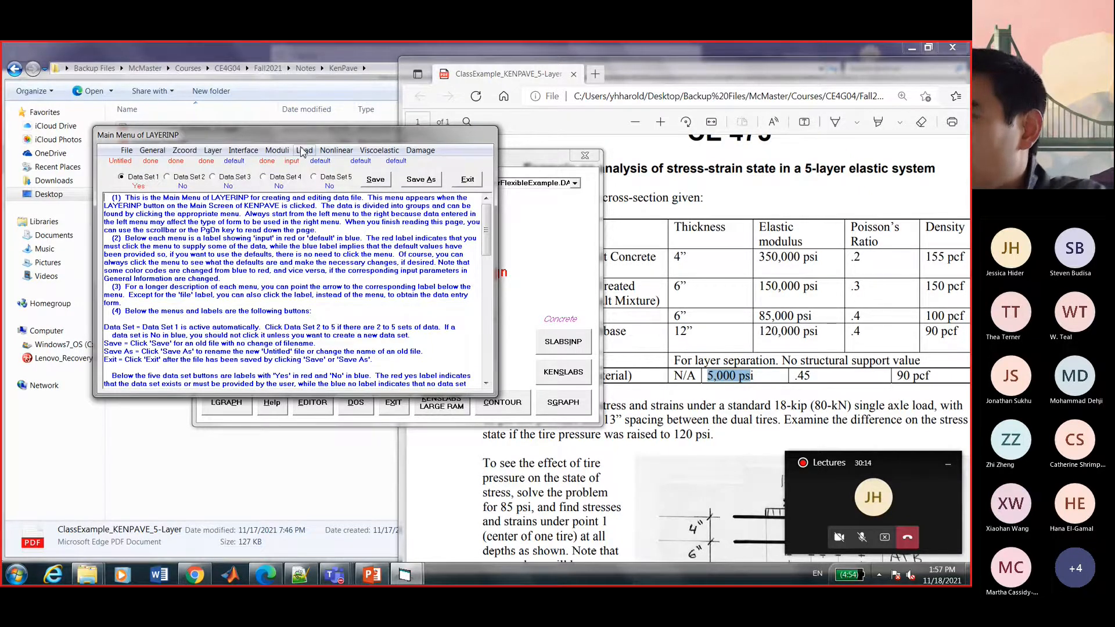
Open the Load Information form for data set 1 and mark its LOAD type explanation.
left_click(303, 151)
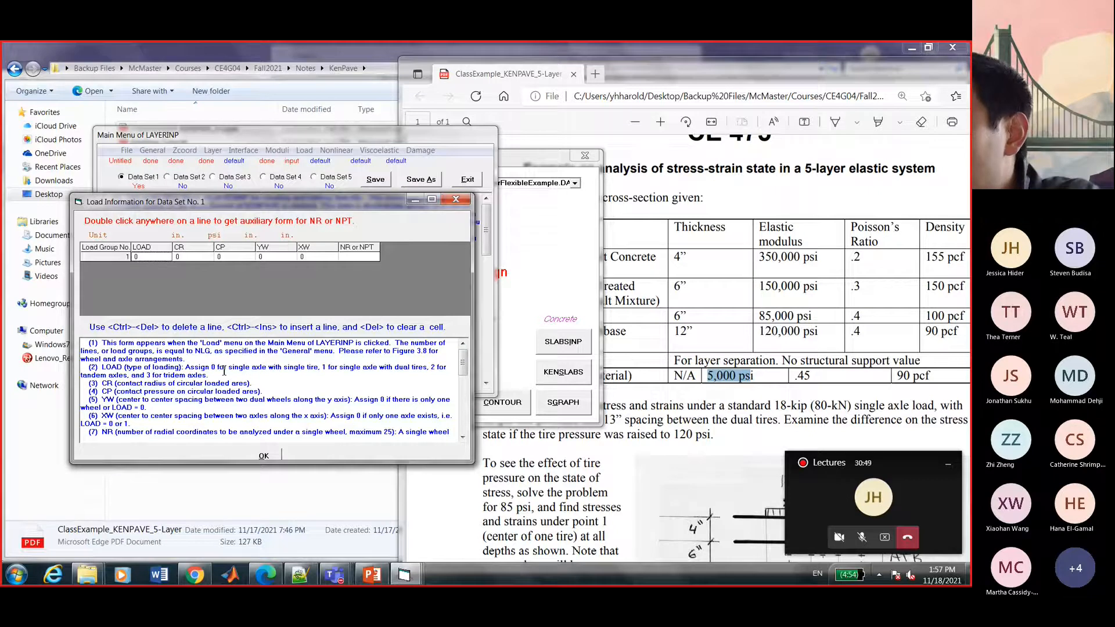
left_click_drag(212, 368, 289, 377)
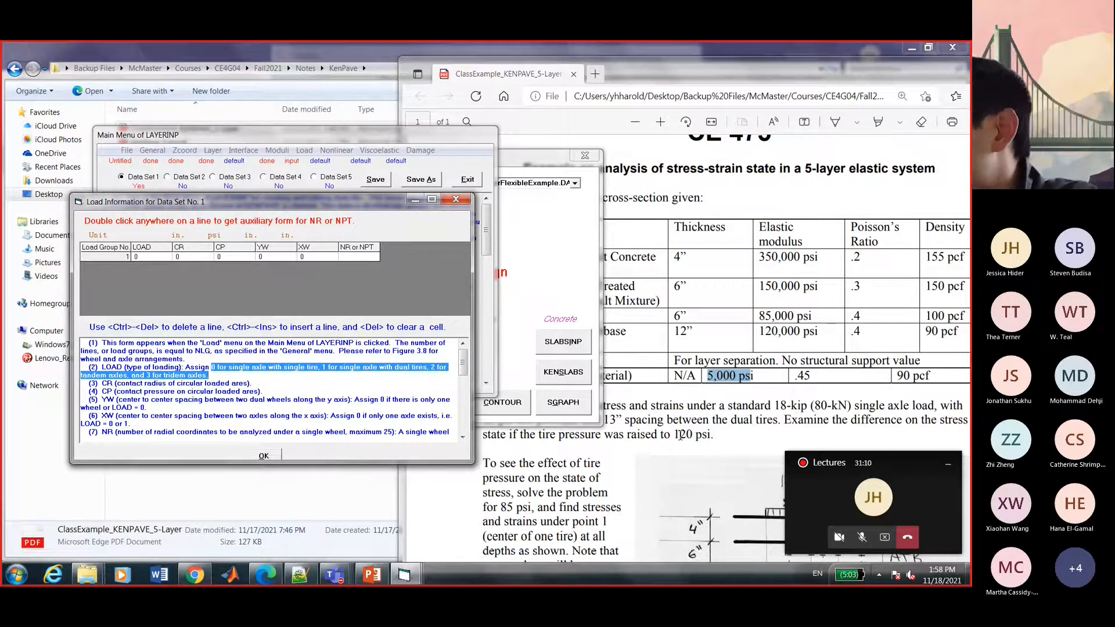
Check the 18-kip axle load in the PDF and set LOAD to 1, single axle with dual tires.
left_click(736, 417)
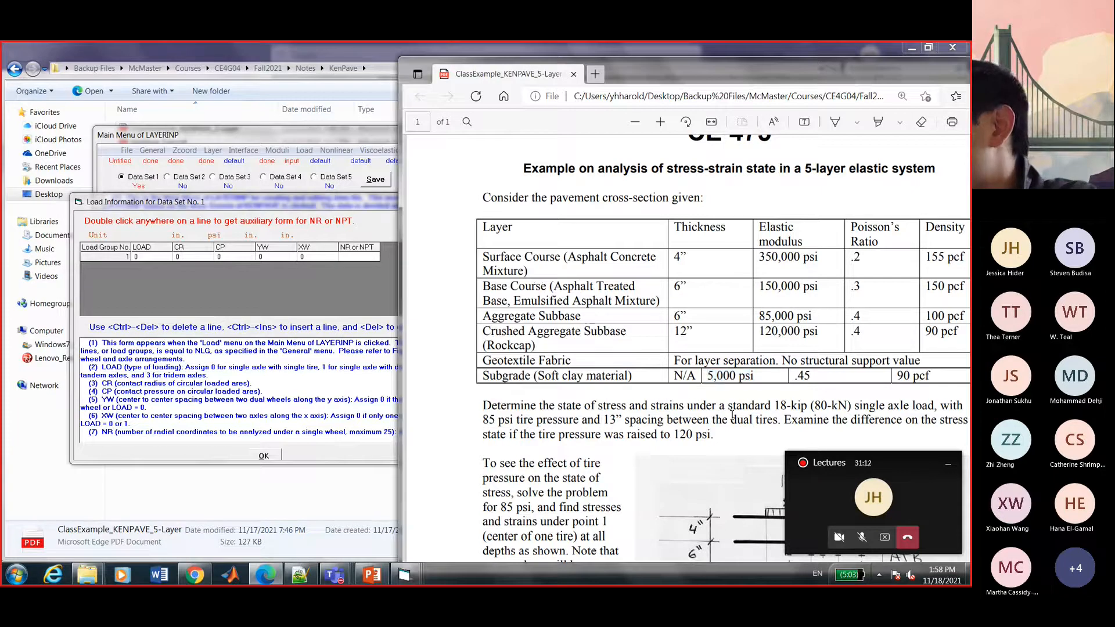
left_click_drag(727, 406, 841, 413)
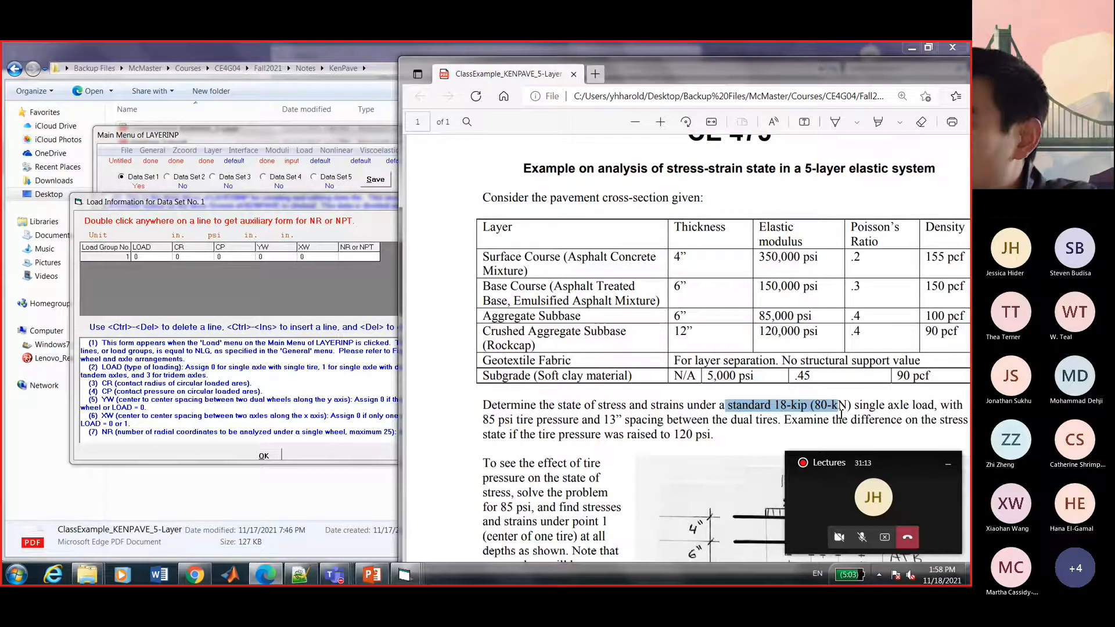
left_click(842, 413)
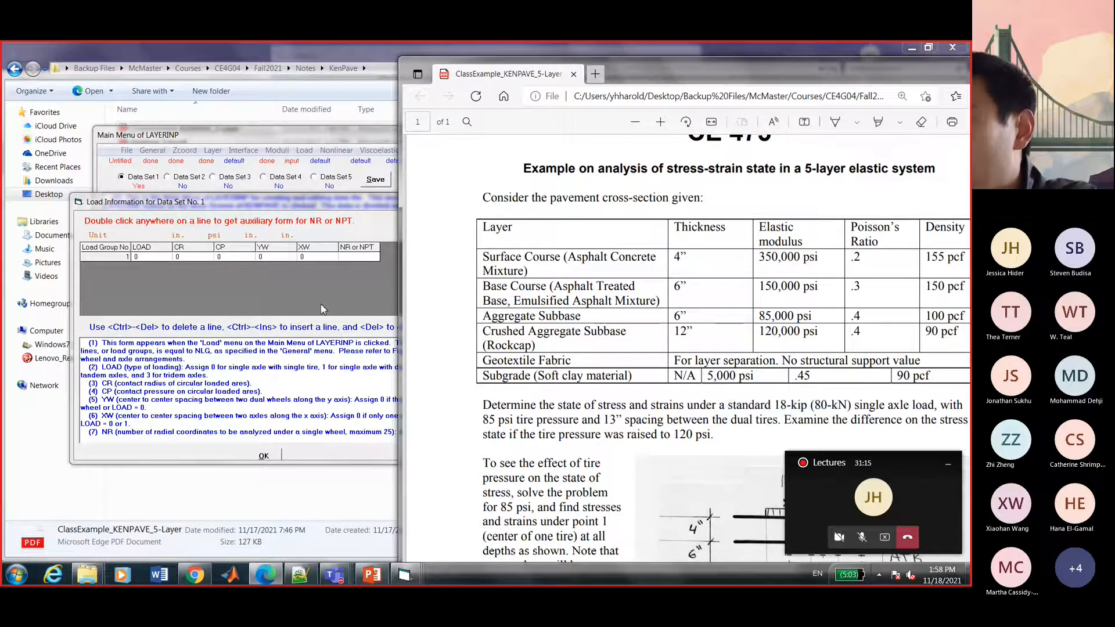
left_click(198, 259)
type("1")
left_click(192, 259)
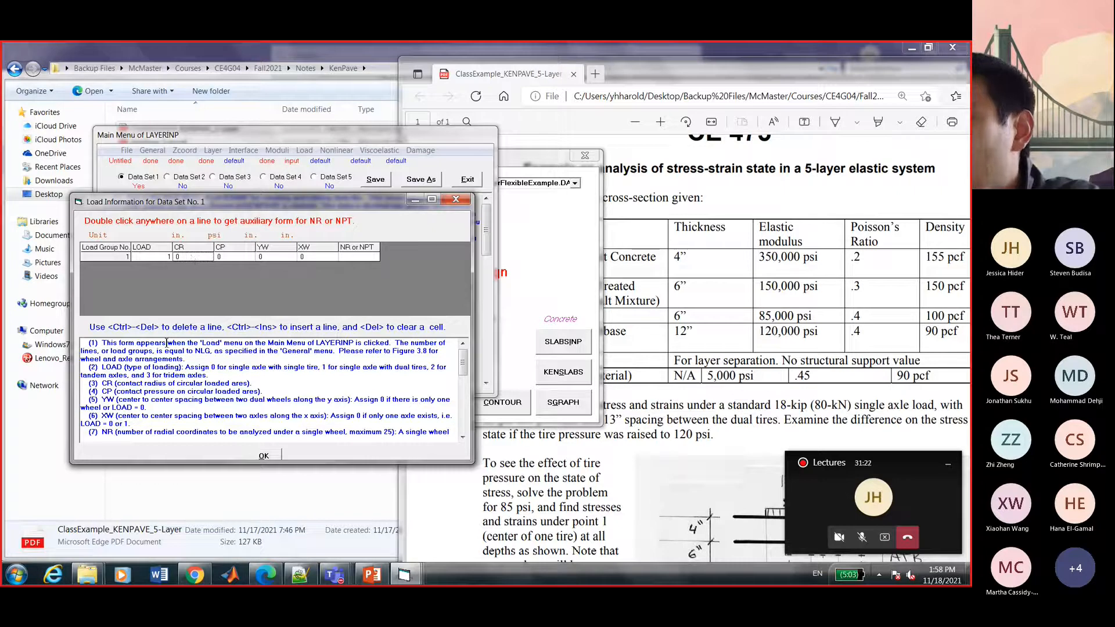
Review the contact radius explanation and the example's dual-tire diagram in the PDF.
left_click(125, 384)
left_click_drag(125, 384, 177, 386)
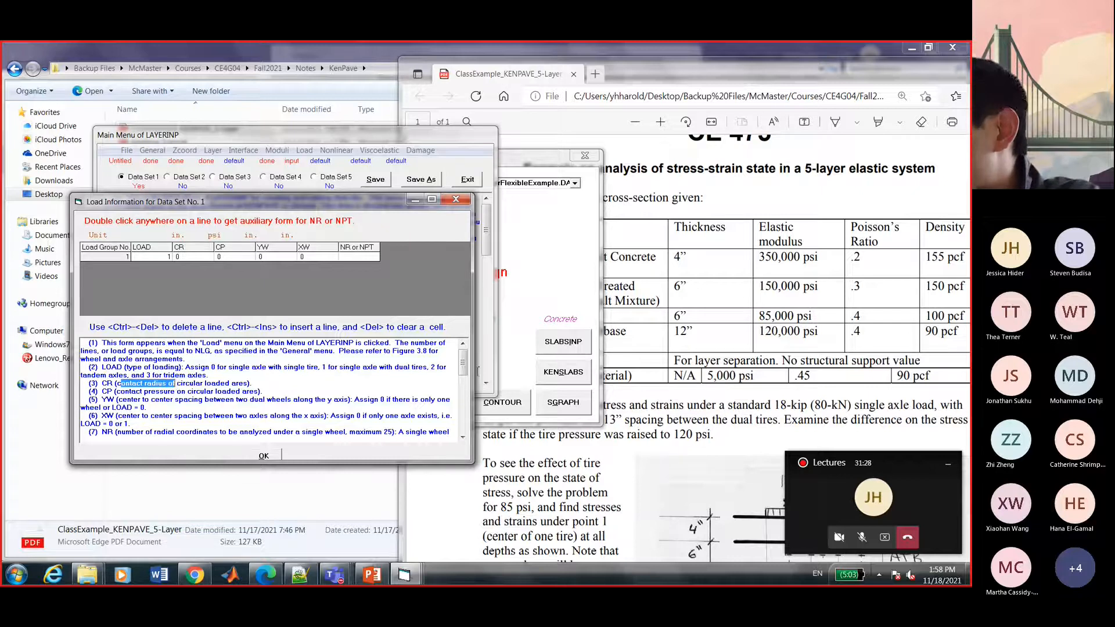
left_click(686, 403)
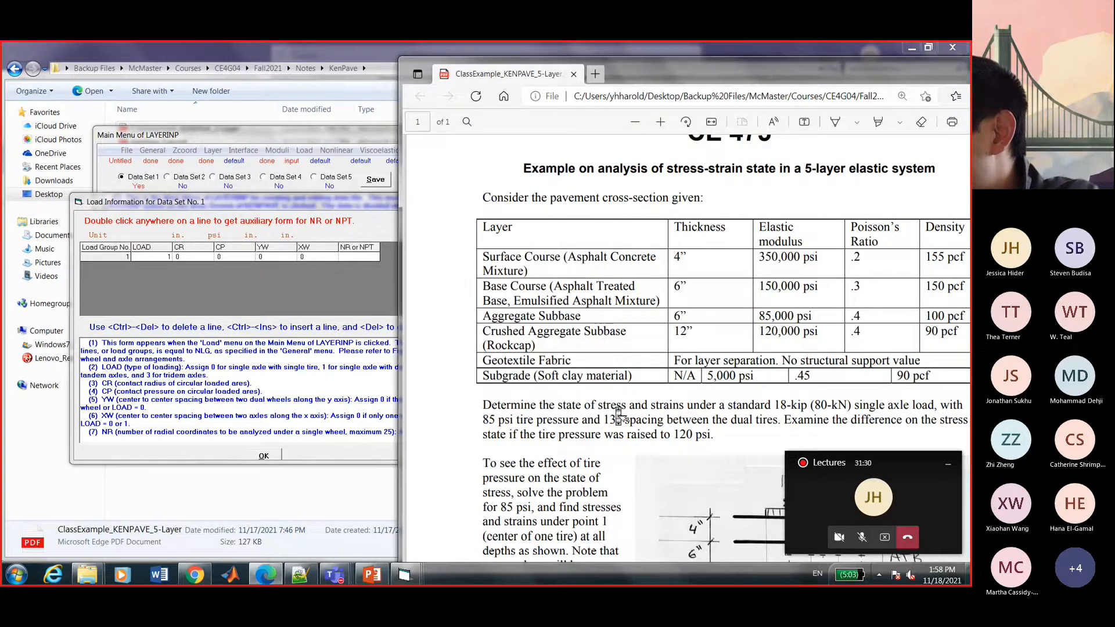
scroll(618, 415, "down", 6)
scroll(619, 414, "up", 3)
scroll(618, 409, "down", 3)
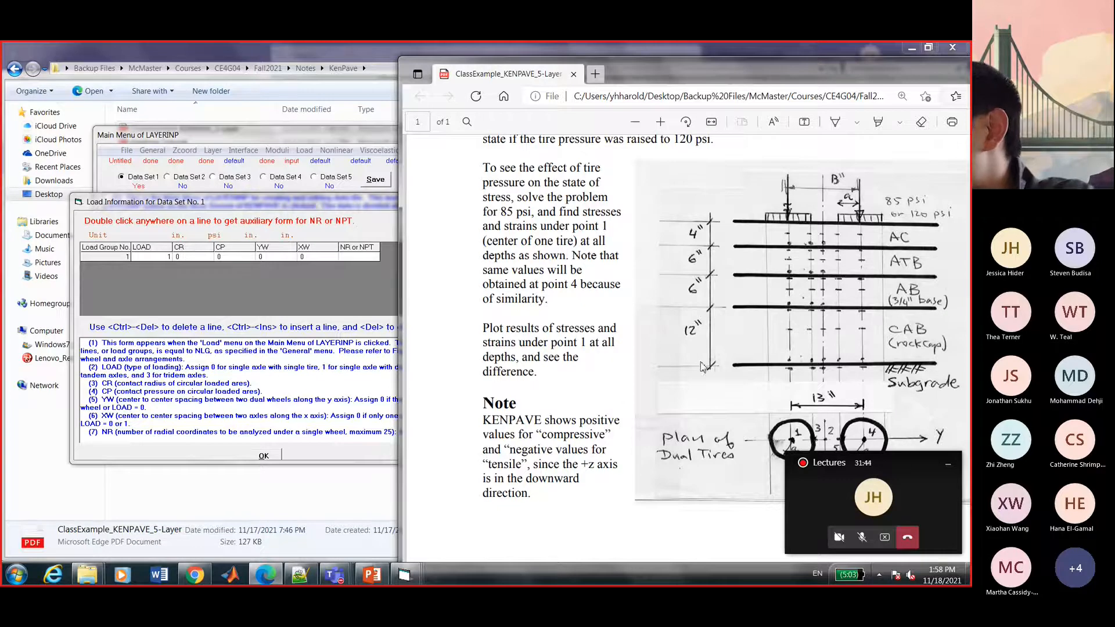
scroll(703, 372, "down", 1)
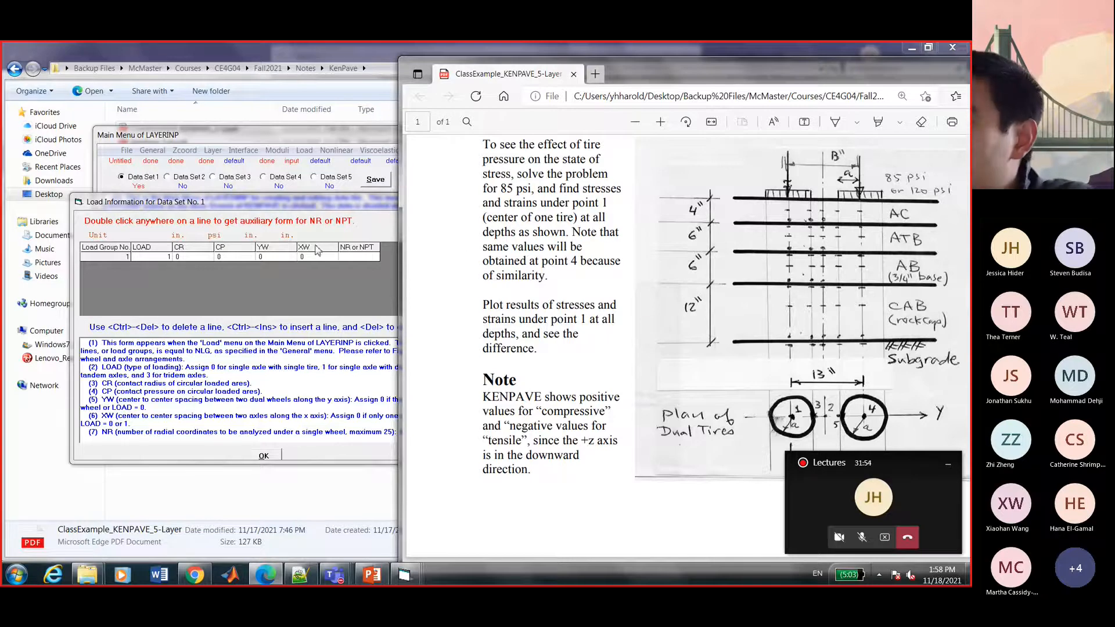
left_click(203, 261)
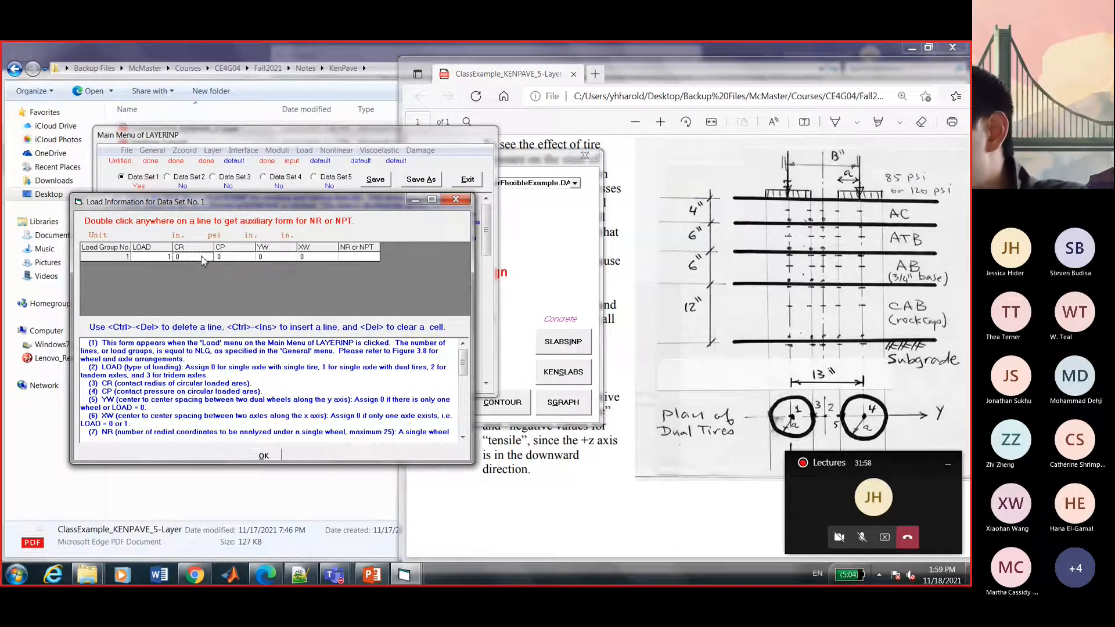
Enter a contact radius of 4.11 in and locate the 85 psi tire pressure in the PDF.
type("4.11")
left_click(196, 281)
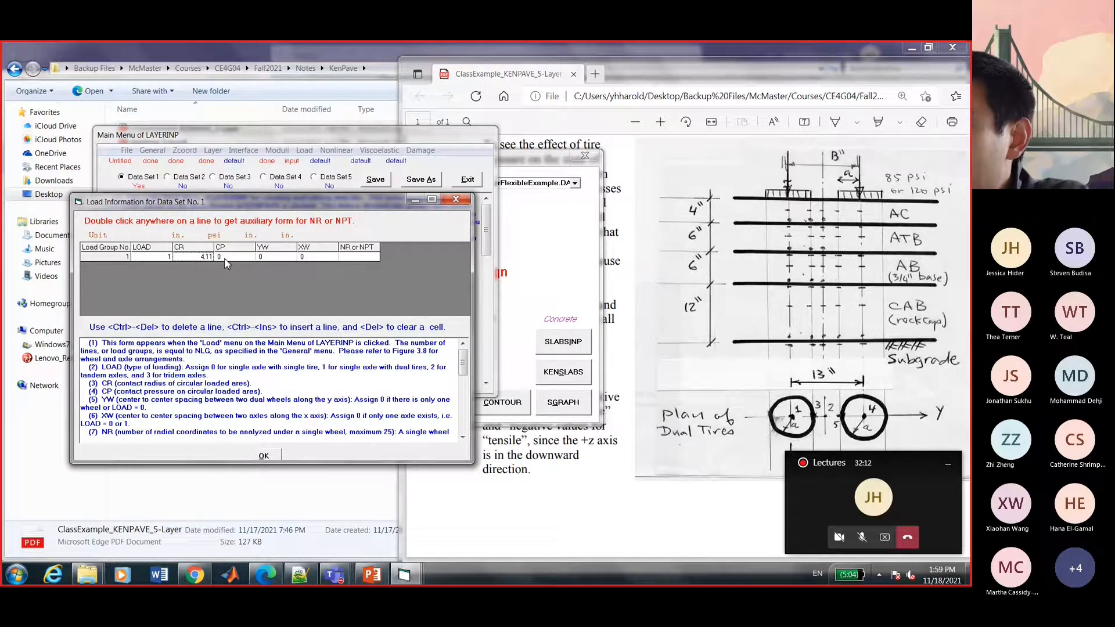
left_click(618, 268)
scroll(621, 273, "up", 1)
scroll(622, 272, "up", 2)
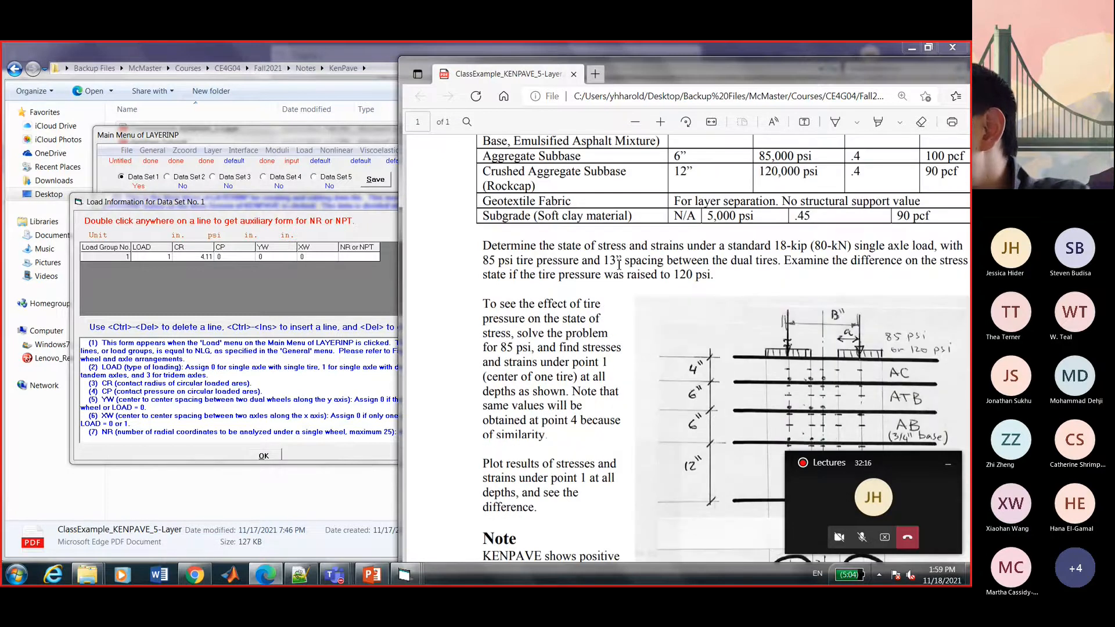
left_click_drag(483, 260, 518, 263)
Set the contact pressure to 85 psi after dismissing the blank-entry warning.
left_click(242, 260)
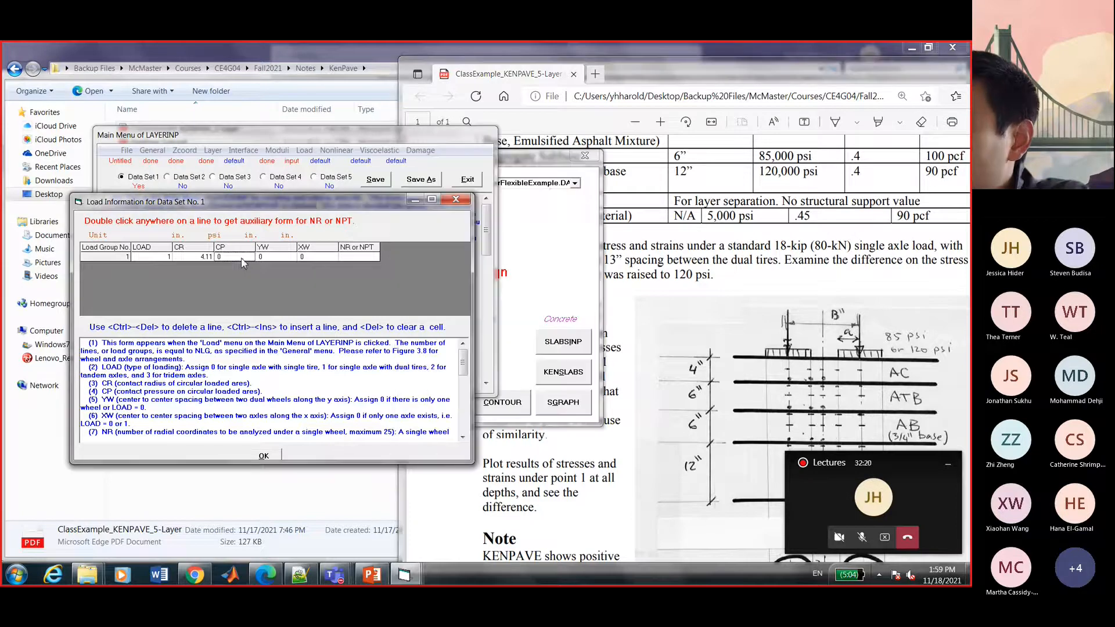
double_click(242, 259)
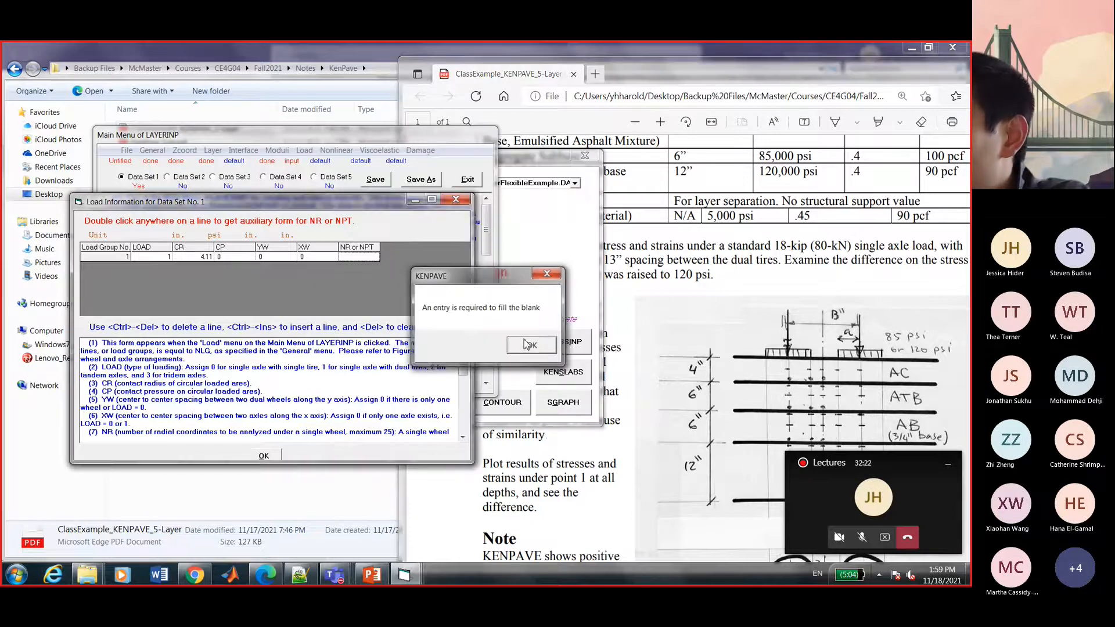
key("Return")
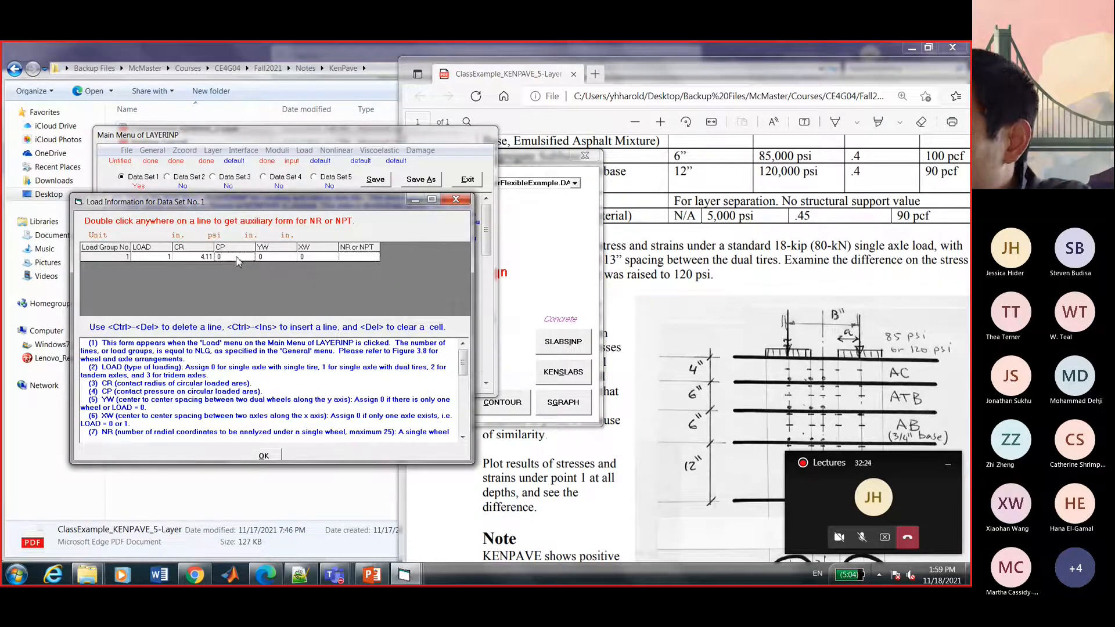
type("85")
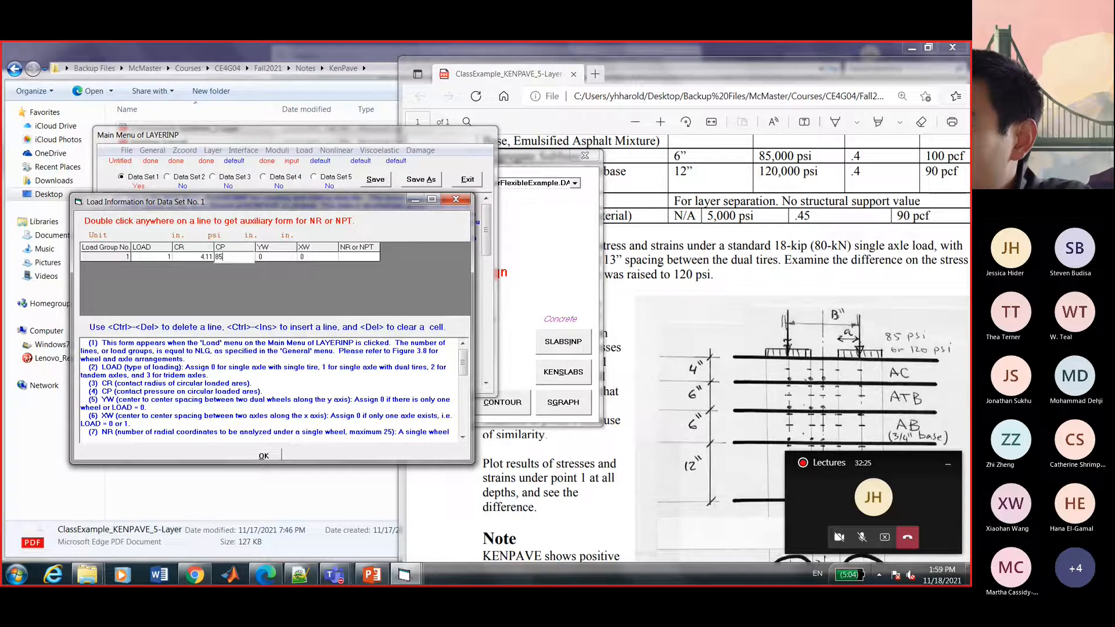
left_click(274, 258)
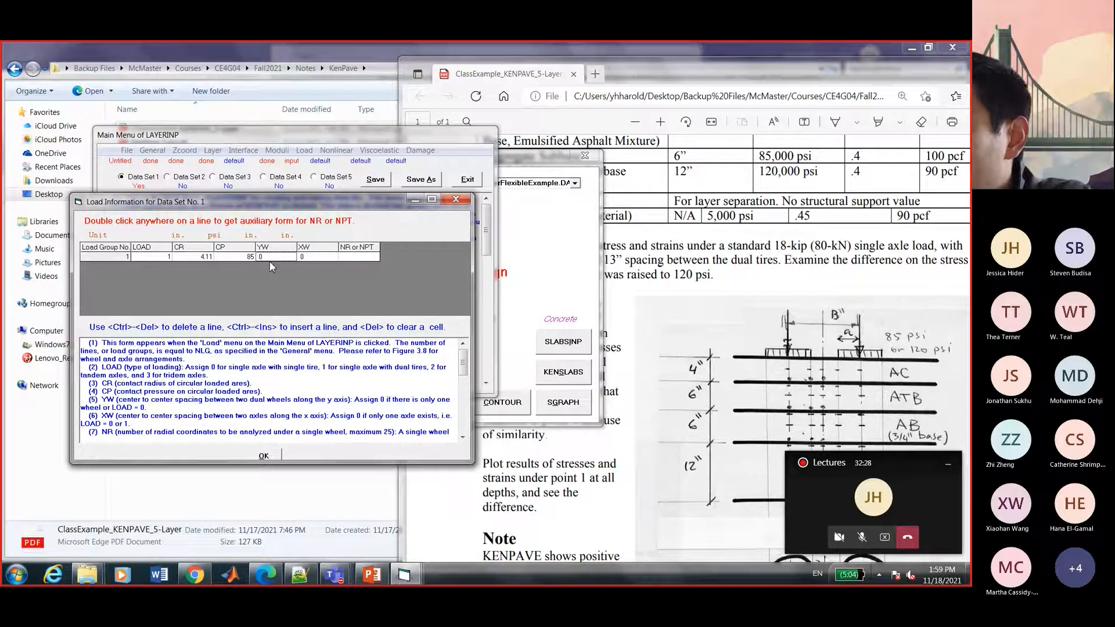
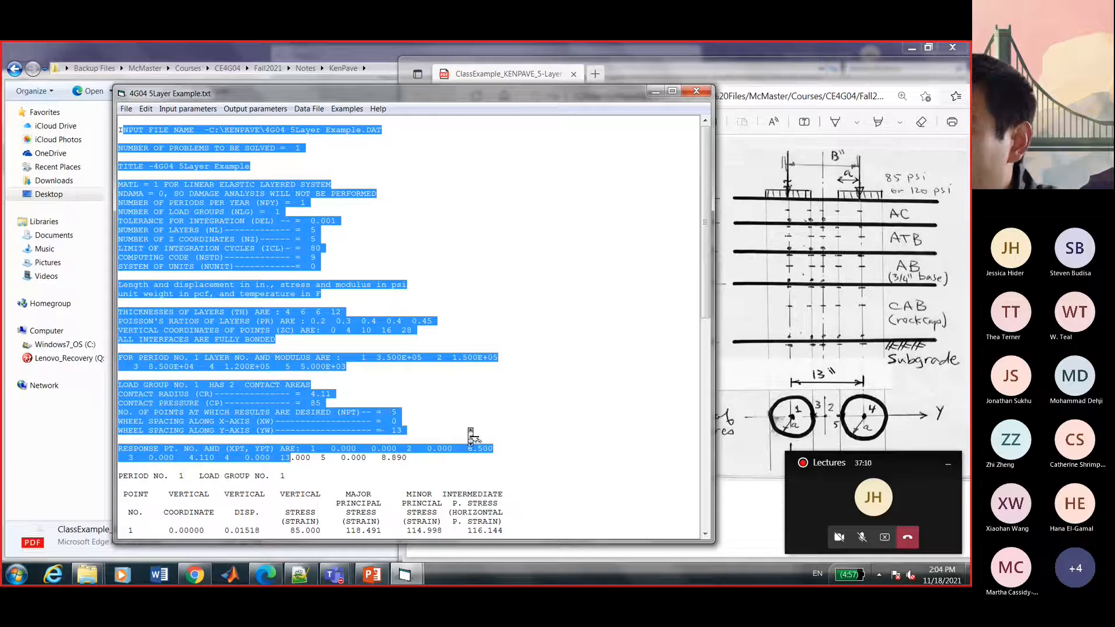
Scroll to the PERIOD NO. 1 results and highlight the point 1 rows.
scroll(471, 436, "down", 2)
scroll(471, 435, "down", 8)
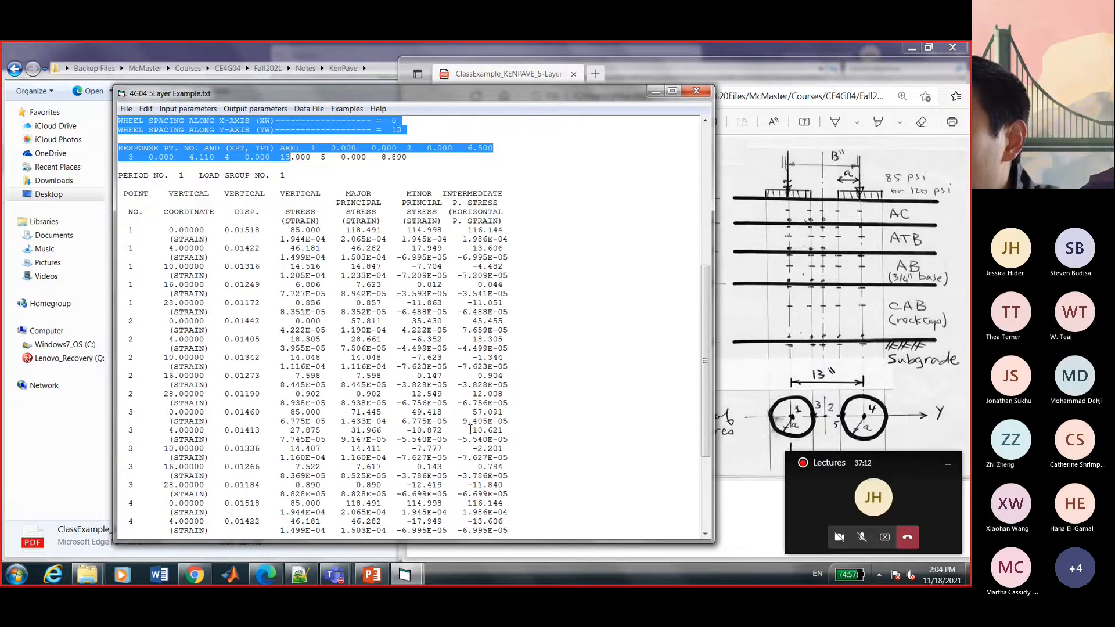
scroll(470, 429, "down", 1)
left_click(274, 156)
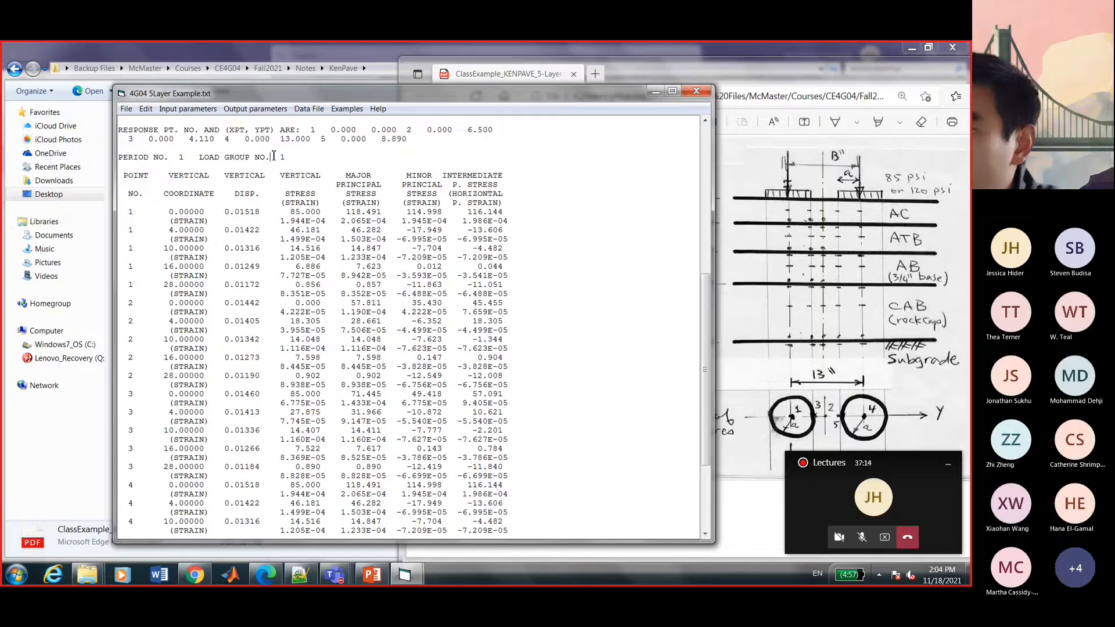
left_click_drag(125, 211, 140, 285)
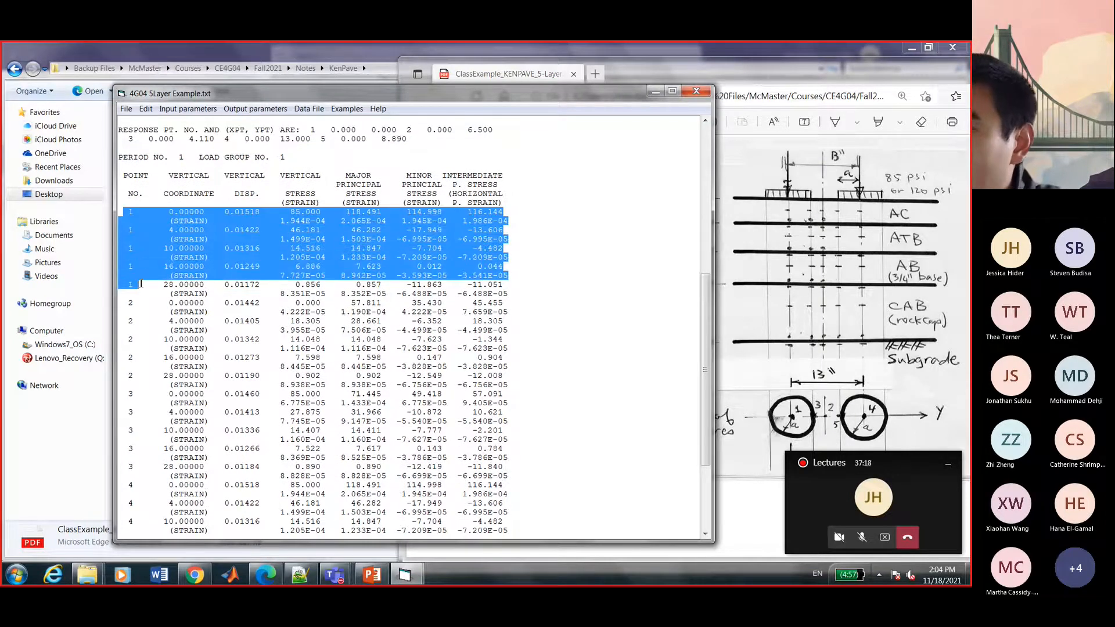
left_click_drag(129, 194, 142, 192)
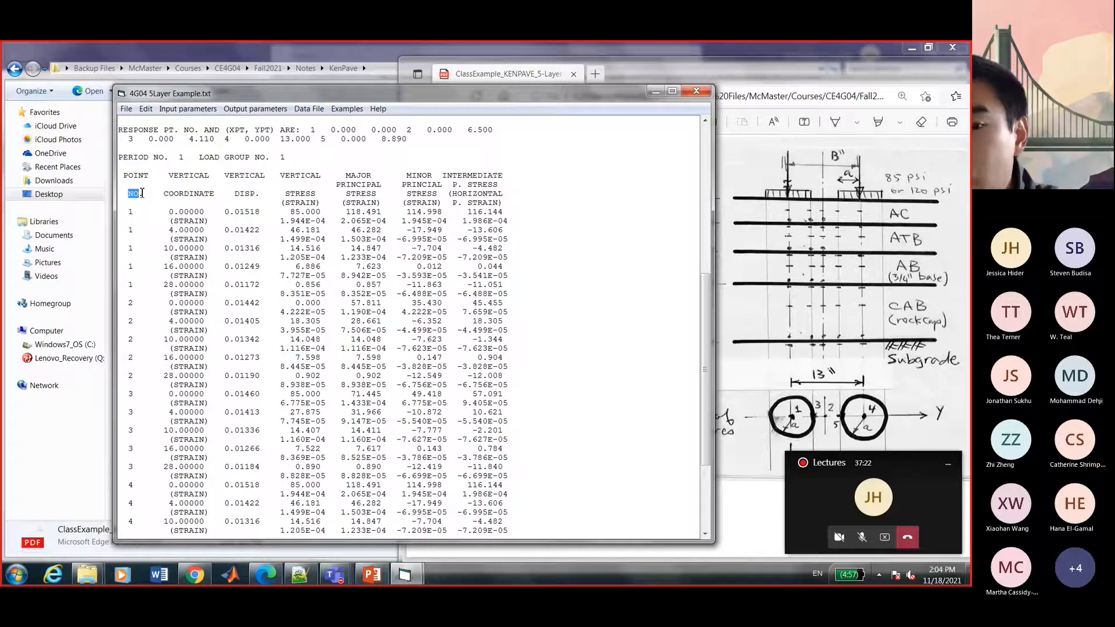
left_click_drag(129, 212, 139, 287)
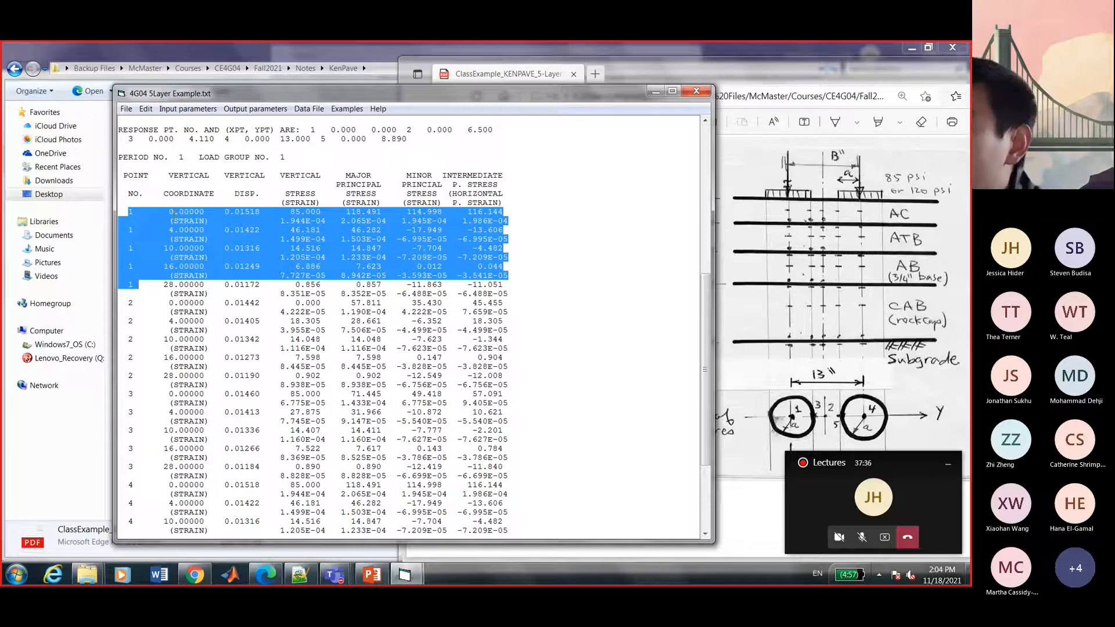
Mark depths 0, 4 and 10 with their displacements 0.01518 and 0.01422.
left_click(173, 213)
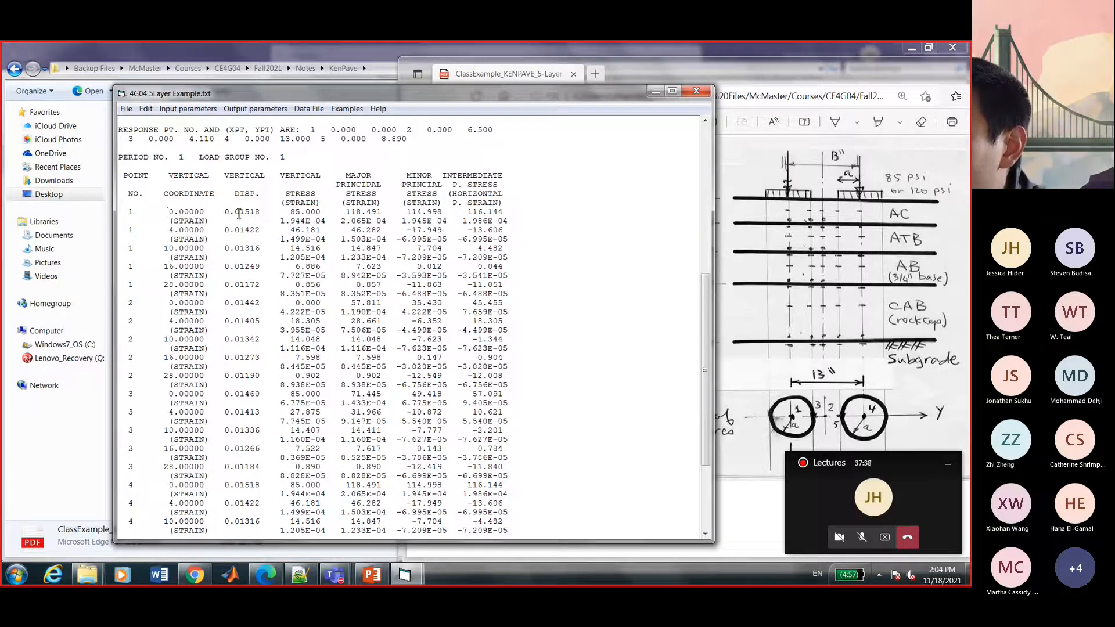
left_click_drag(225, 212, 261, 212)
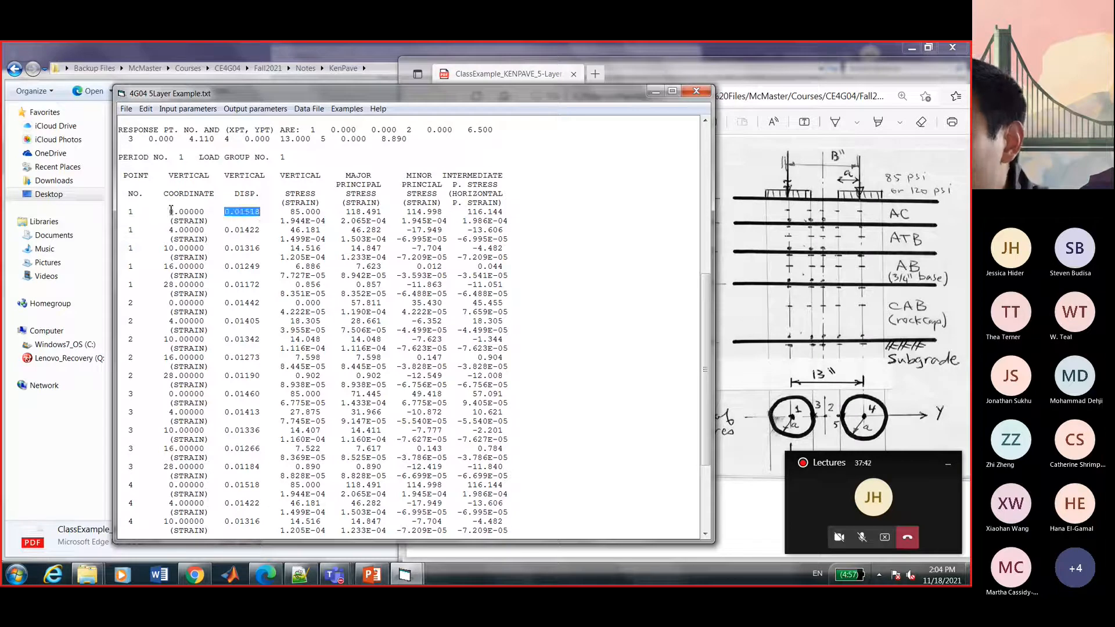
left_click_drag(168, 213, 205, 212)
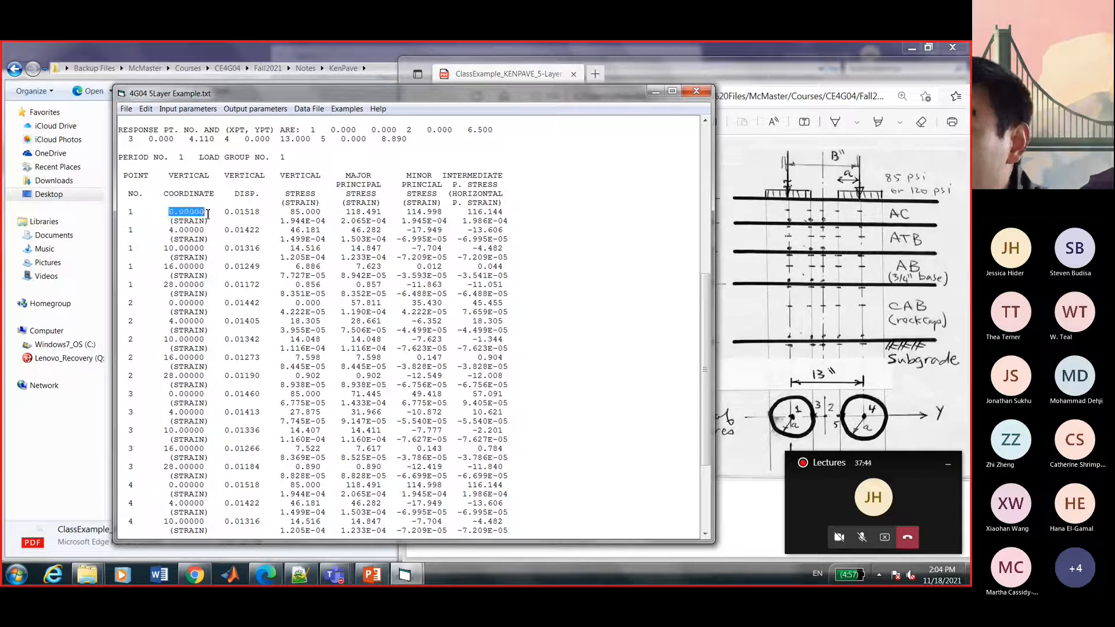
left_click_drag(169, 229, 207, 233)
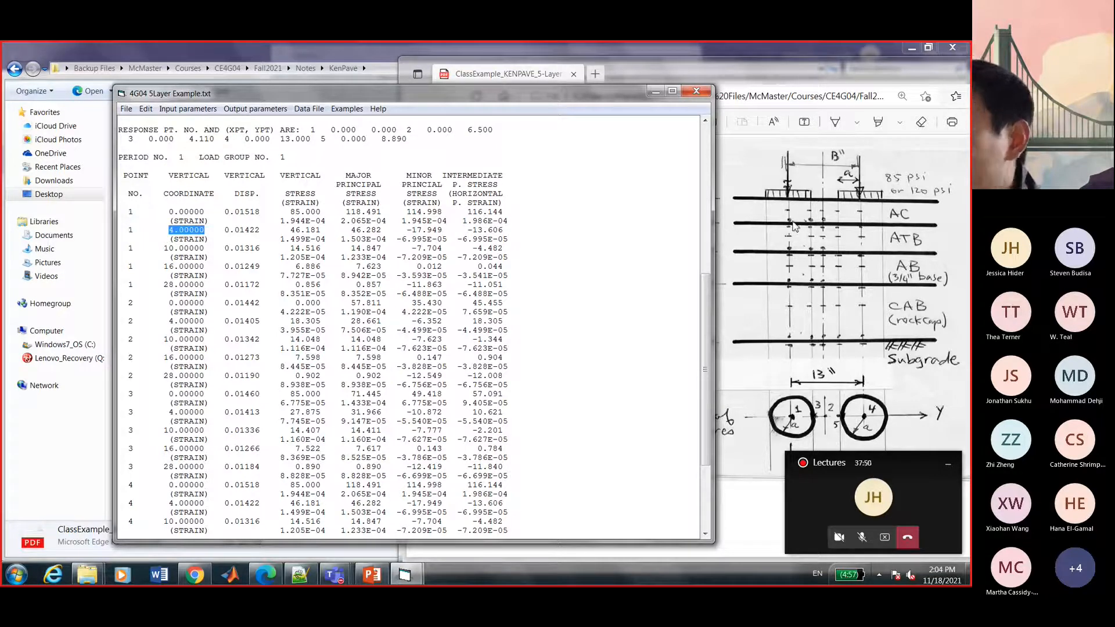
left_click_drag(168, 249, 195, 258)
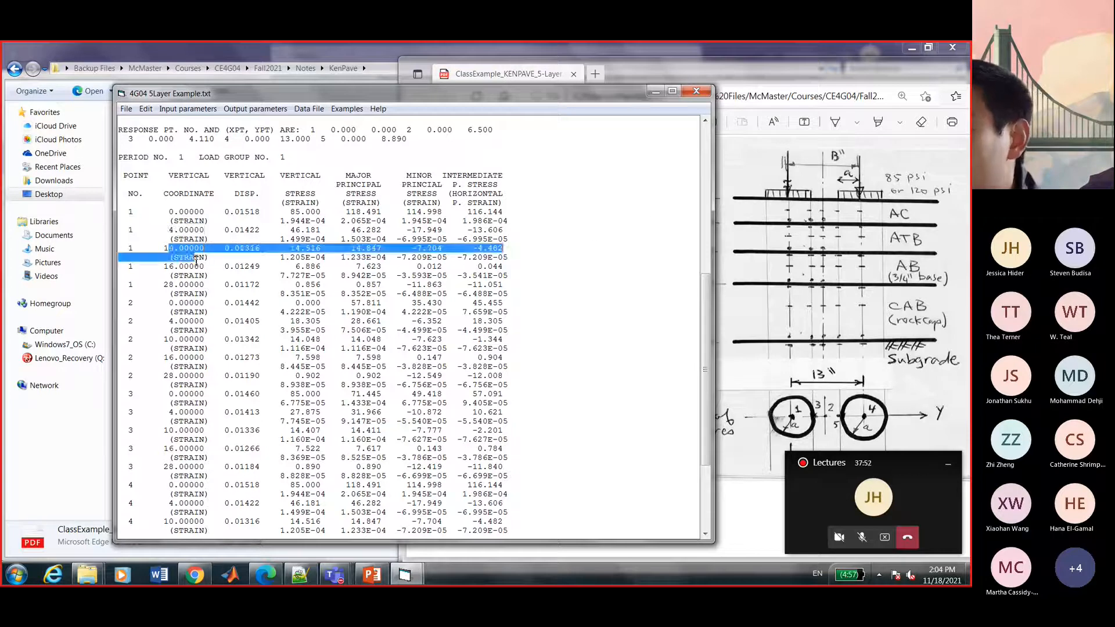
left_click_drag(225, 213, 261, 215)
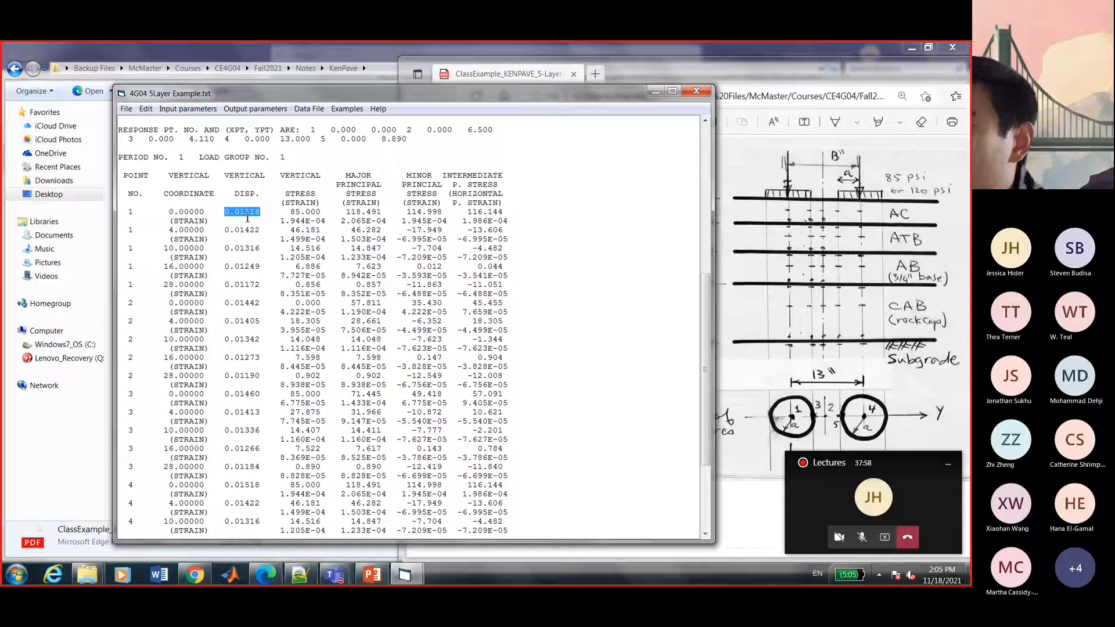
left_click_drag(225, 230, 262, 233)
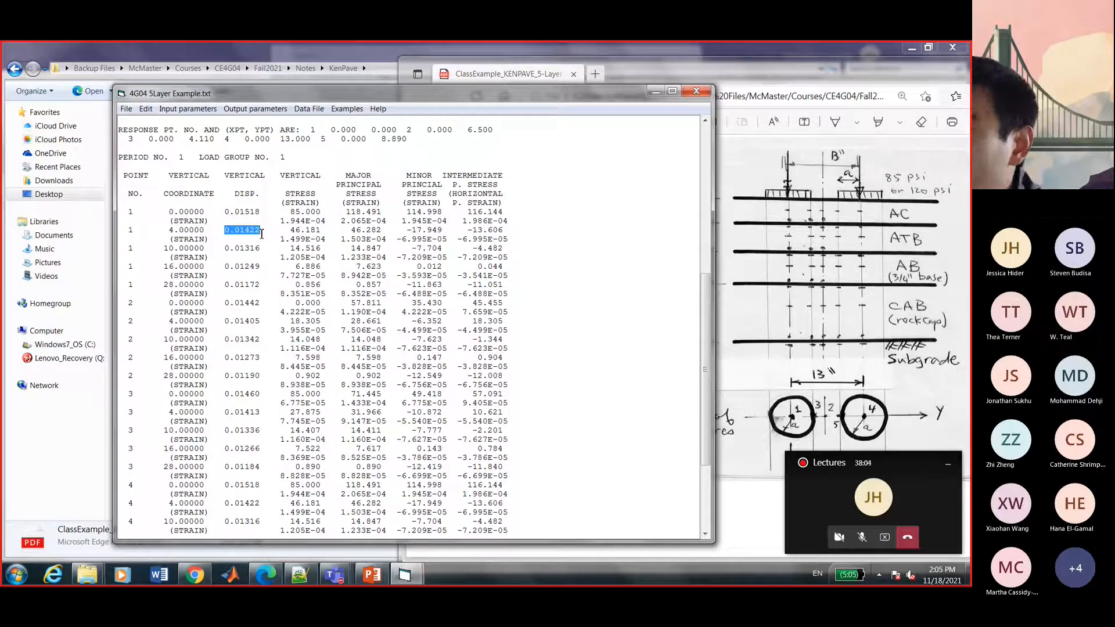
left_click_drag(225, 249, 259, 286)
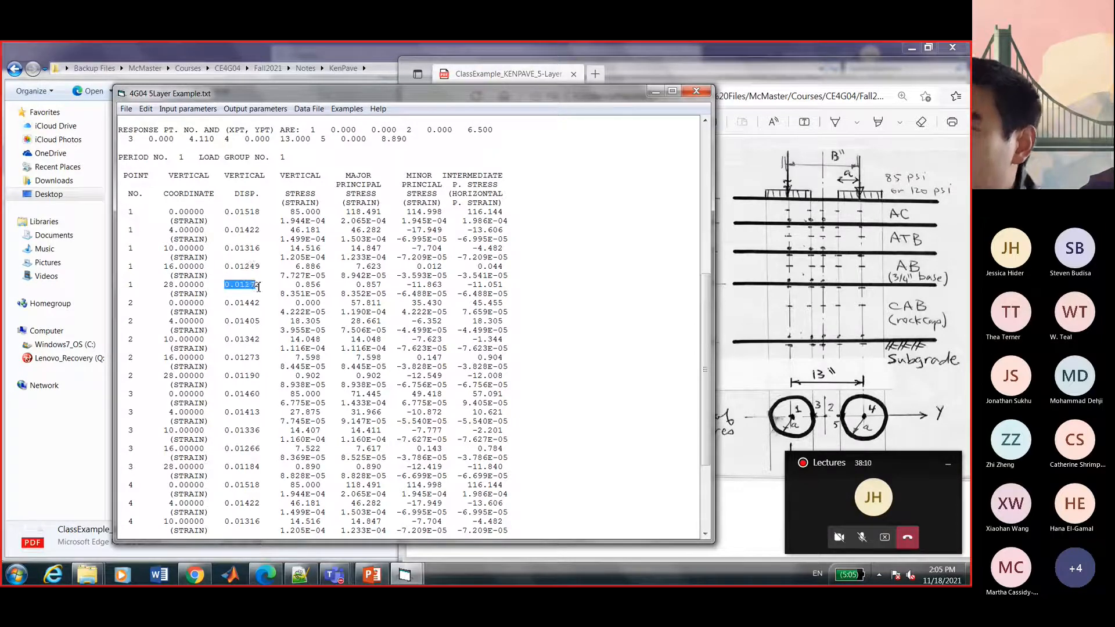
Point out the stress headings, the 1.944E-04 surface strain and the point 1 rows through depth 16.
left_click_drag(280, 175, 320, 211)
left_click(292, 211)
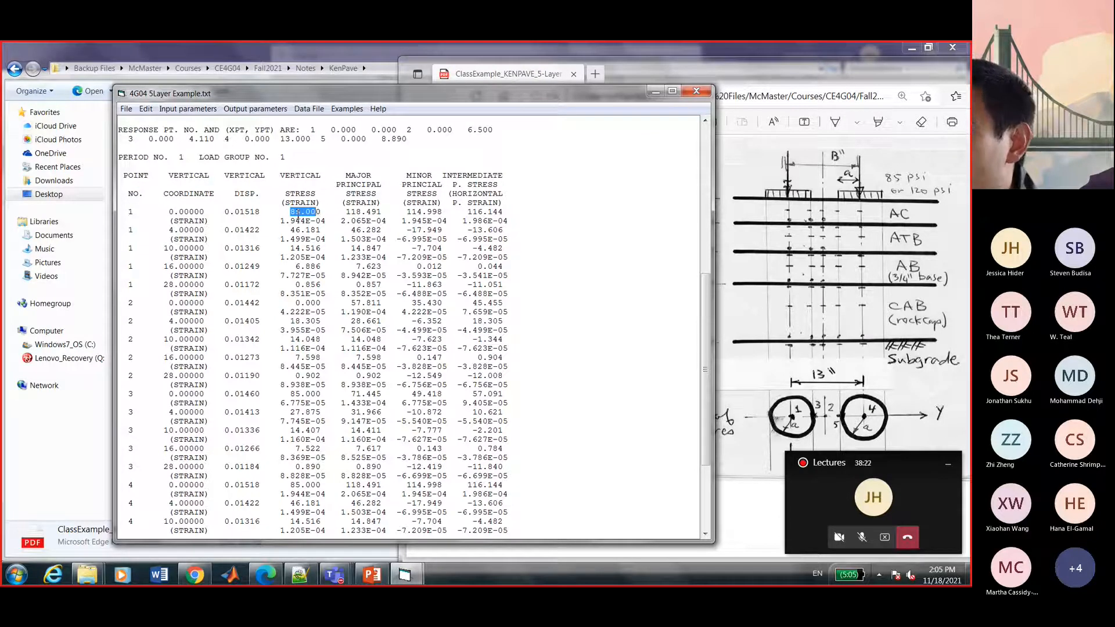
left_click(281, 220)
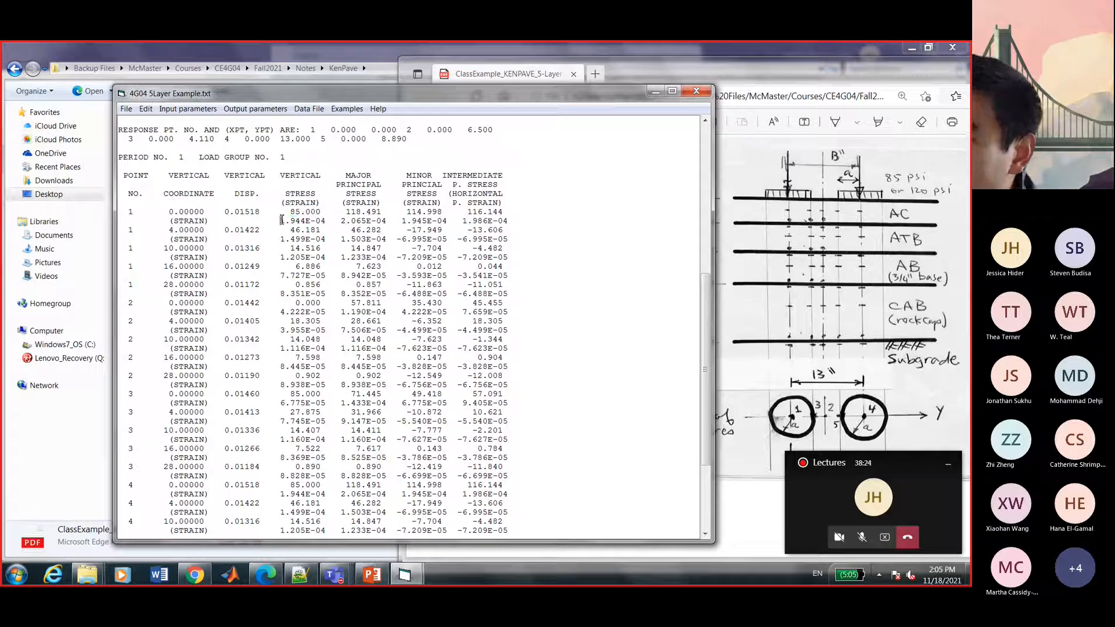
left_click_drag(281, 219, 327, 222)
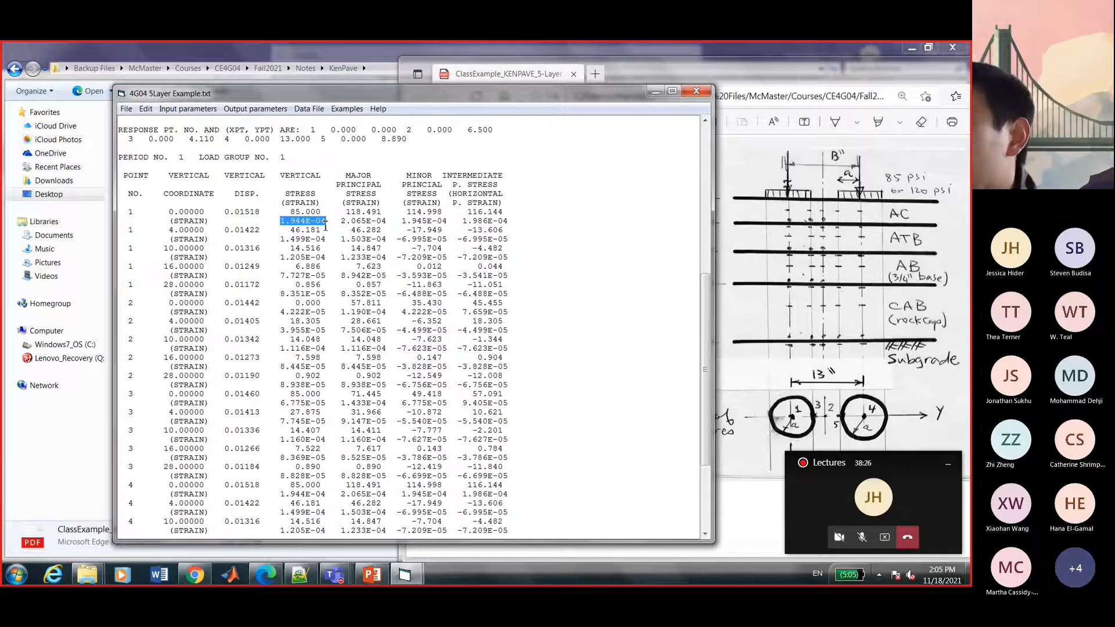
left_click_drag(346, 175, 505, 195)
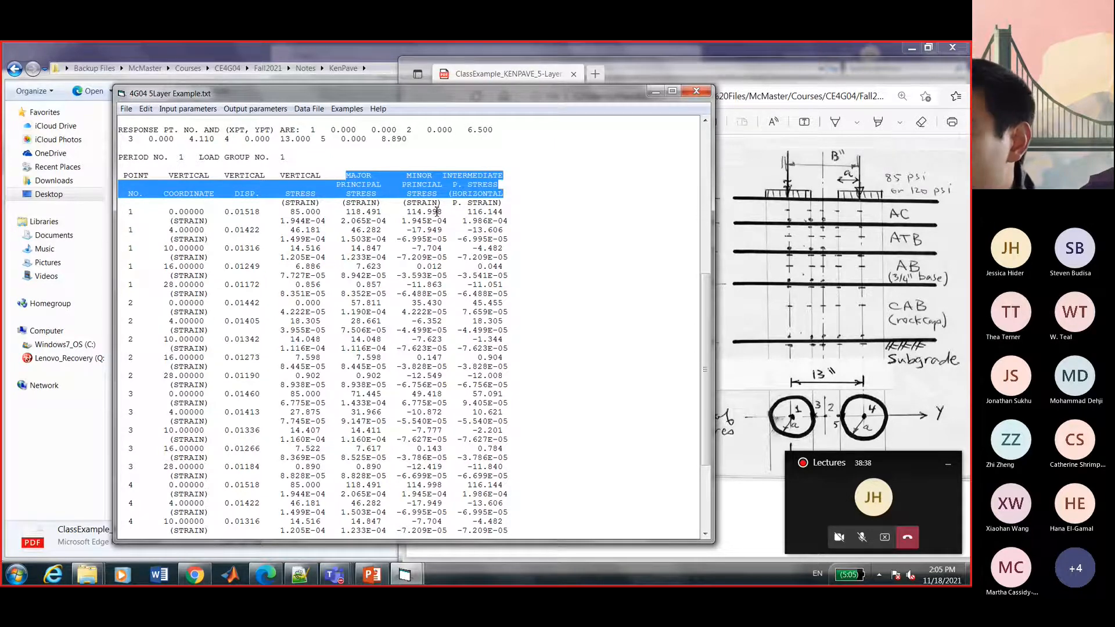
left_click_drag(119, 212, 513, 292)
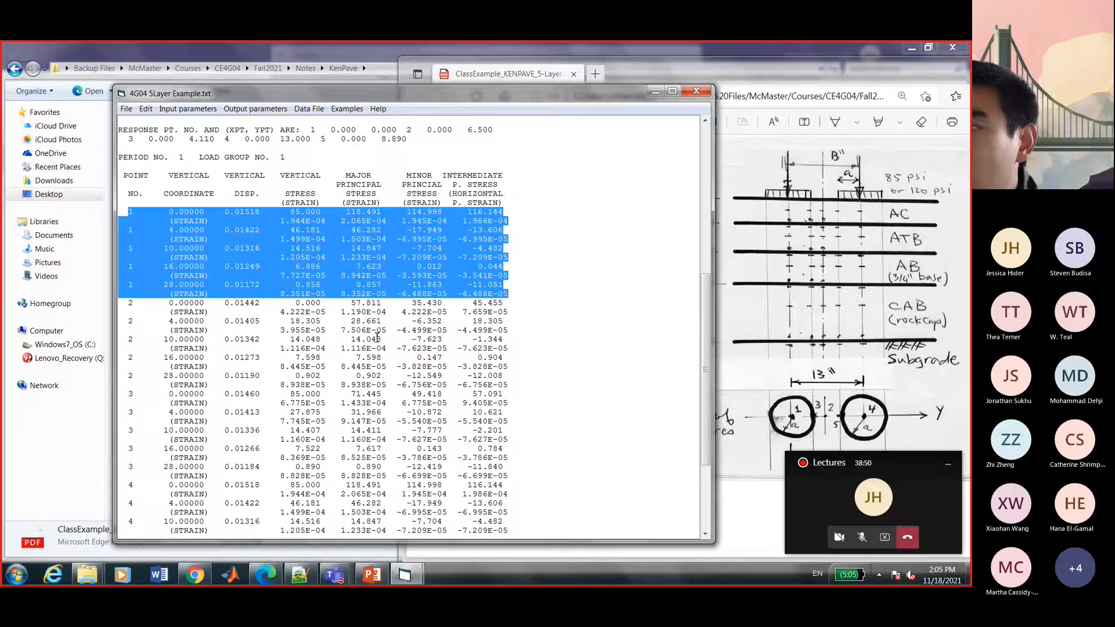
Step through the result rows for points 2, 3, 4 and 5 in the output.
scroll(377, 337, "up", 1)
scroll(379, 345, "down", 4)
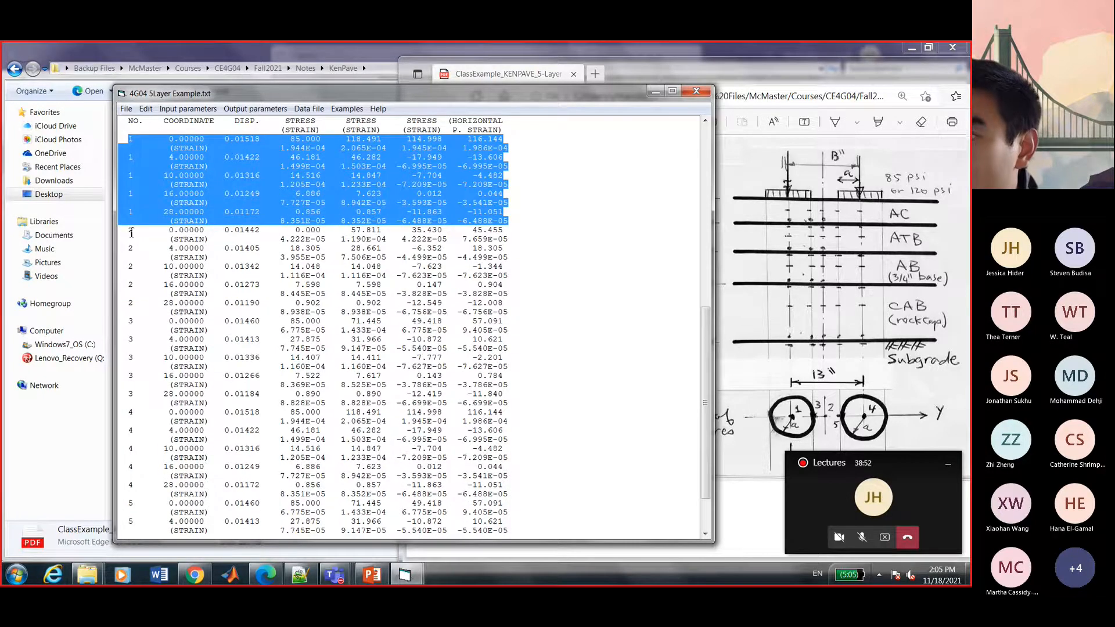
left_click_drag(124, 230, 291, 296)
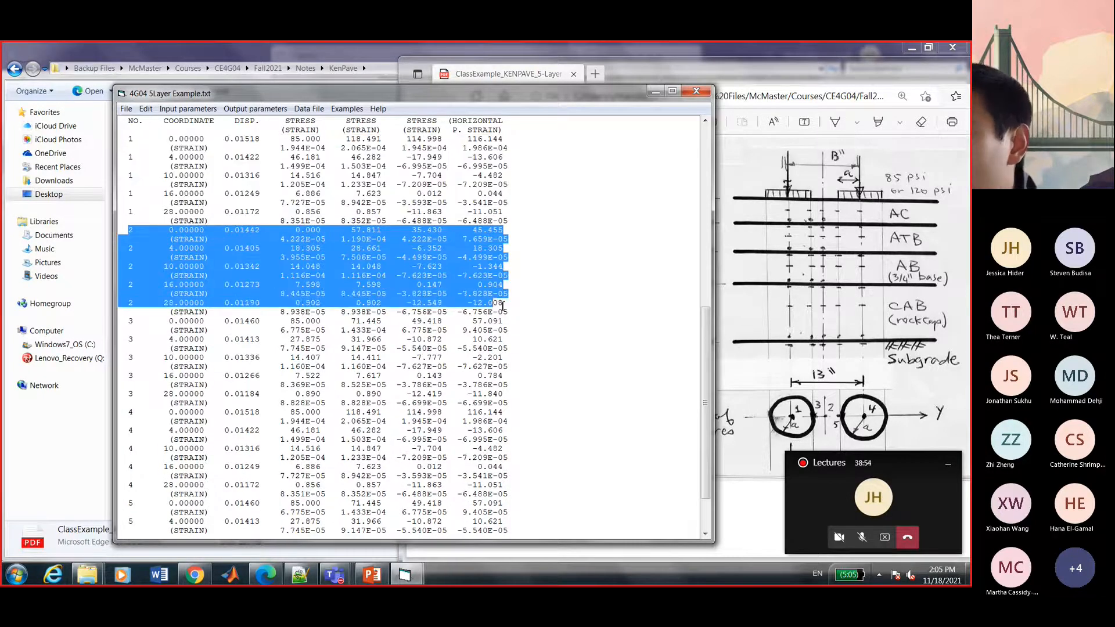
left_click_drag(123, 321, 505, 405)
left_click_drag(128, 412, 533, 493)
scroll(418, 500, "down", 2)
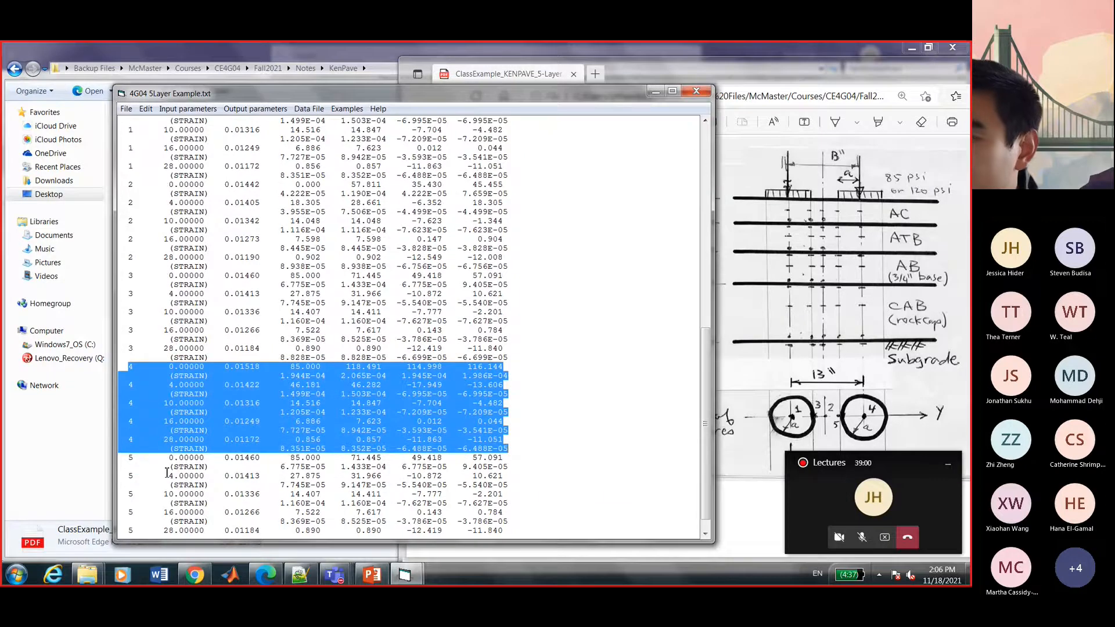
left_click_drag(127, 457, 552, 543)
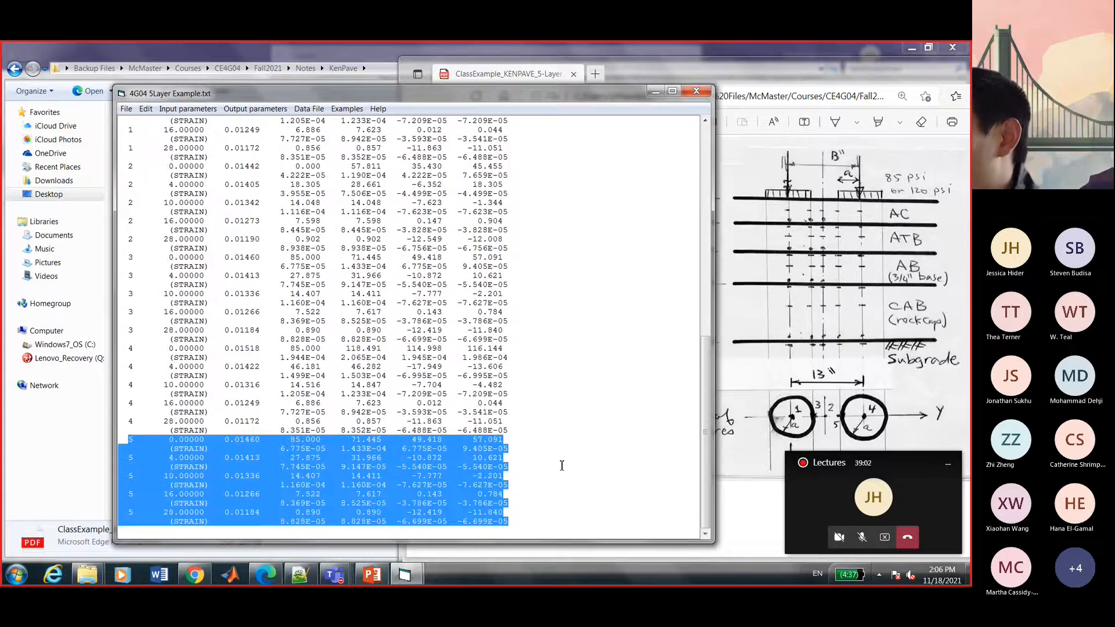
Maximize the class example PDF showing 85 psi tires at 13-in spacing.
left_click(572, 440)
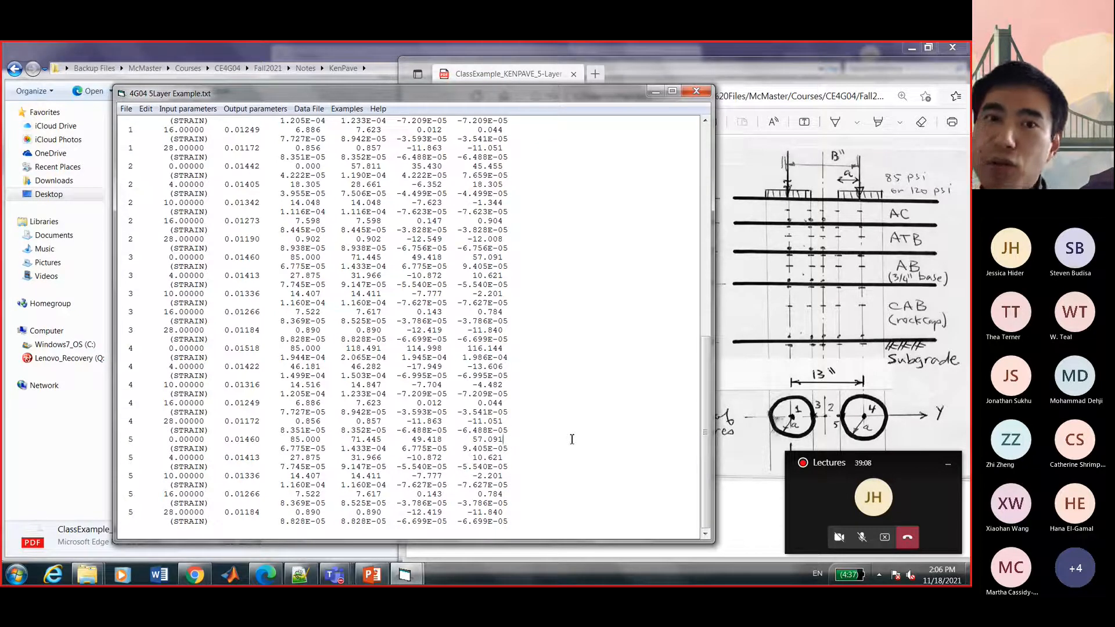
double_click(829, 85)
scroll(384, 211, "up", 4)
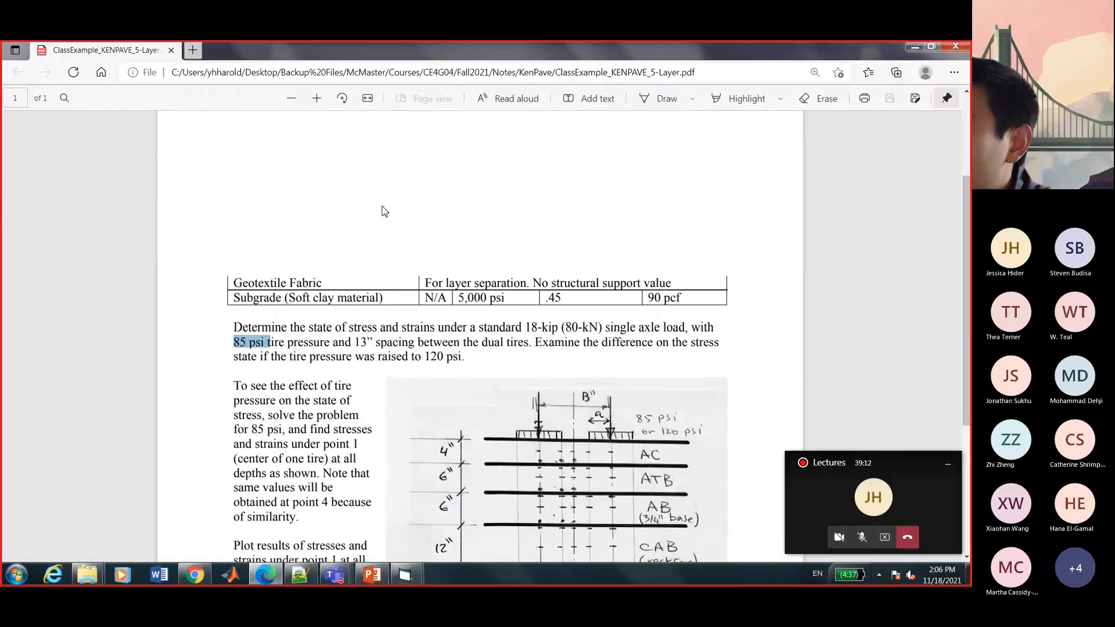
Highlight the 85 psi tire pressure in the problem statement.
scroll(384, 212, "down", 1)
left_click(252, 267)
left_click_drag(234, 267, 265, 271)
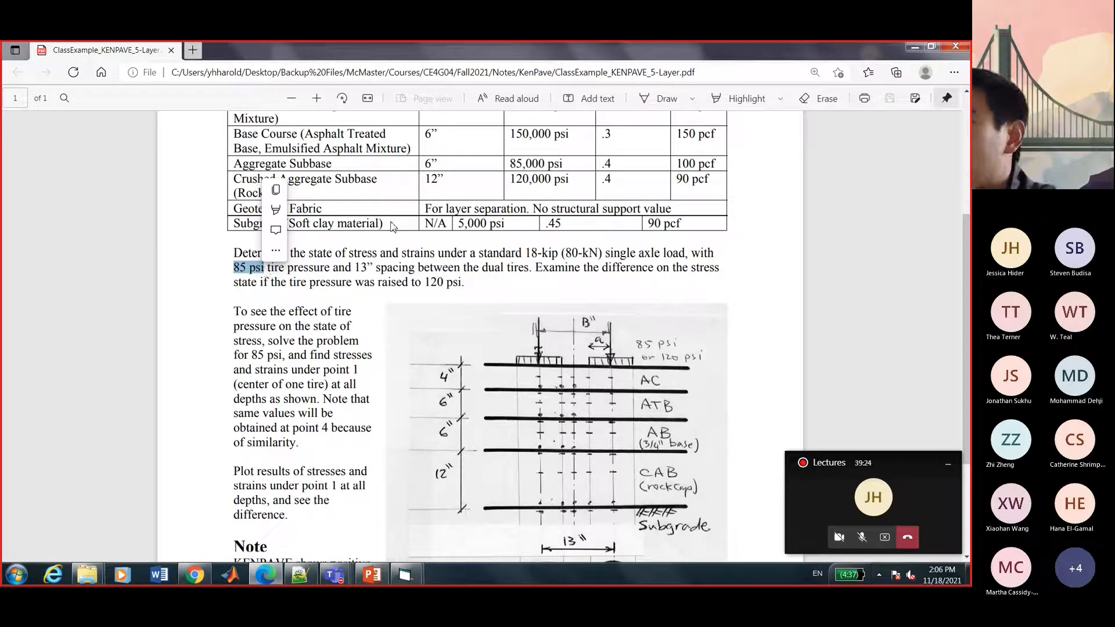
left_click(347, 282)
Highlight the raised 120 psi tire pressure and return to the KenPave folder.
left_click_drag(422, 283, 465, 283)
left_click(366, 320)
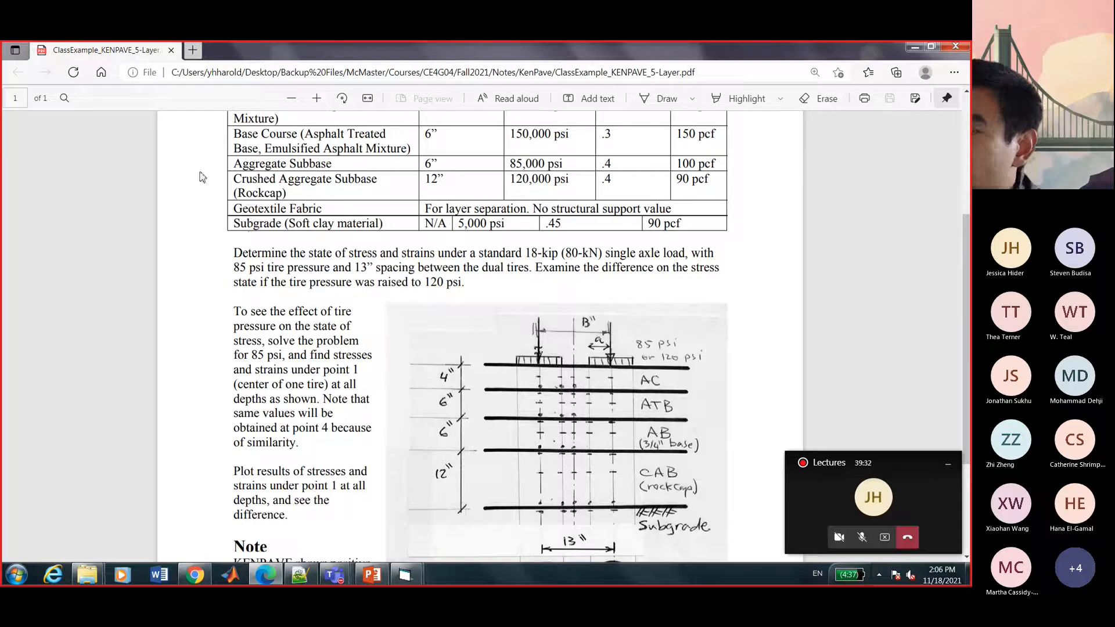
mouse_move(89, 575)
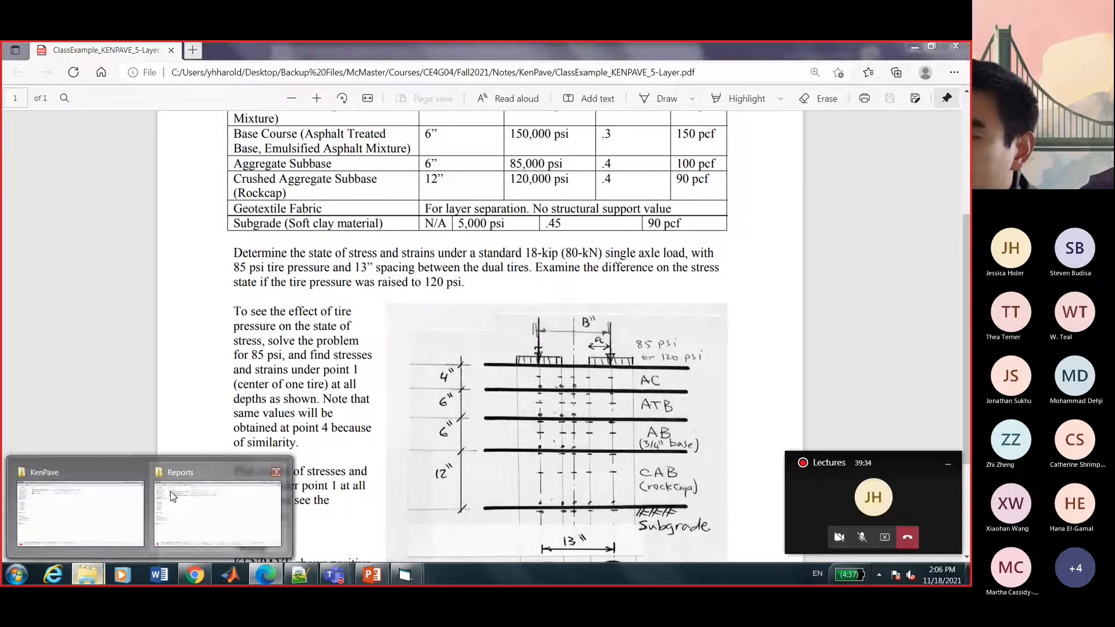
left_click(124, 500)
Open the KenPave Tutorial PDF and review its title page.
double_click(191, 141)
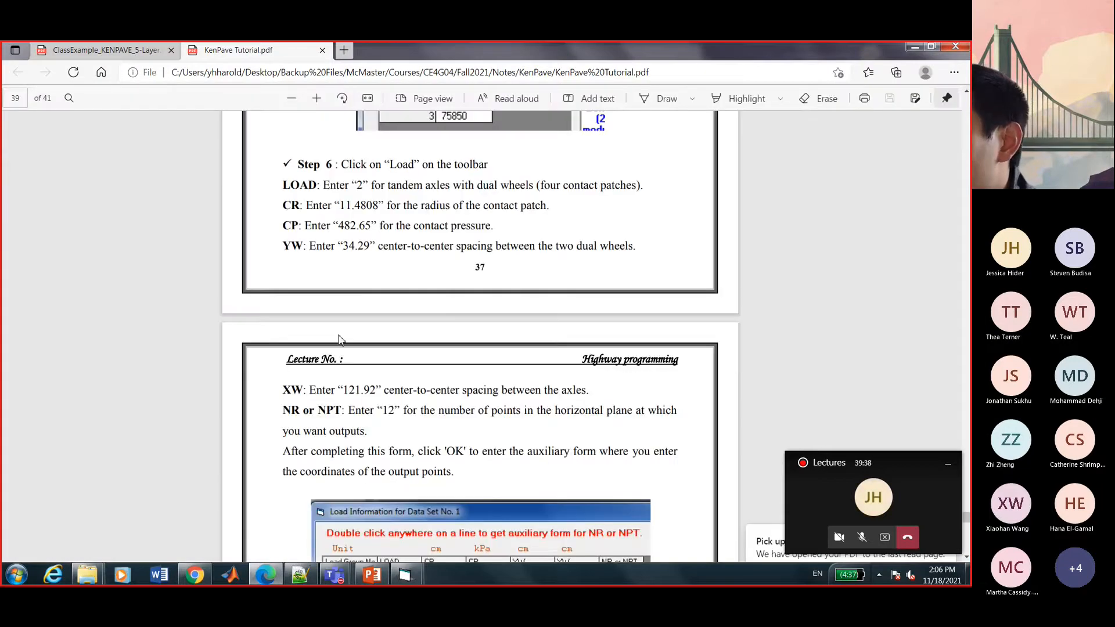
scroll(344, 344, "down", 6)
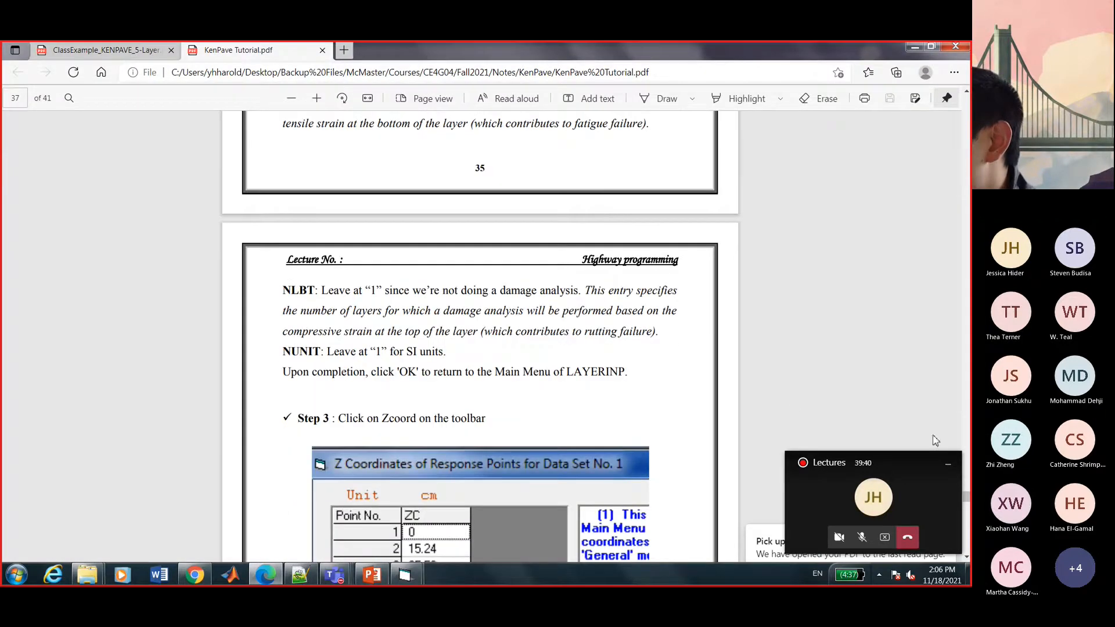
left_click(950, 470)
scroll(559, 330, "up", 12)
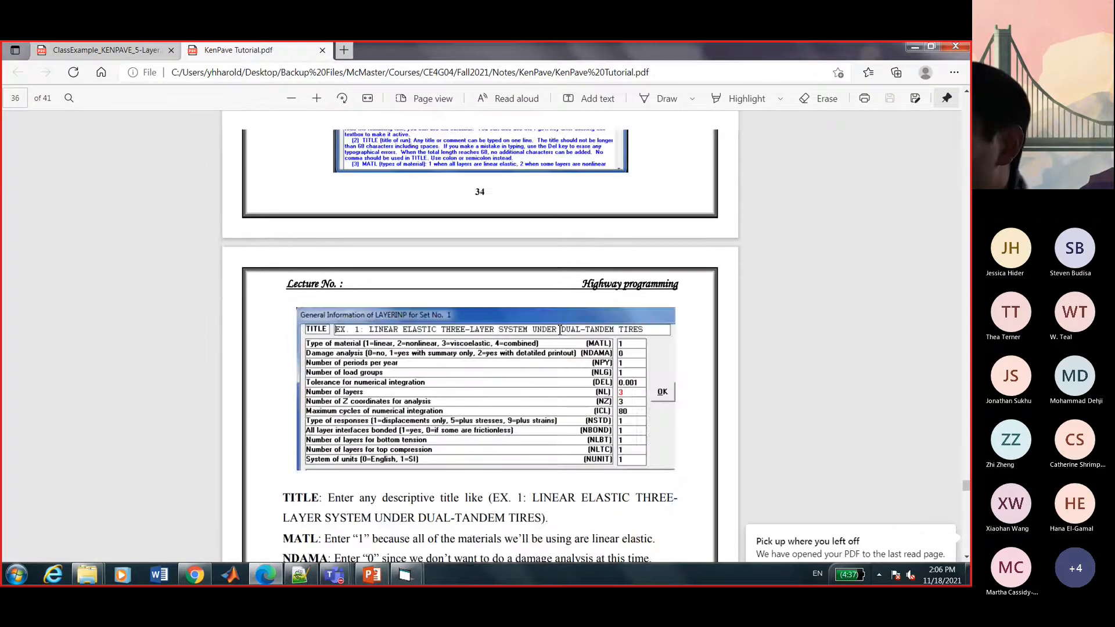
scroll(559, 329, "up", 10)
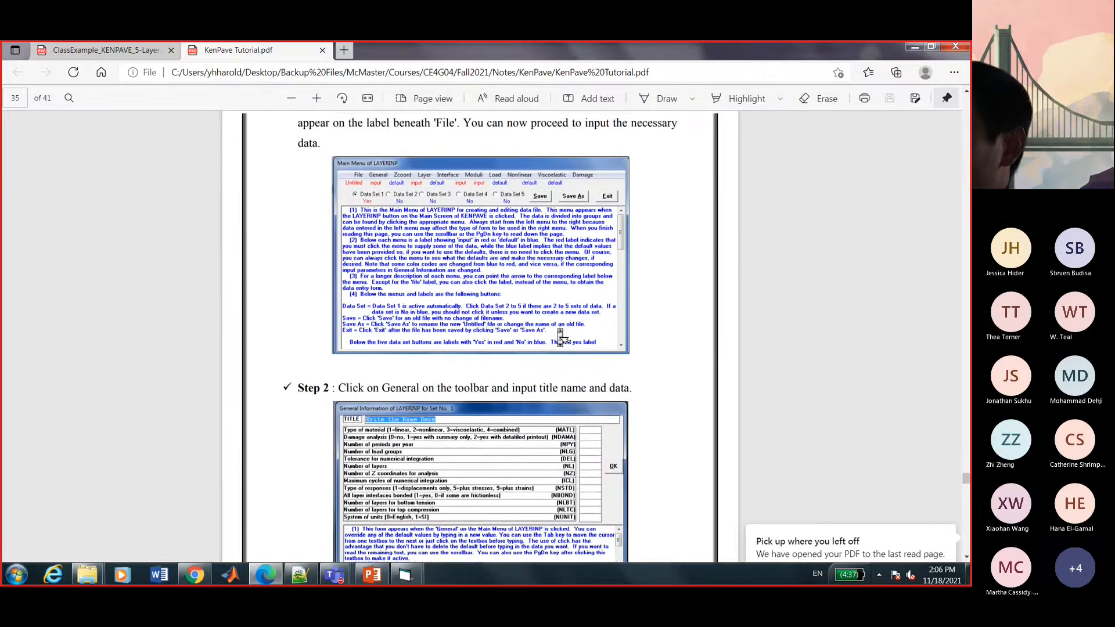
scroll(560, 329, "up", 8)
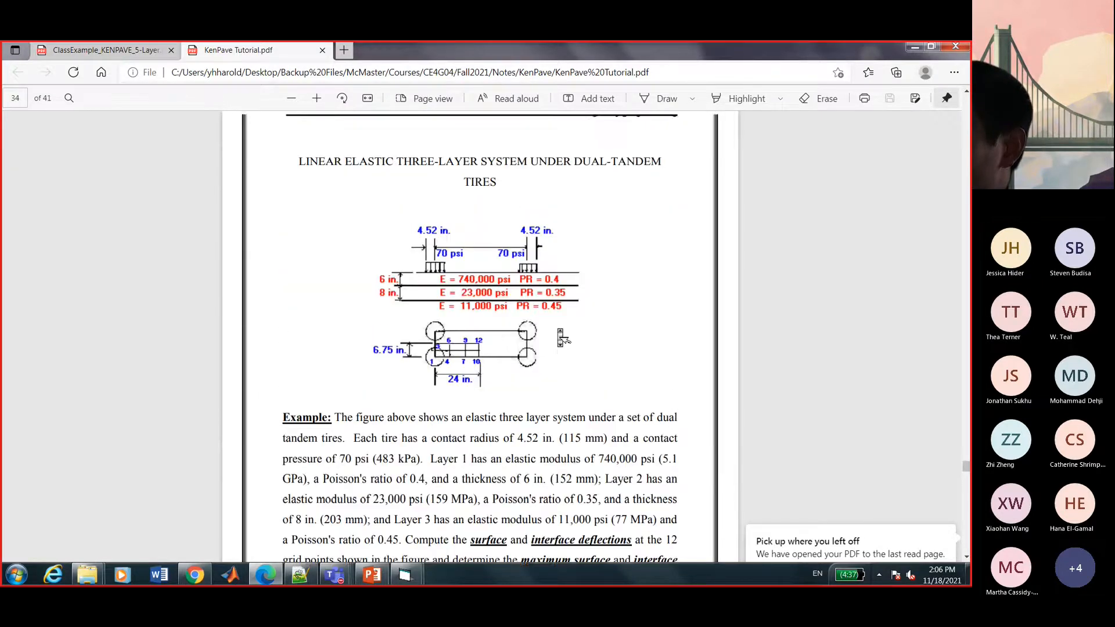
scroll(559, 329, "up", 1)
left_click_drag(385, 286, 567, 314)
left_click(629, 398)
scroll(629, 399, "up", 8)
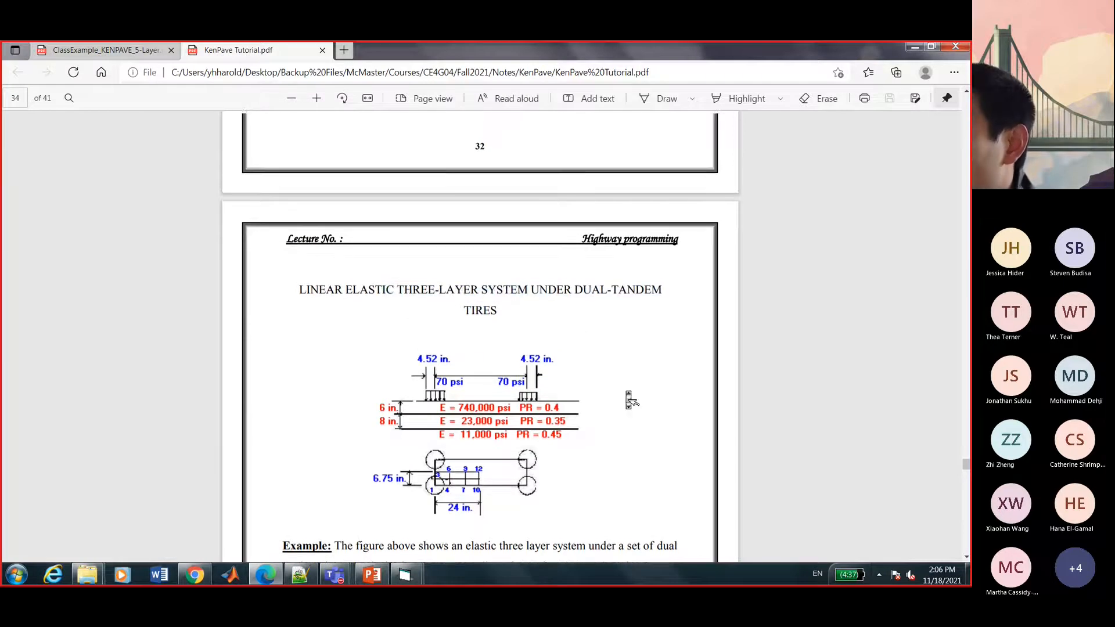
scroll(629, 400, "down", 11)
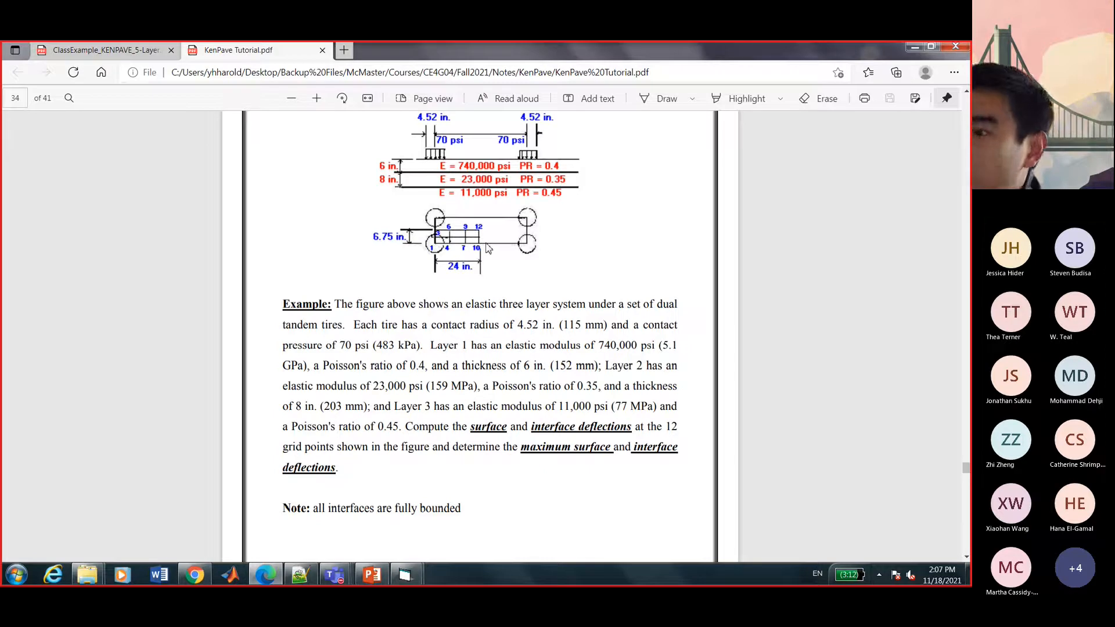
Scroll the tutorial down to page 39's dual-tandem load inputs.
scroll(487, 248, "down", 10)
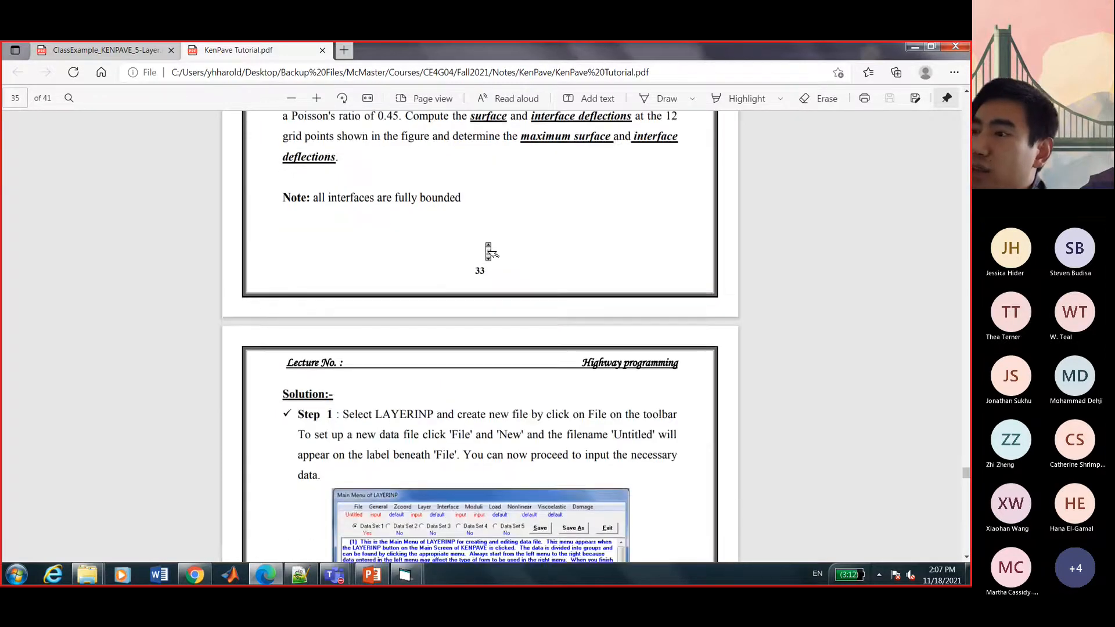
scroll(487, 248, "down", 15)
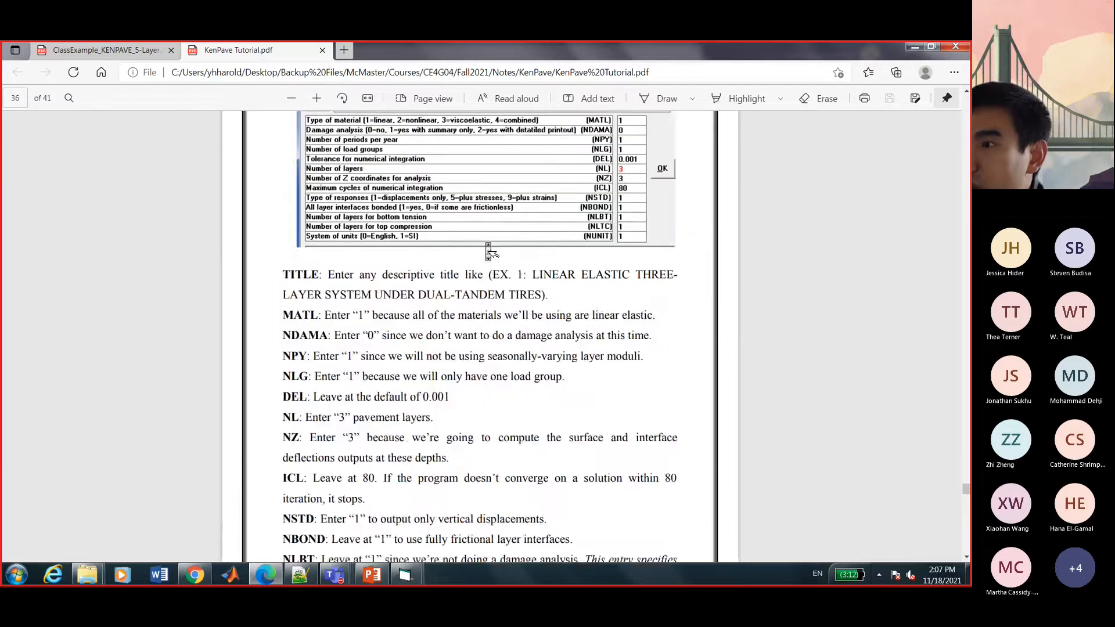
scroll(489, 251, "down", 10)
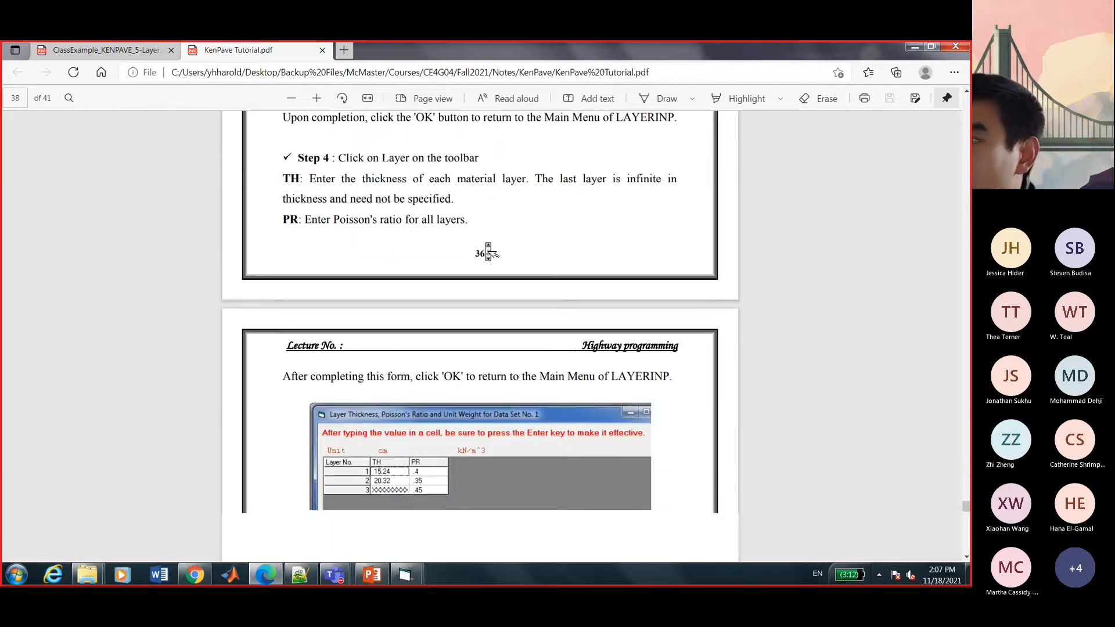
scroll(487, 248, "down", 3)
scroll(489, 251, "down", 10)
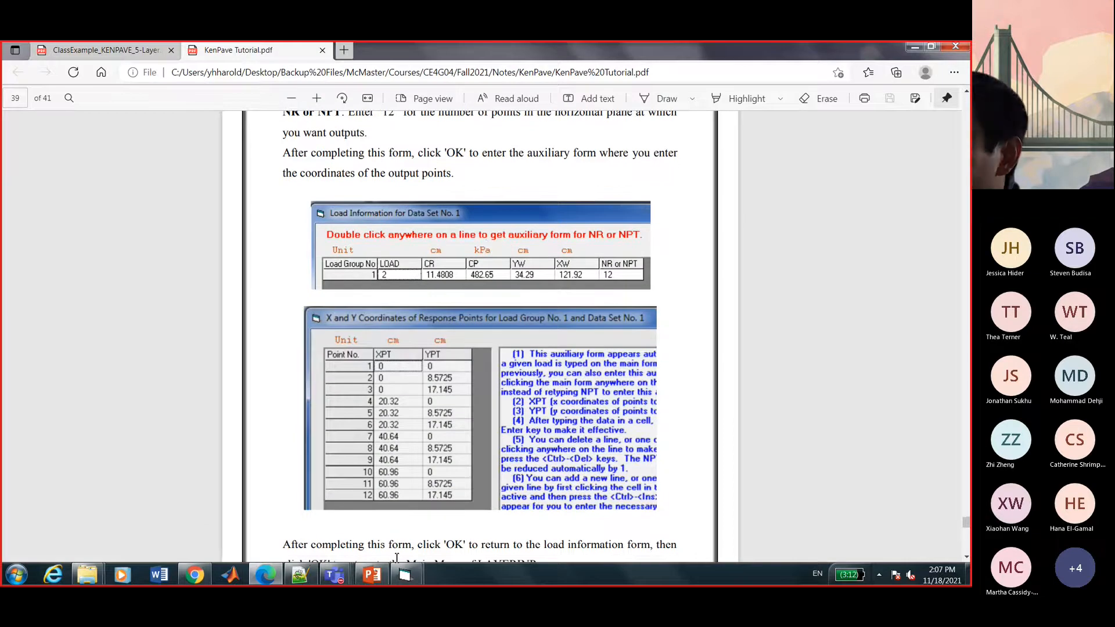
Plot the 4G04 5Layer Example with LGRAPH from KENPAVE's main screen.
mouse_move(405, 575)
left_click(381, 529)
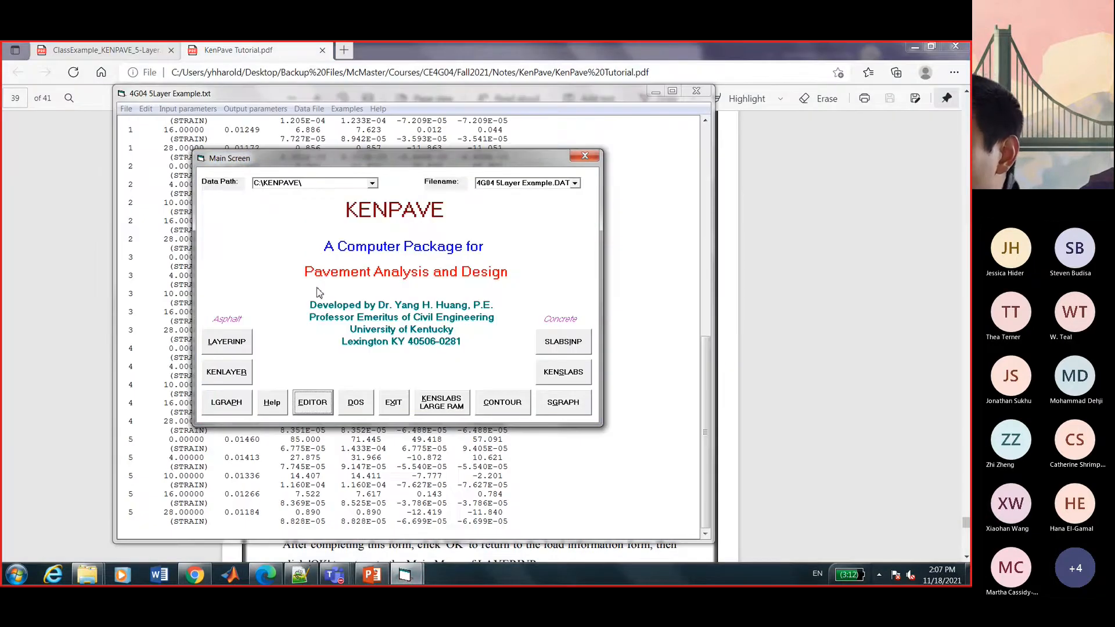
left_click(235, 410)
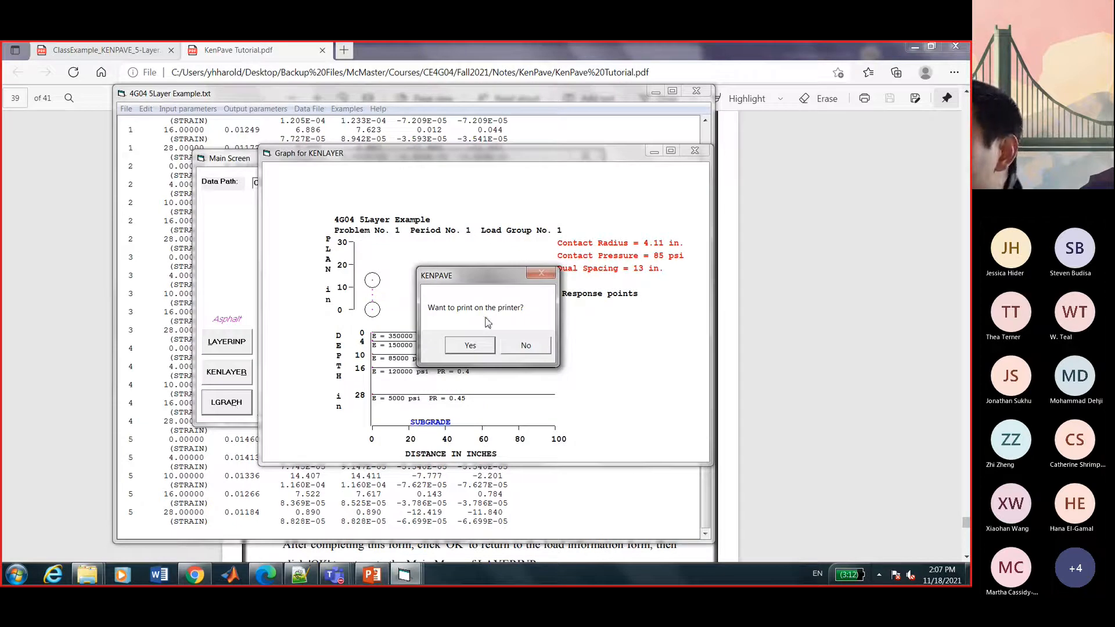
left_click_drag(497, 290, 730, 202)
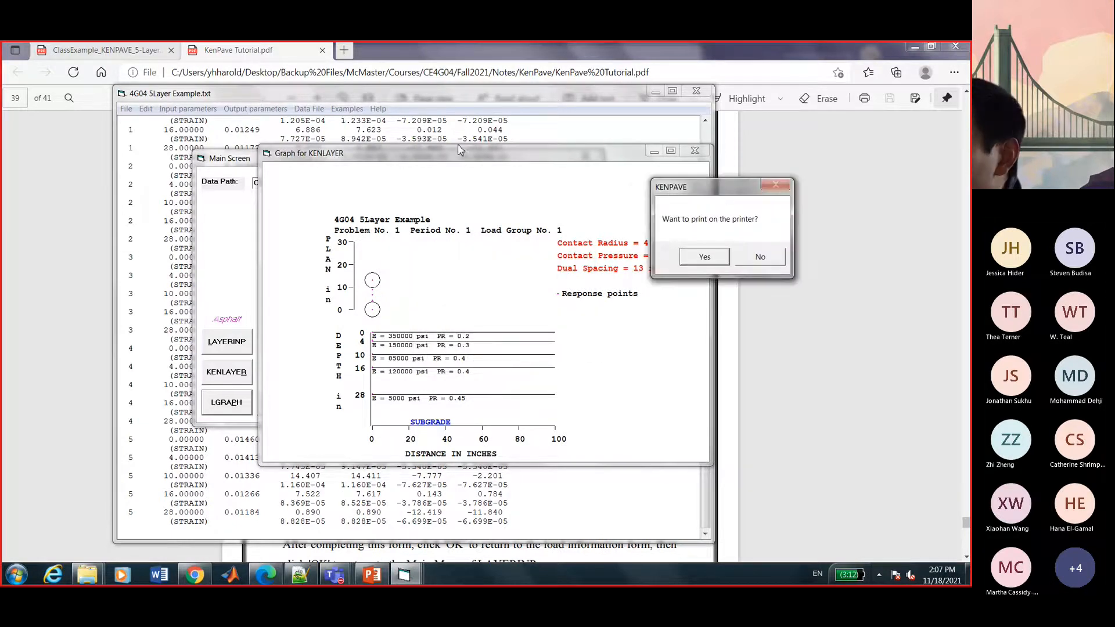
left_click(459, 154)
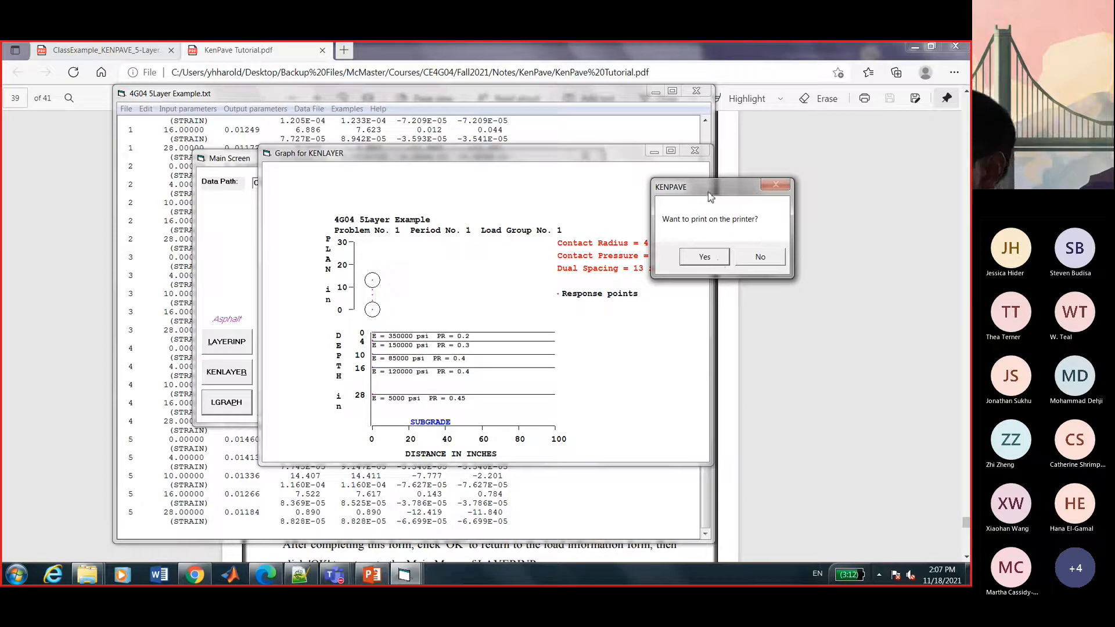
left_click_drag(709, 191, 736, 325)
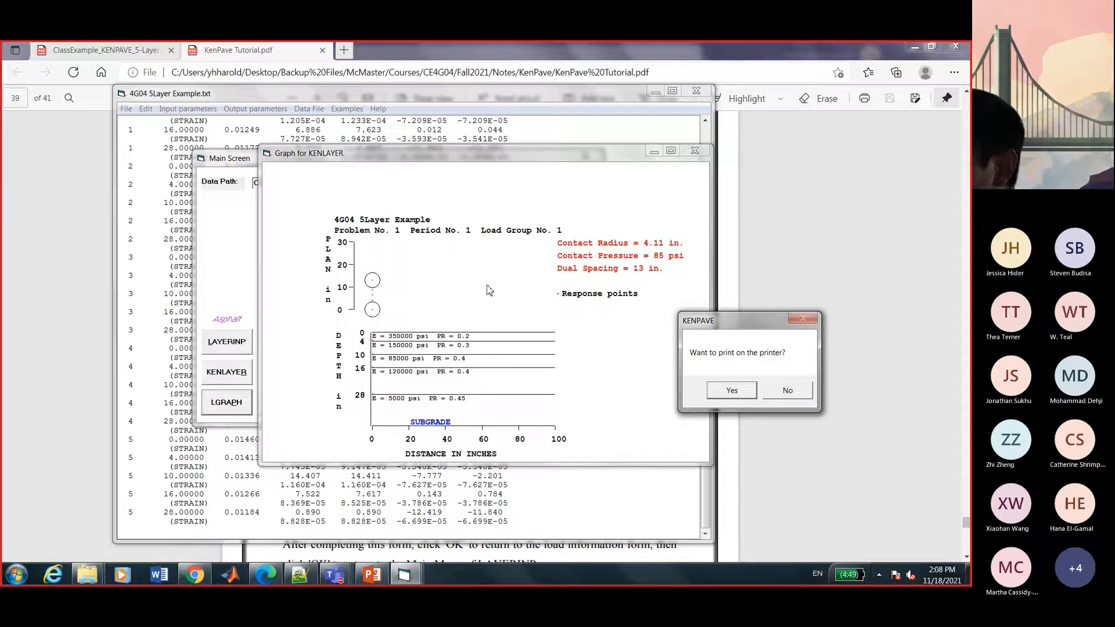
Decline printing the layered-system graph and return to the main screen.
left_click(800, 396)
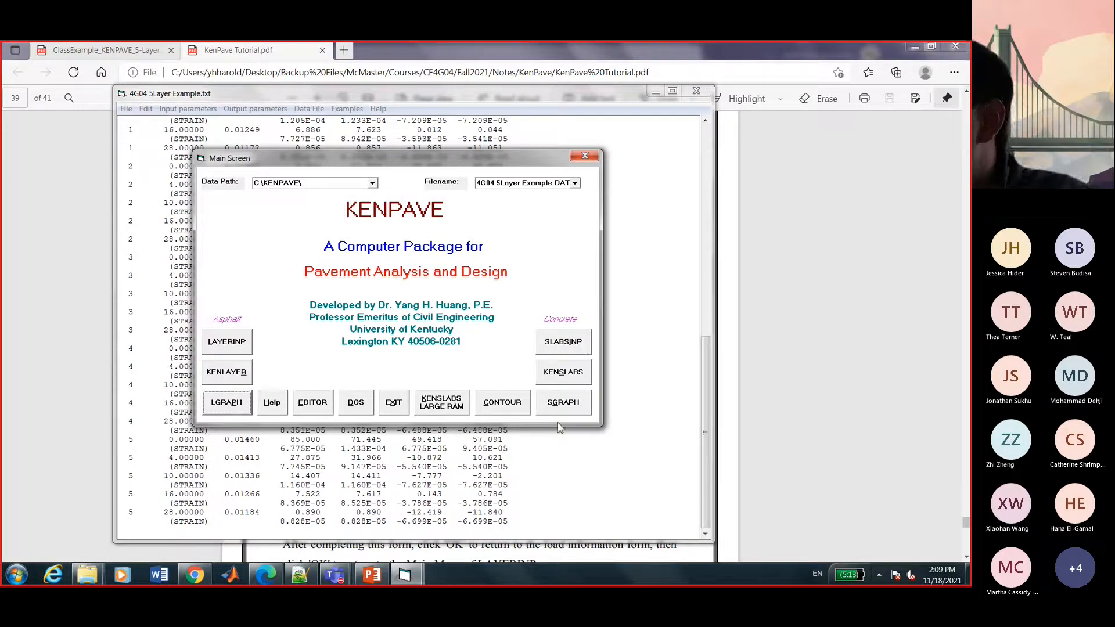
Load the SLA6 example file into SLABSINP through File > Old.
left_click(564, 347)
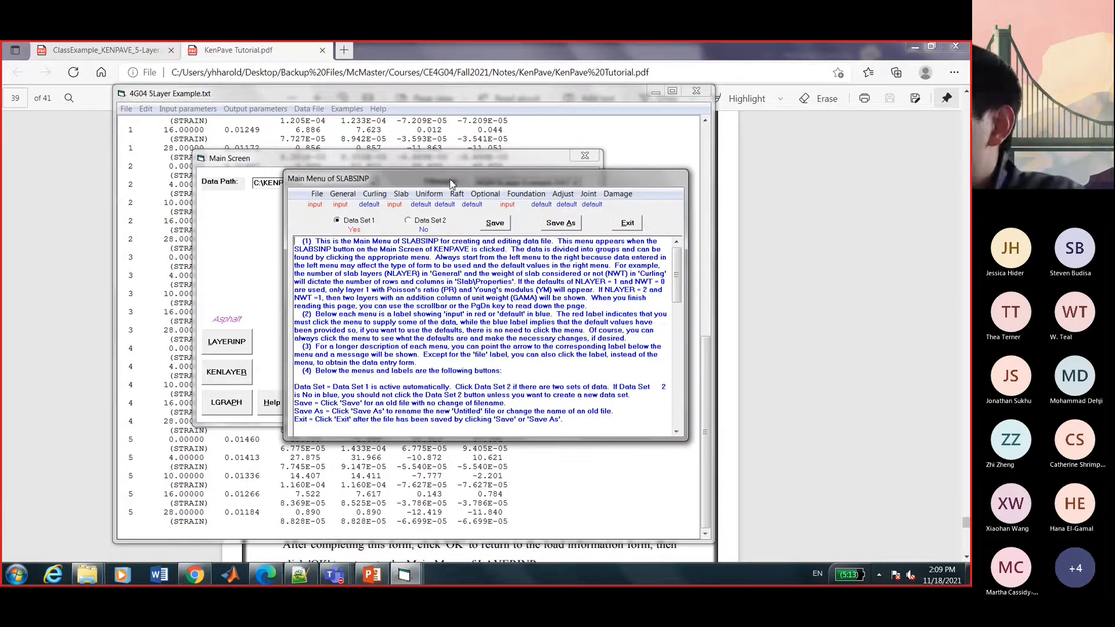
left_click_drag(451, 181, 442, 81)
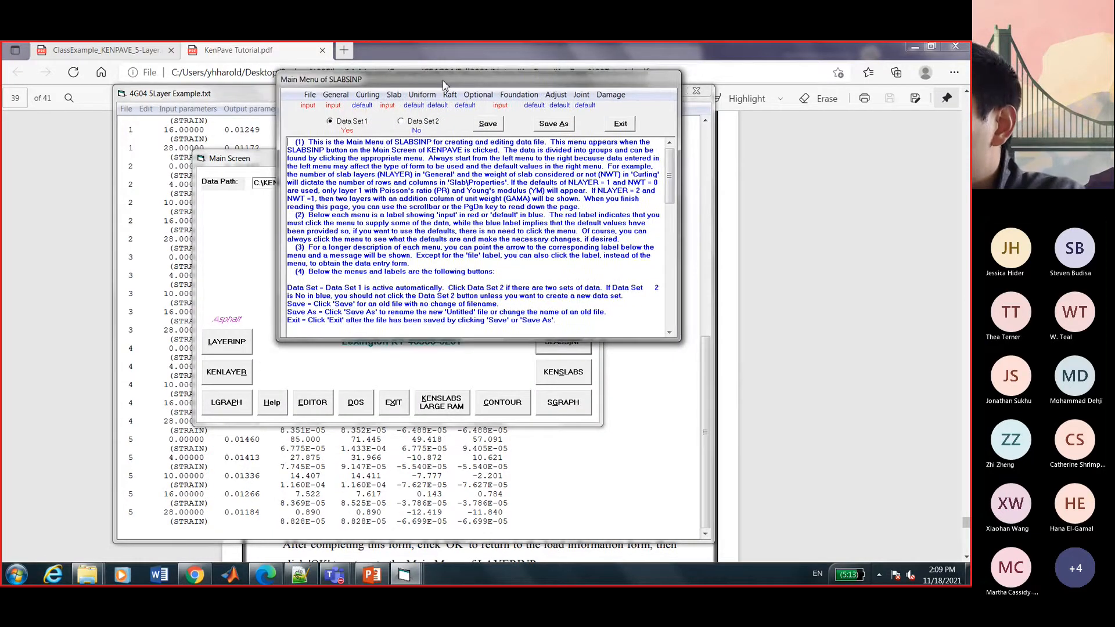
left_click(308, 99)
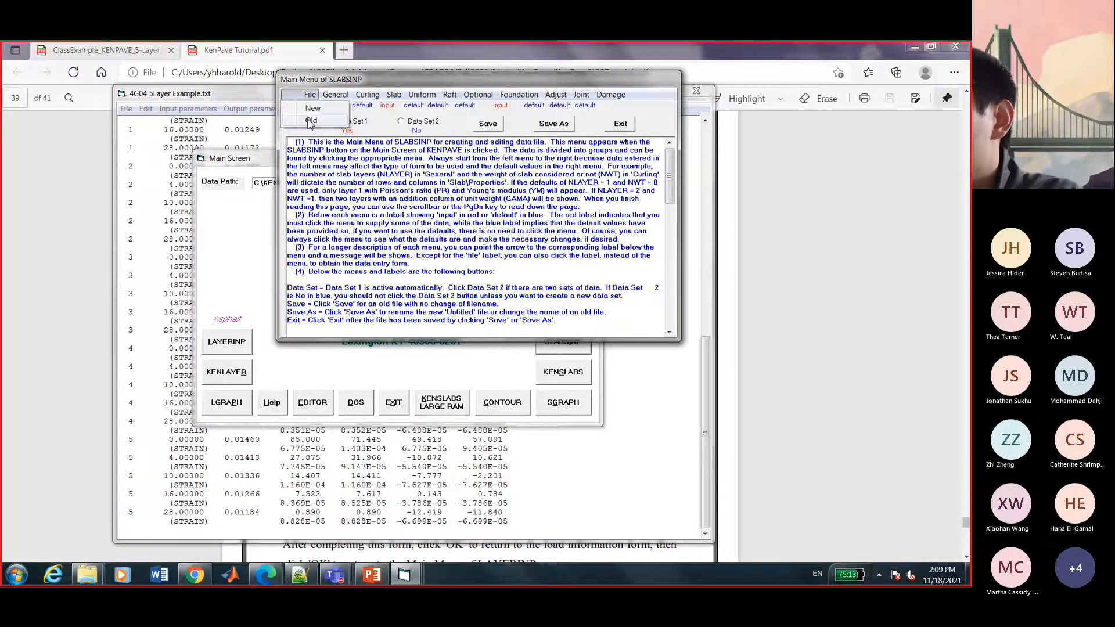
left_click(309, 122)
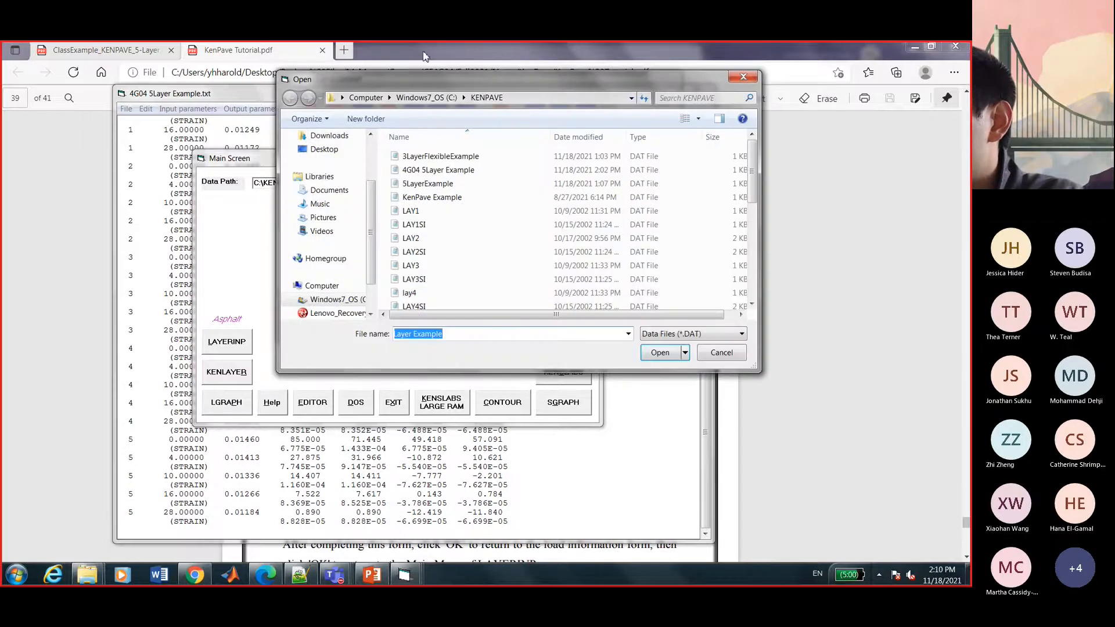
left_click_drag(413, 75, 209, 78)
scroll(240, 254, "down", 2)
scroll(240, 254, "down", 4)
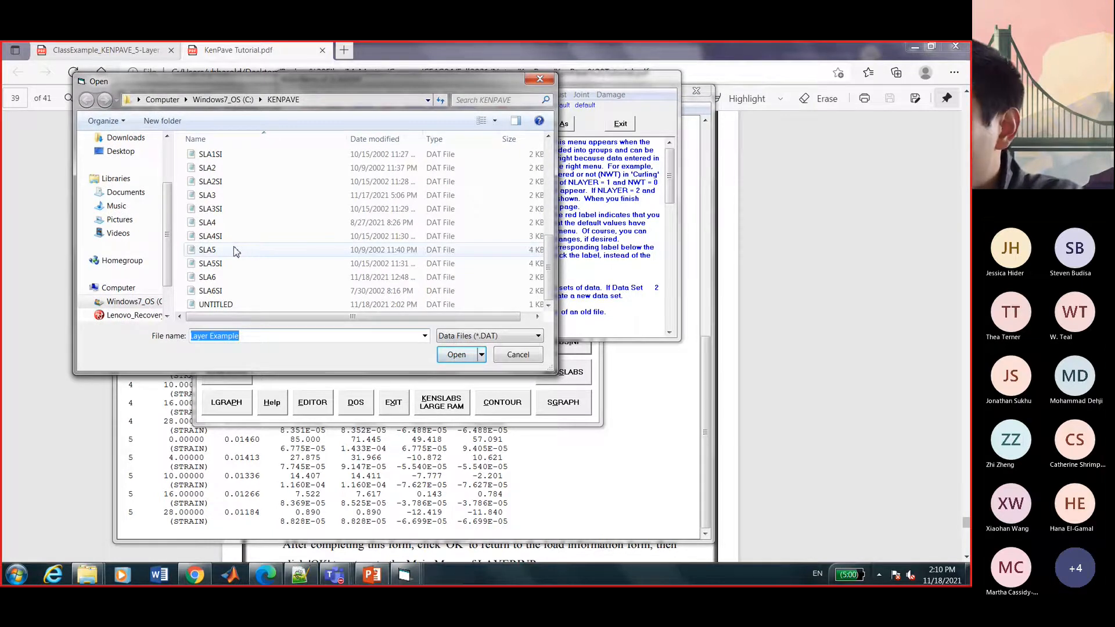
left_click(224, 276)
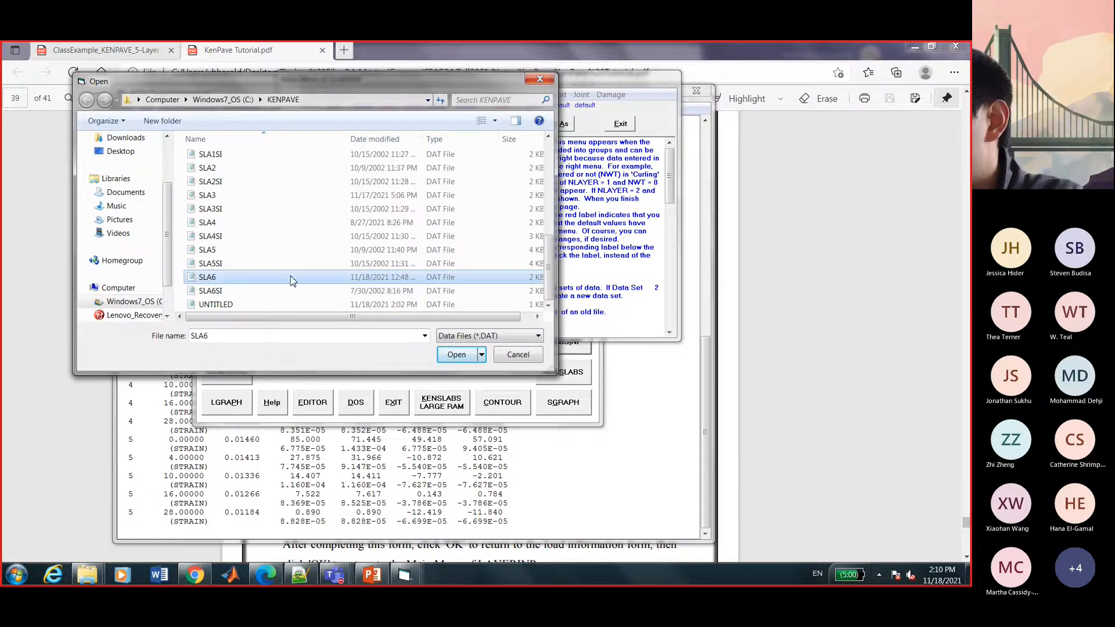
left_click(457, 355)
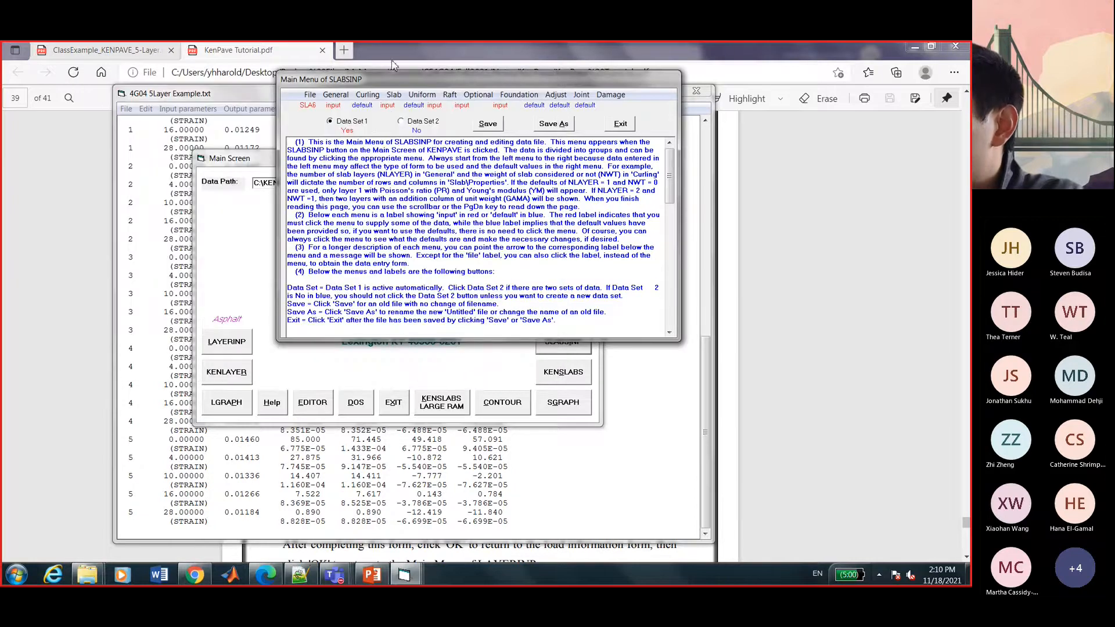
Open SLA6's General Information form titled 'EX 6 raft on solid foundation'.
left_click_drag(392, 77, 298, 79)
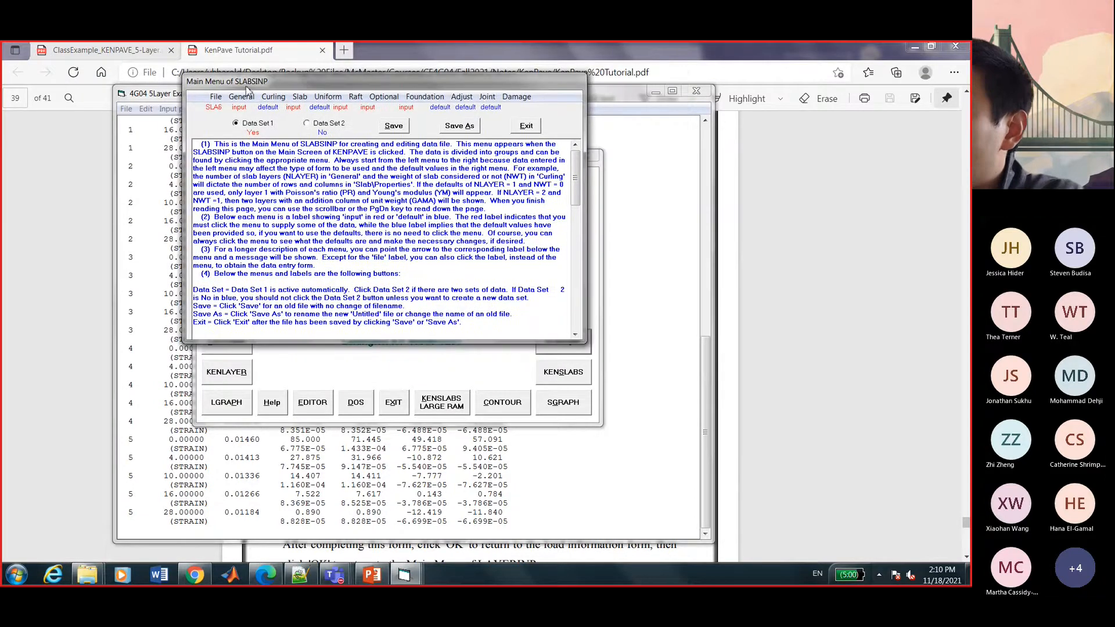
left_click(244, 99)
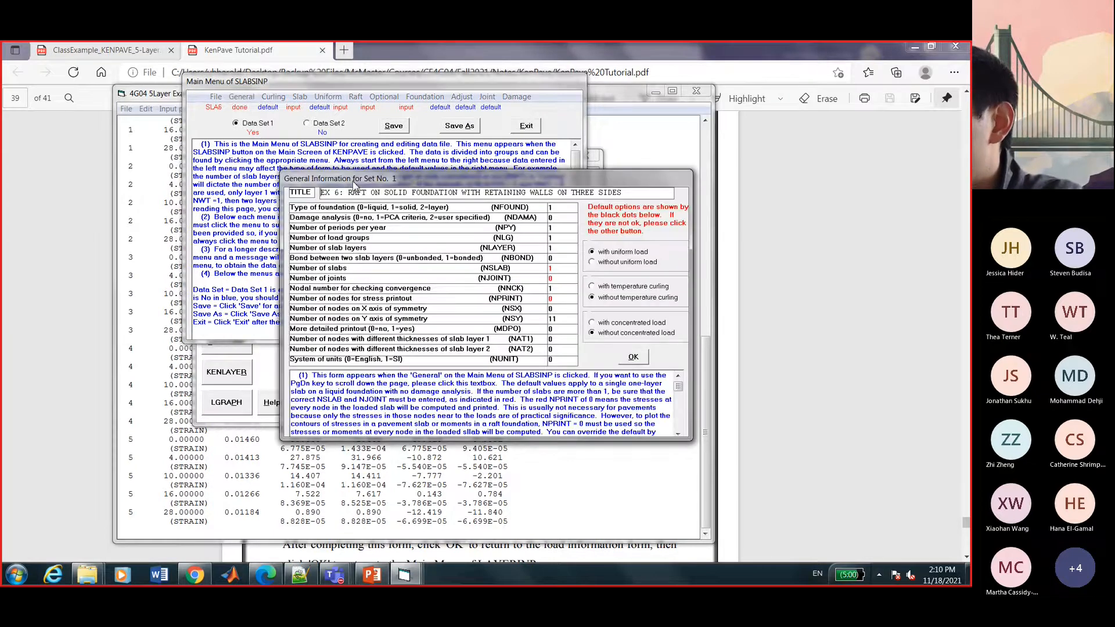
left_click_drag(303, 108, 627, 123)
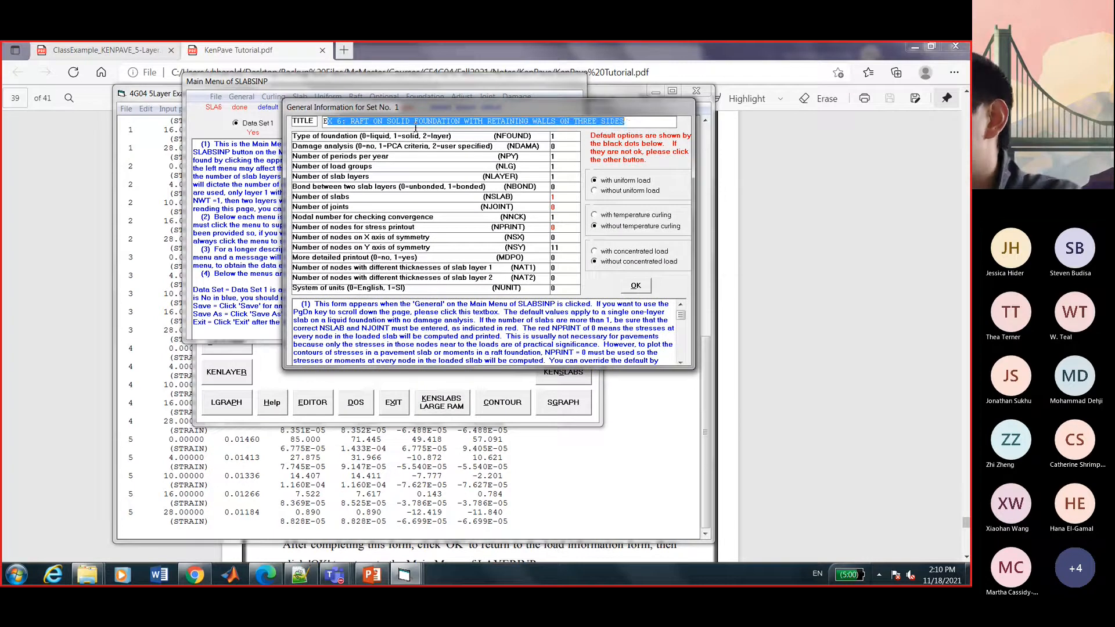
left_click(402, 124)
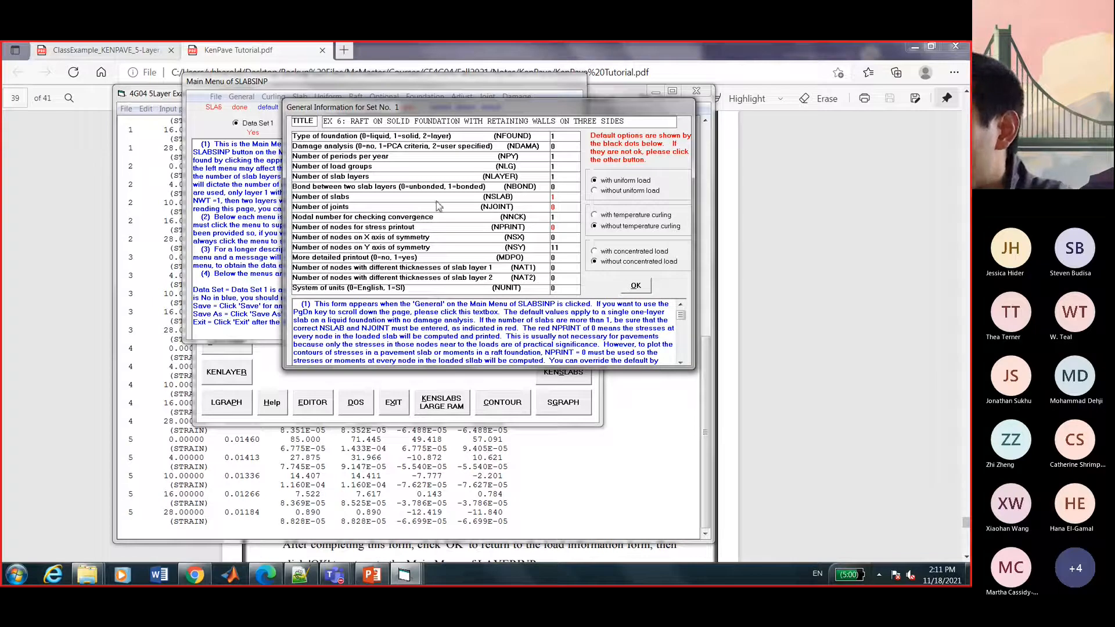
Find the NSLAB help entry stating at most 6 slabs can be specified.
left_click(556, 197)
key("BackSpace")
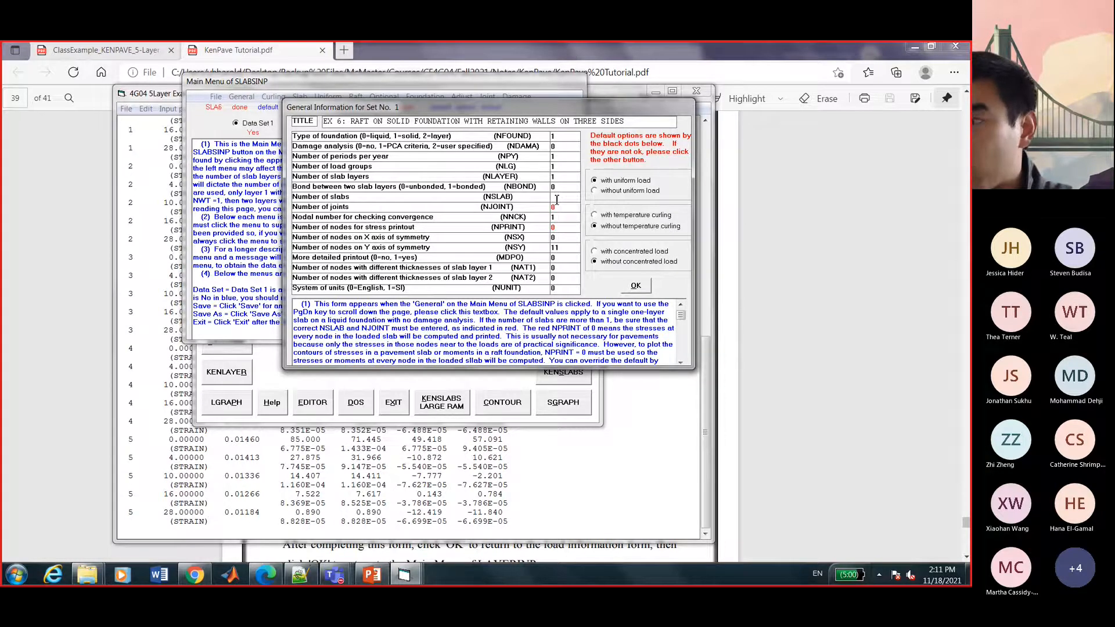
scroll(554, 324, "down", 2)
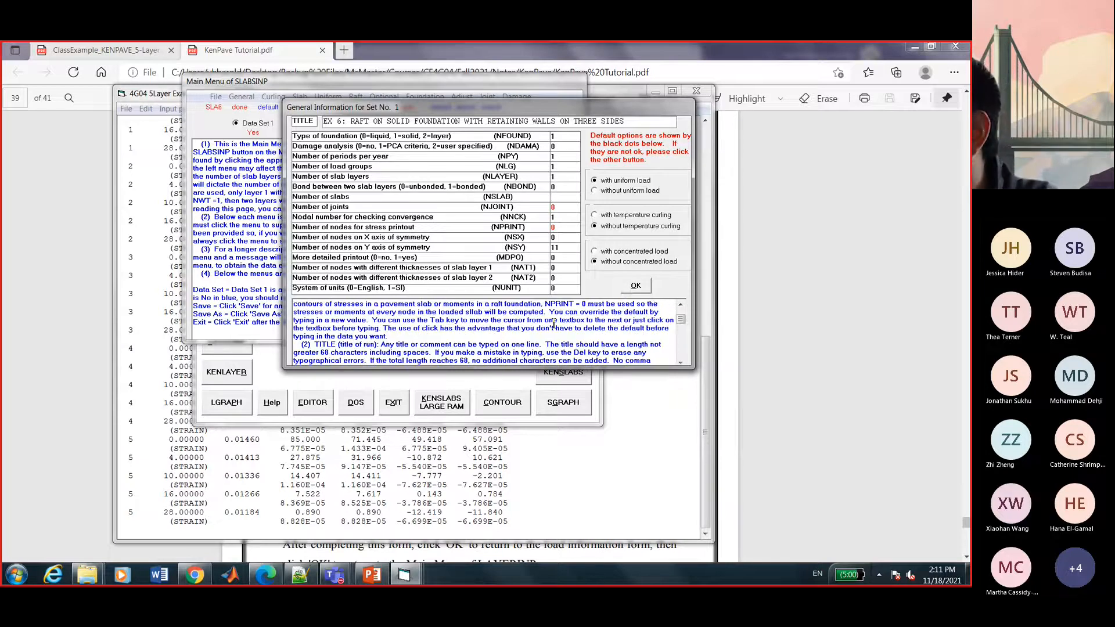
scroll(553, 324, "down", 2)
scroll(553, 323, "down", 3)
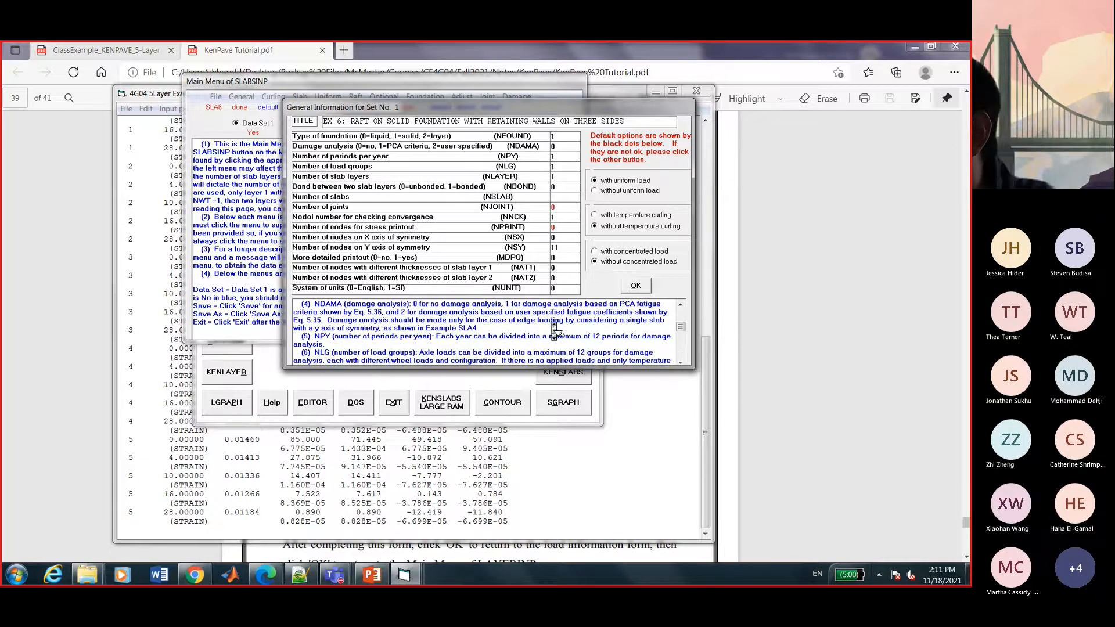
scroll(554, 330, "down", 2)
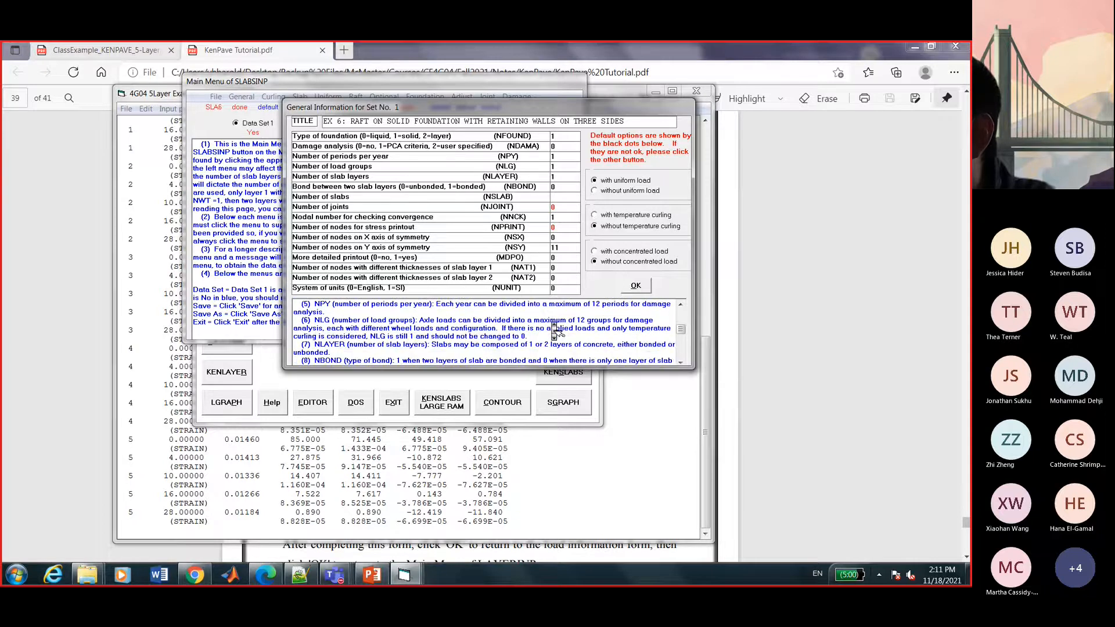
scroll(554, 330, "down", 2)
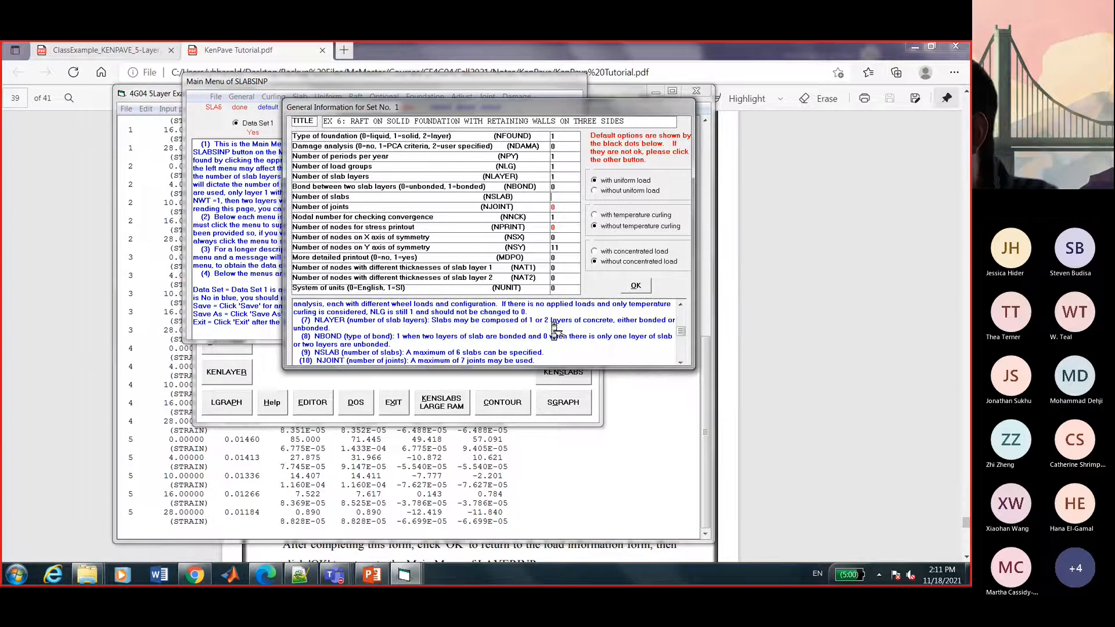
scroll(555, 331, "down", 1)
left_click_drag(406, 344, 546, 346)
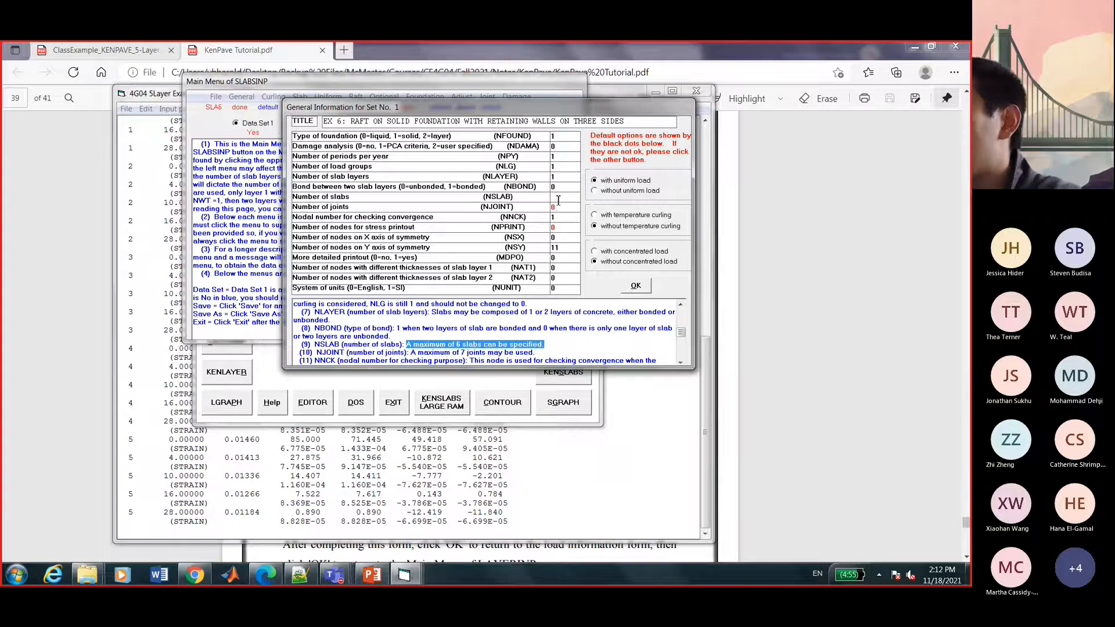
Keep 1 slab, set NSX to 0 and NSY to 11, and confirm the form.
left_click(558, 201)
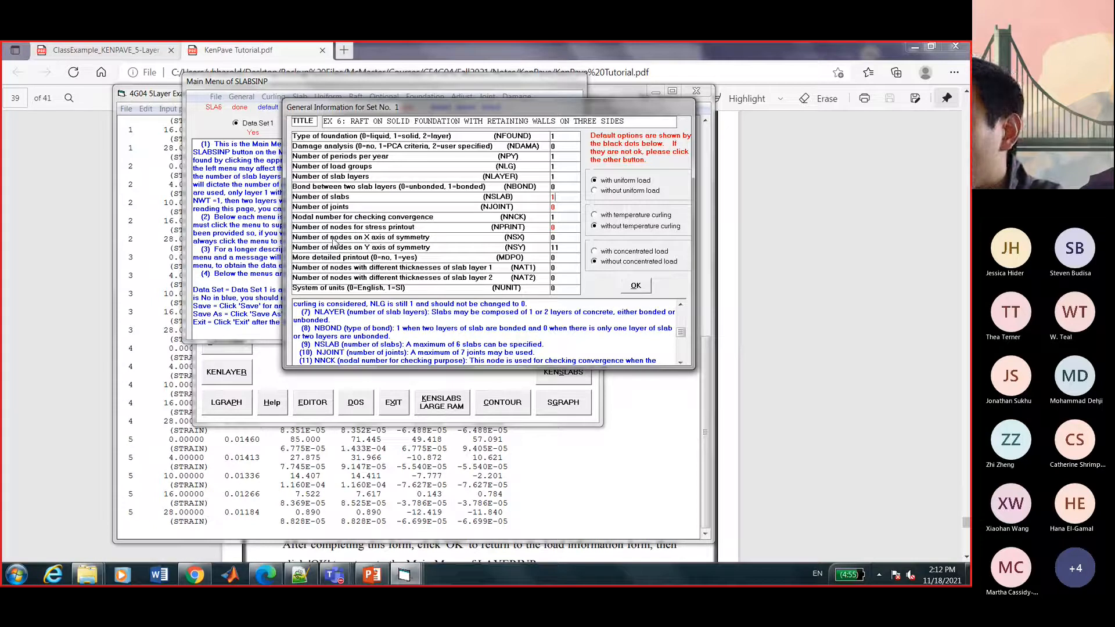
left_click(564, 241)
key("BackSpace")
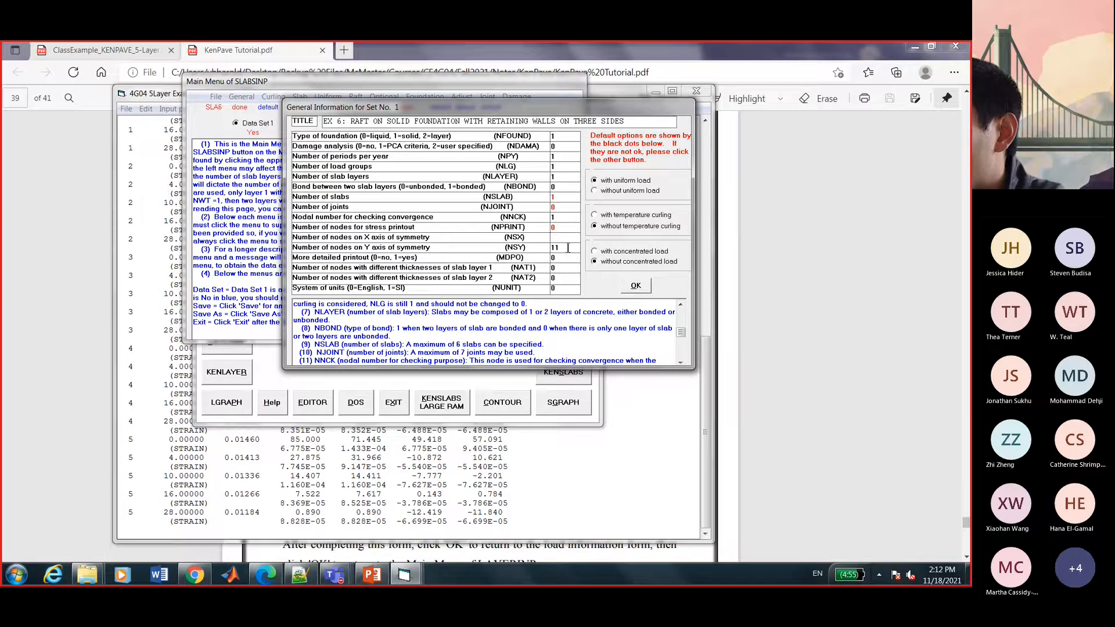
key("BackSpace")
left_click(567, 242)
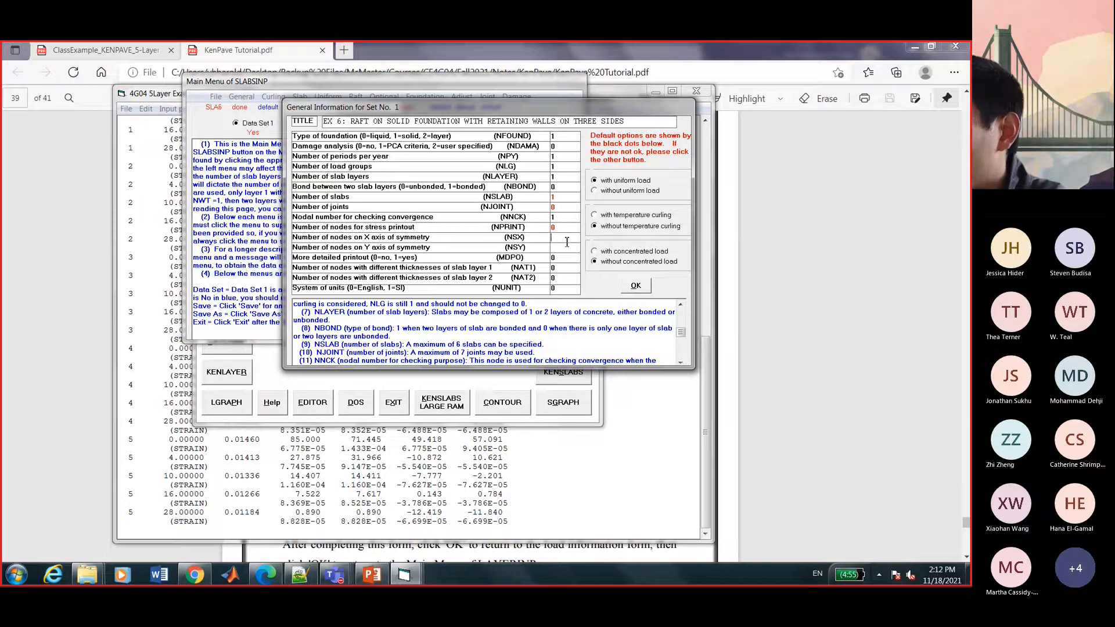
type("0")
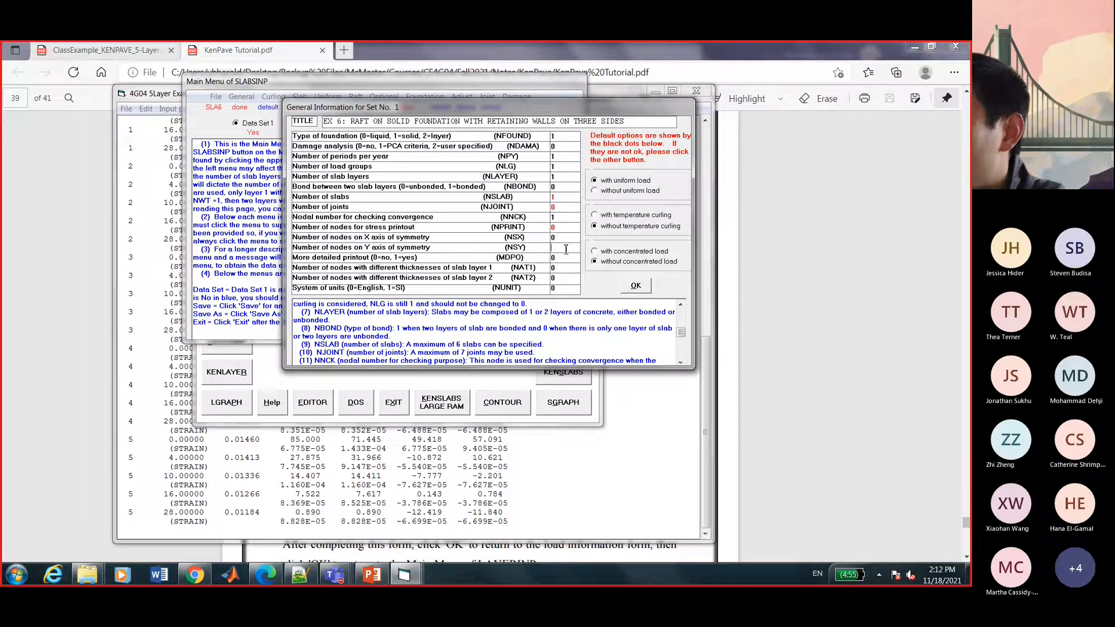
type("11")
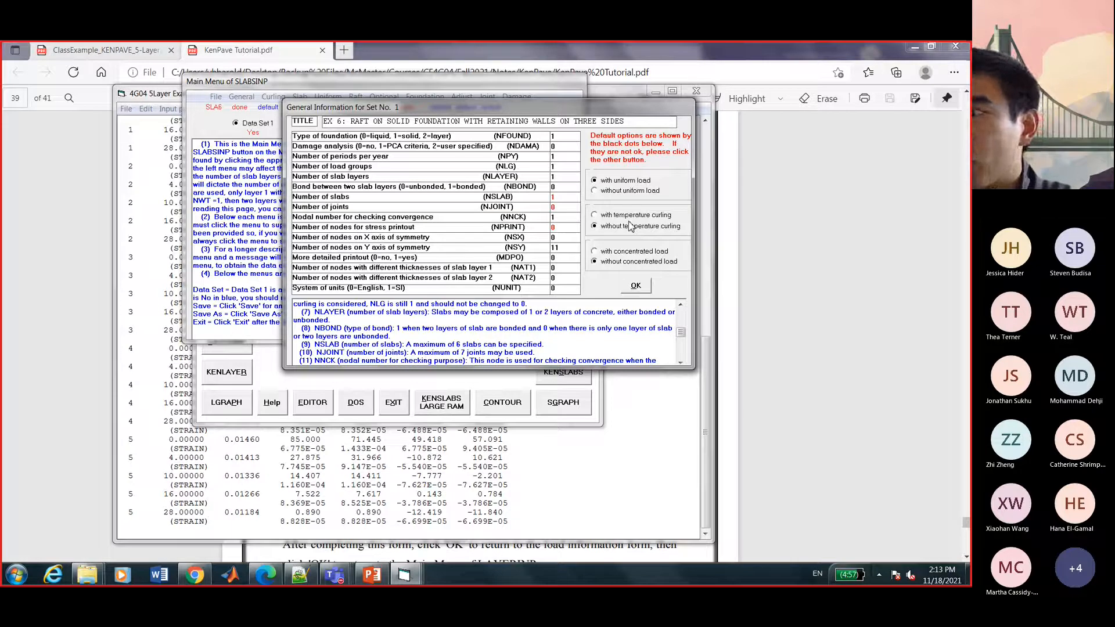
left_click(644, 290)
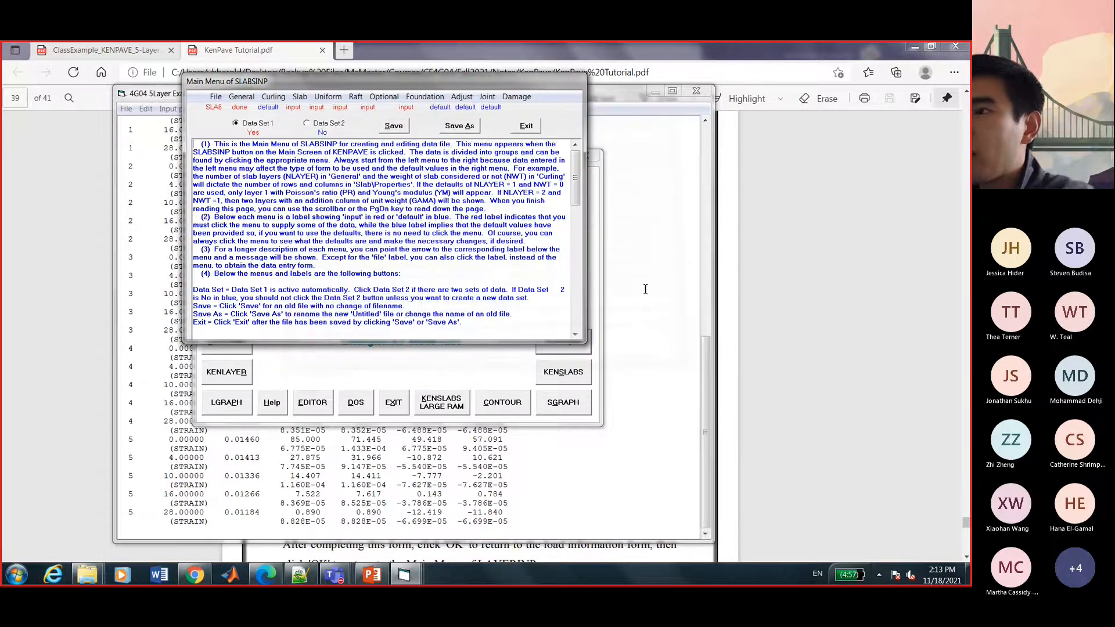
Confirm curling and contact defaults (0 temperature differential, 1 contact cycle), closing the CCleaner popup.
left_click(273, 97)
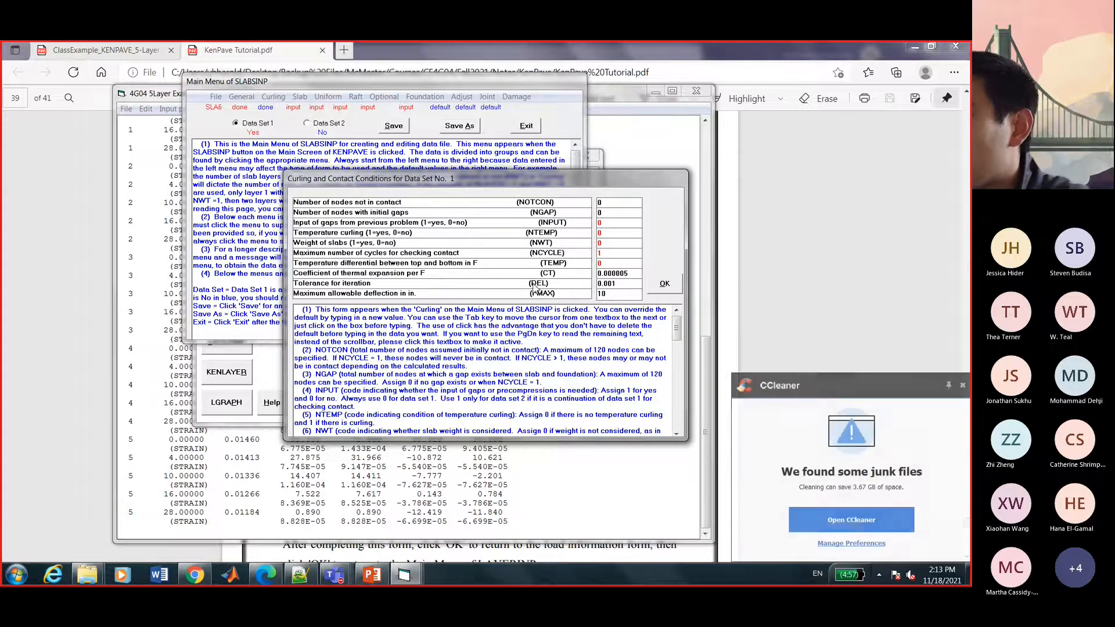
left_click(963, 387)
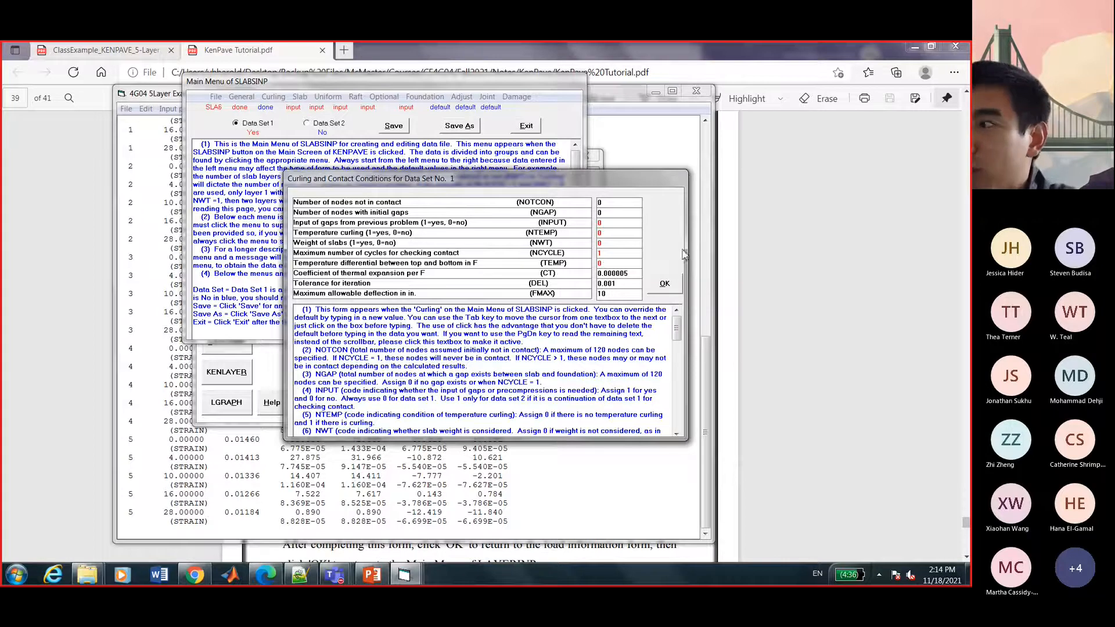
left_click(667, 284)
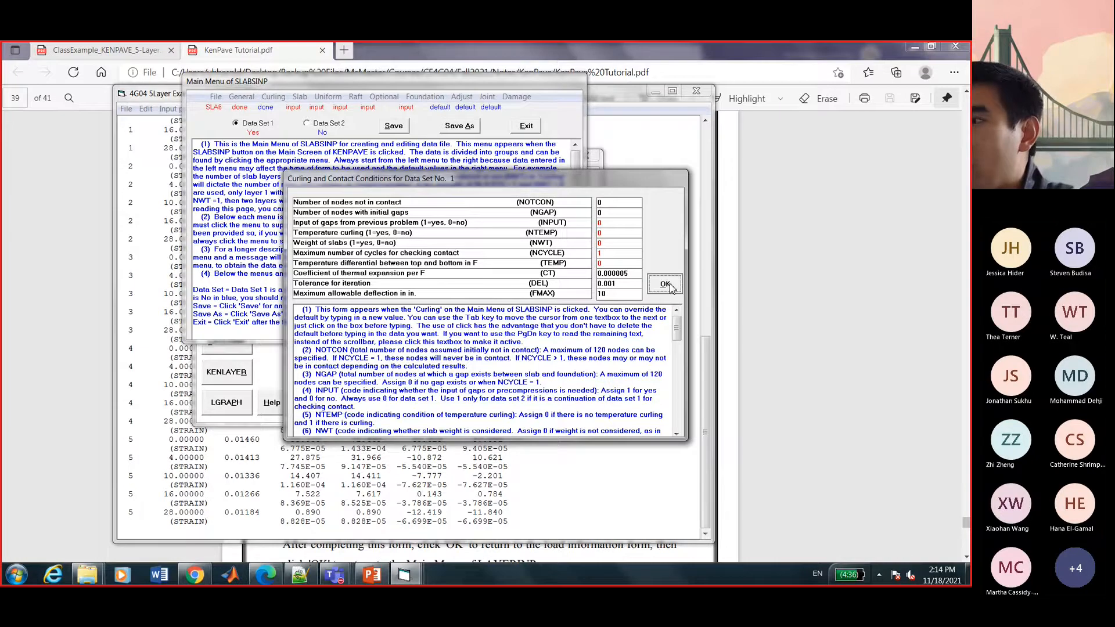
Review the slab arrangement of NX=11 and NY=10 nodes and its help text, then accept it.
left_click(299, 97)
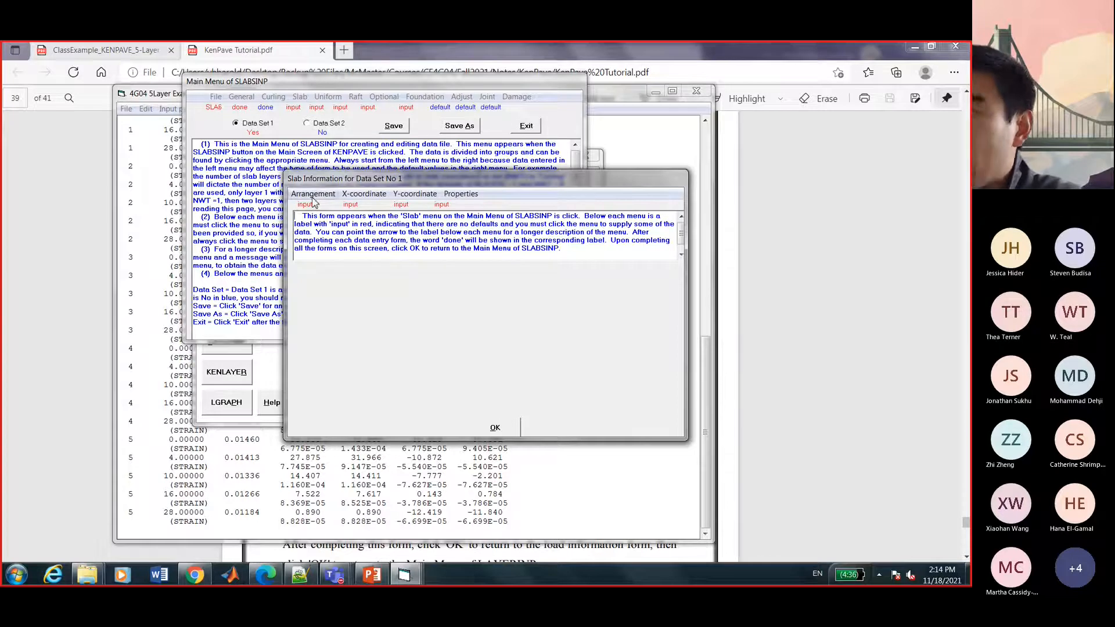
left_click(312, 195)
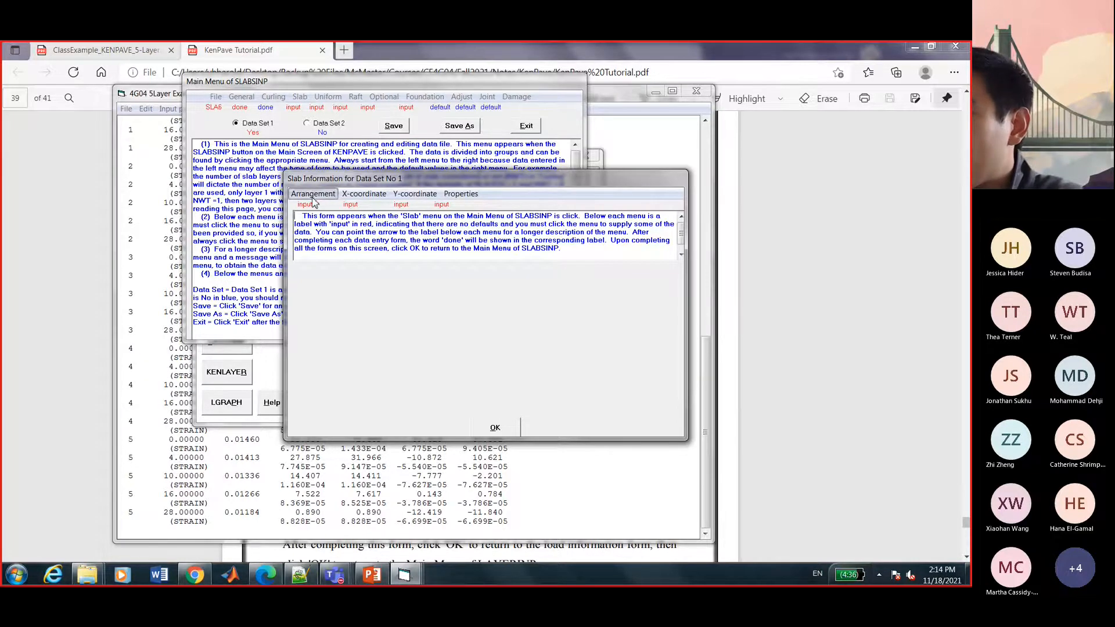
left_click_drag(398, 180, 344, 184)
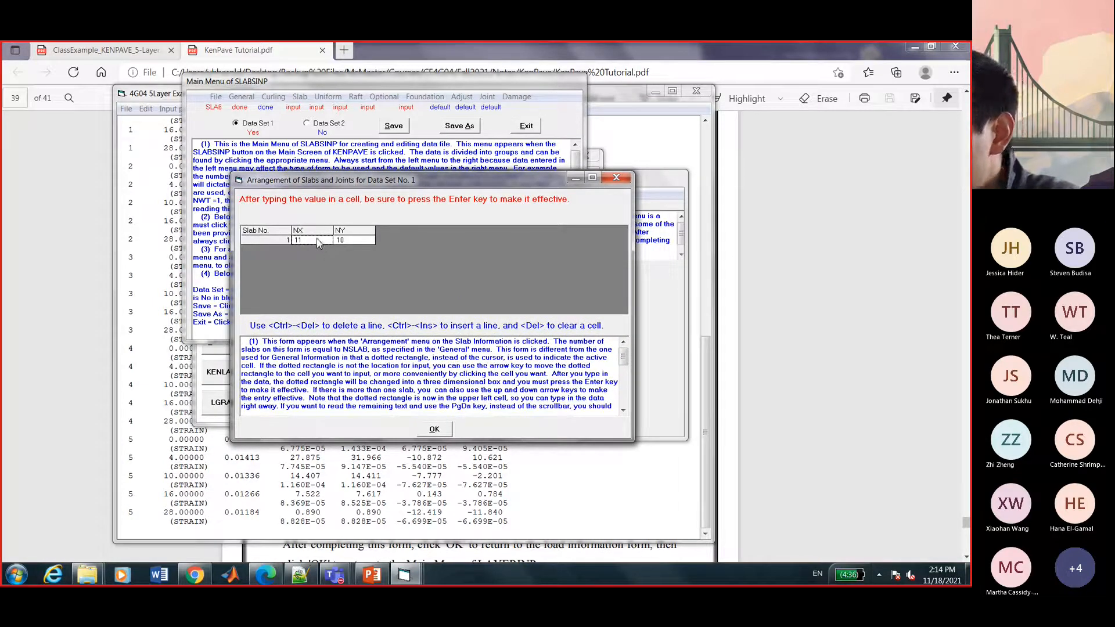
scroll(327, 363, "down", 3)
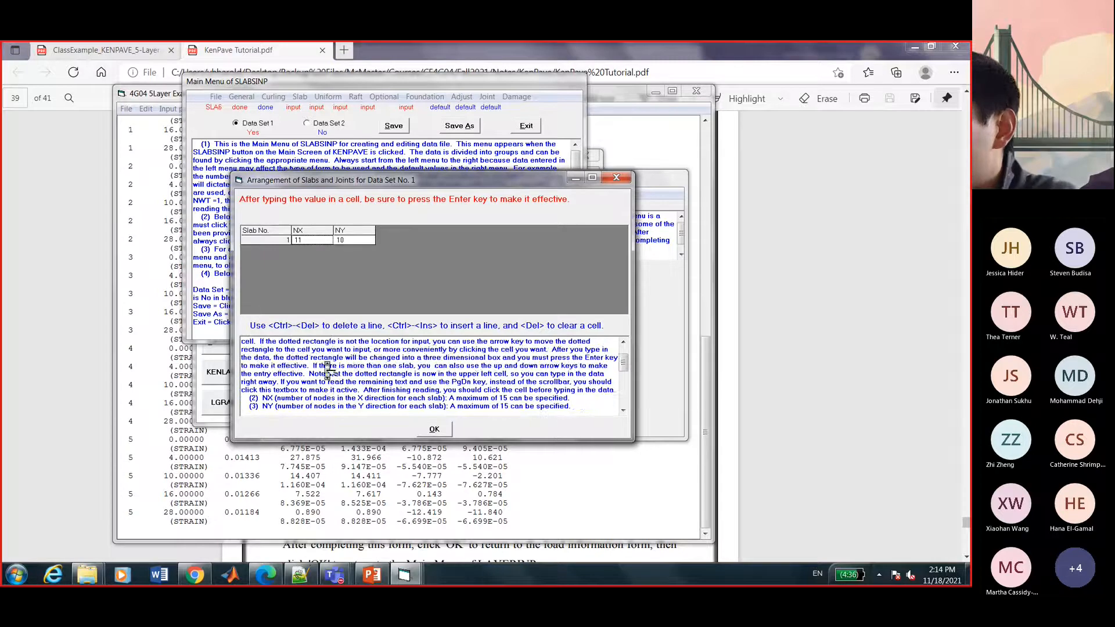
left_click_drag(327, 367, 398, 375)
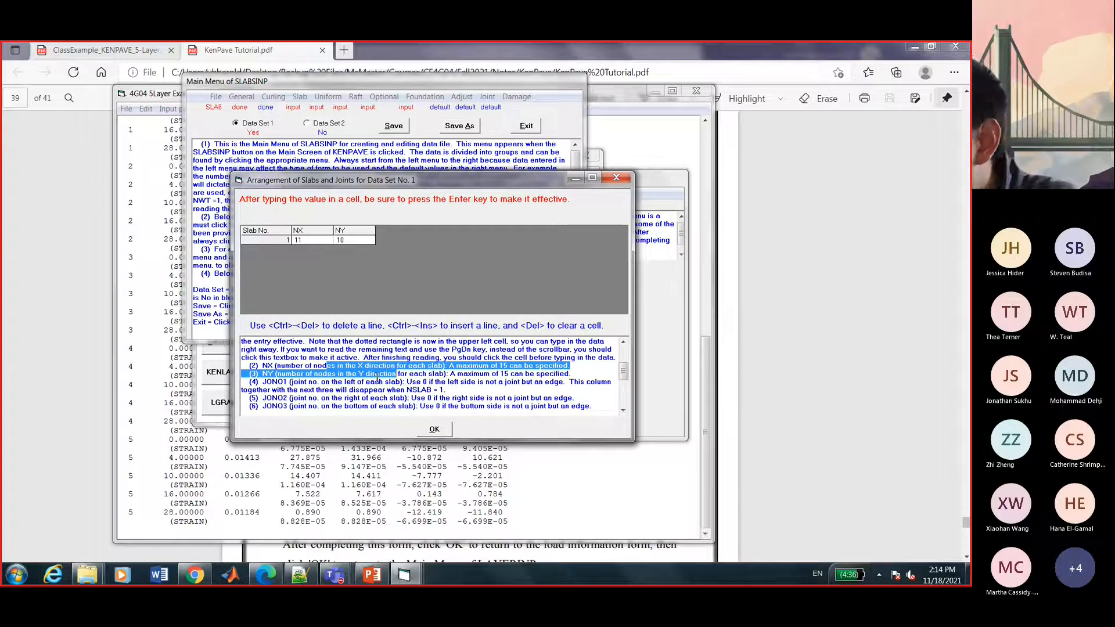
left_click(377, 377)
left_click(445, 430)
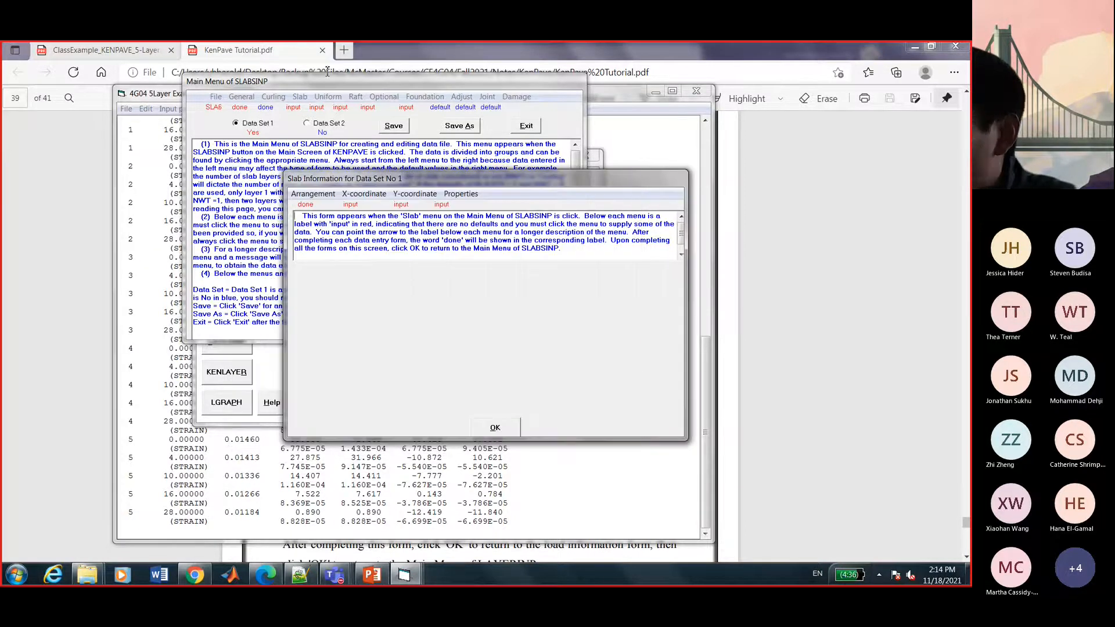
left_click(497, 430)
left_click(241, 97)
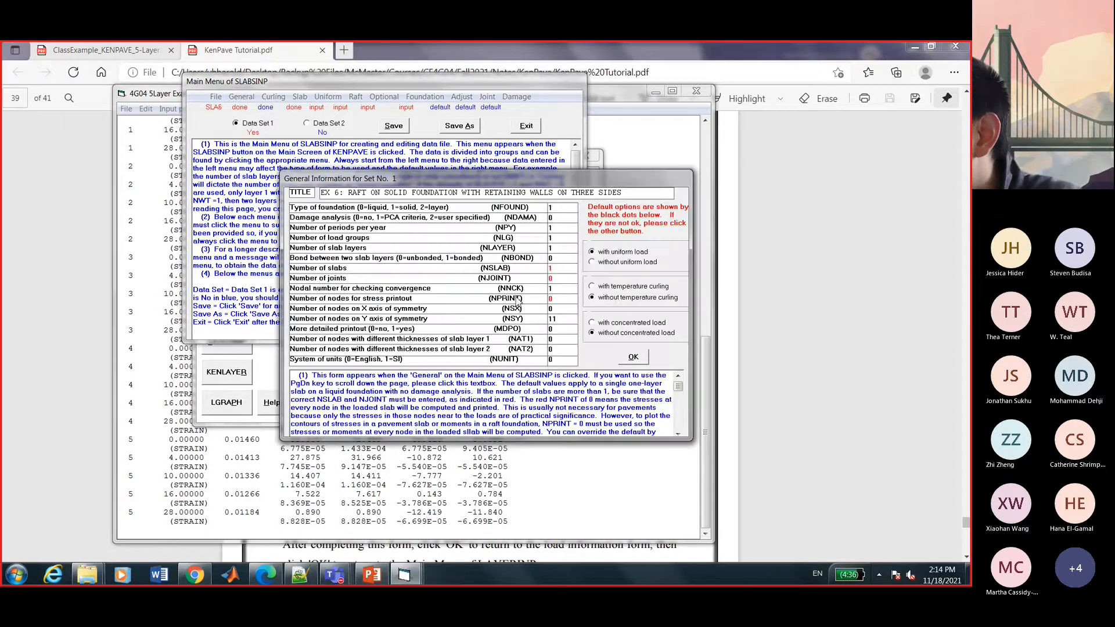
left_click(633, 358)
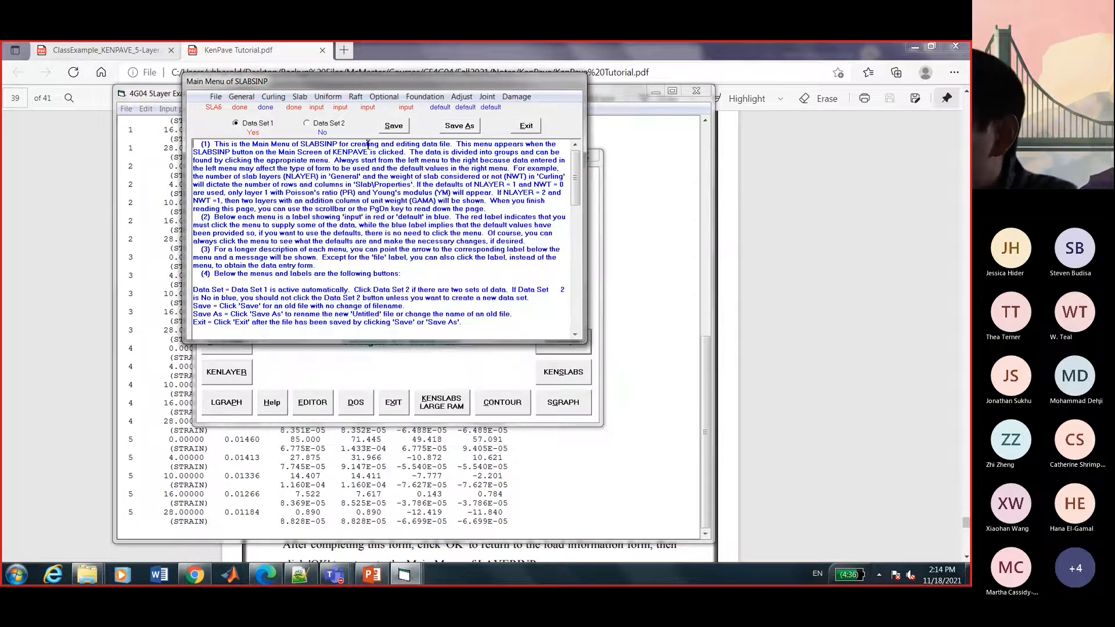
left_click(300, 97)
left_click(302, 192)
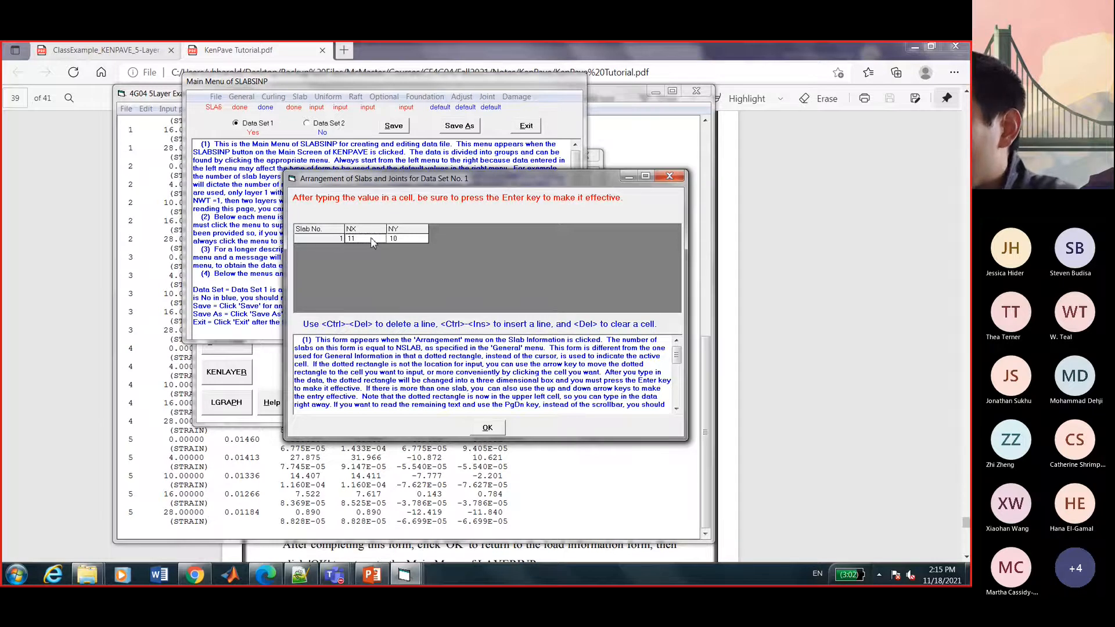
scroll(400, 367, "down", 2)
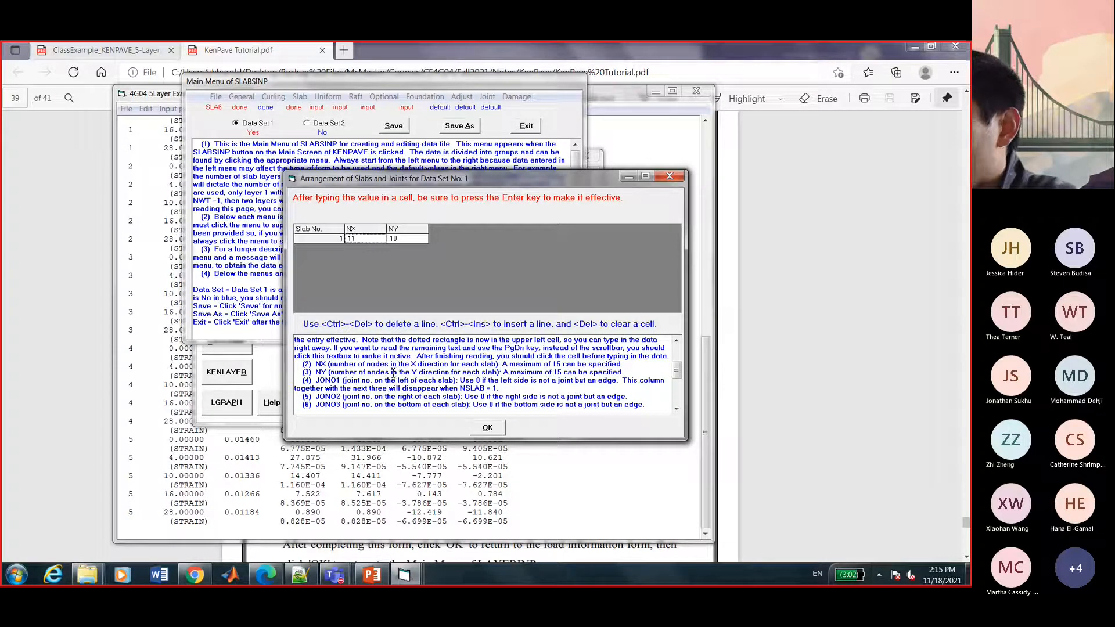
left_click_drag(399, 372, 453, 372)
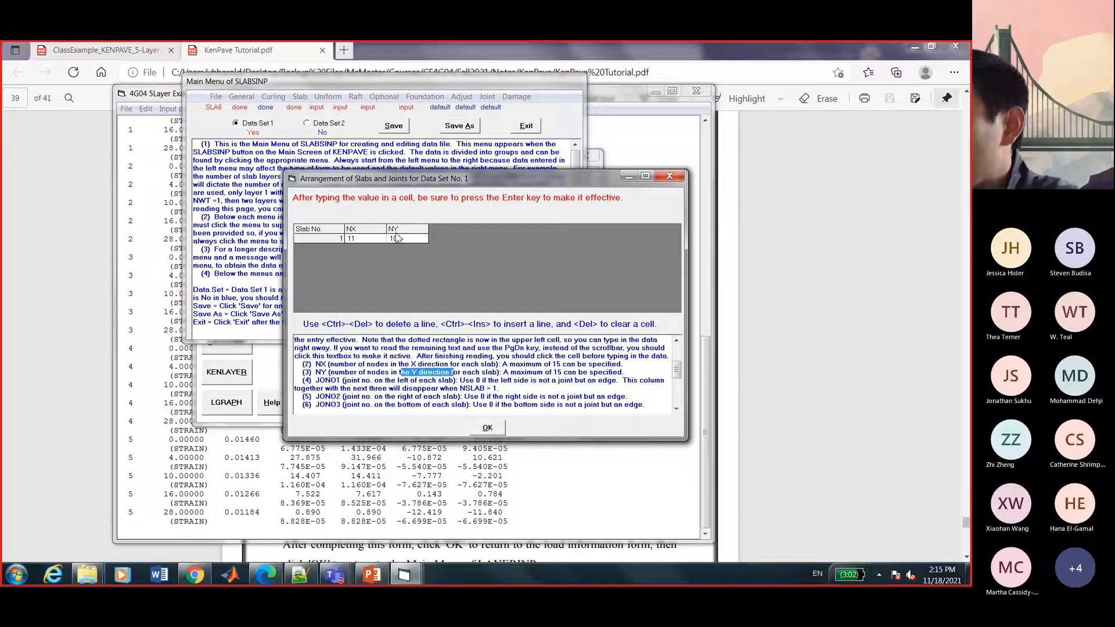
left_click(491, 428)
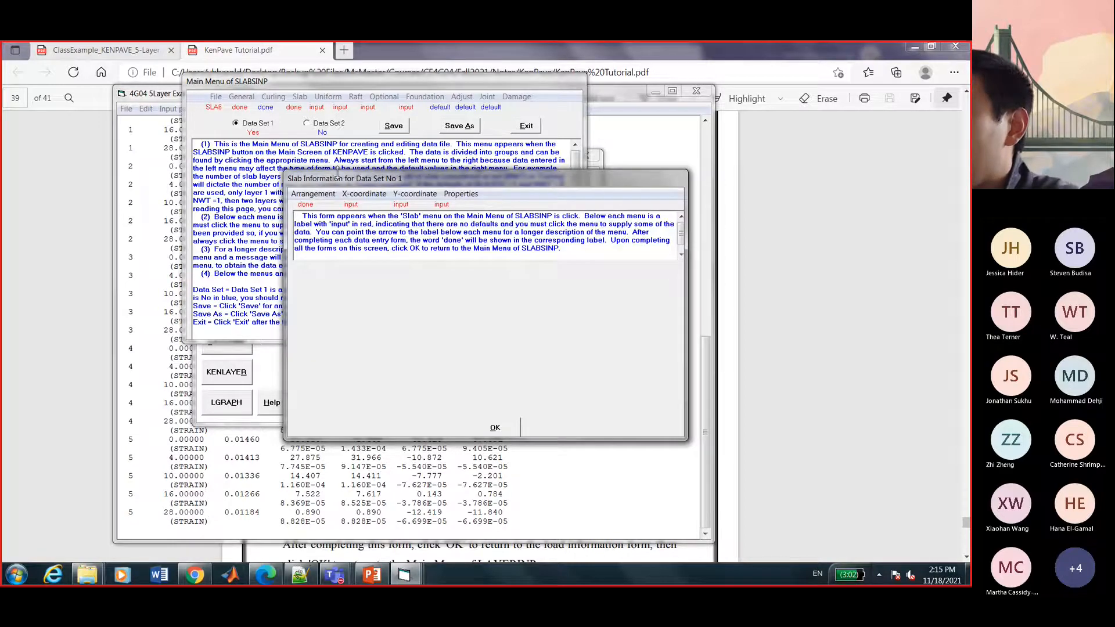
Enter Slab 1's eleven X grid coordinates, 0 to 600 in. in 60-in. steps, and accept them.
left_click(362, 194)
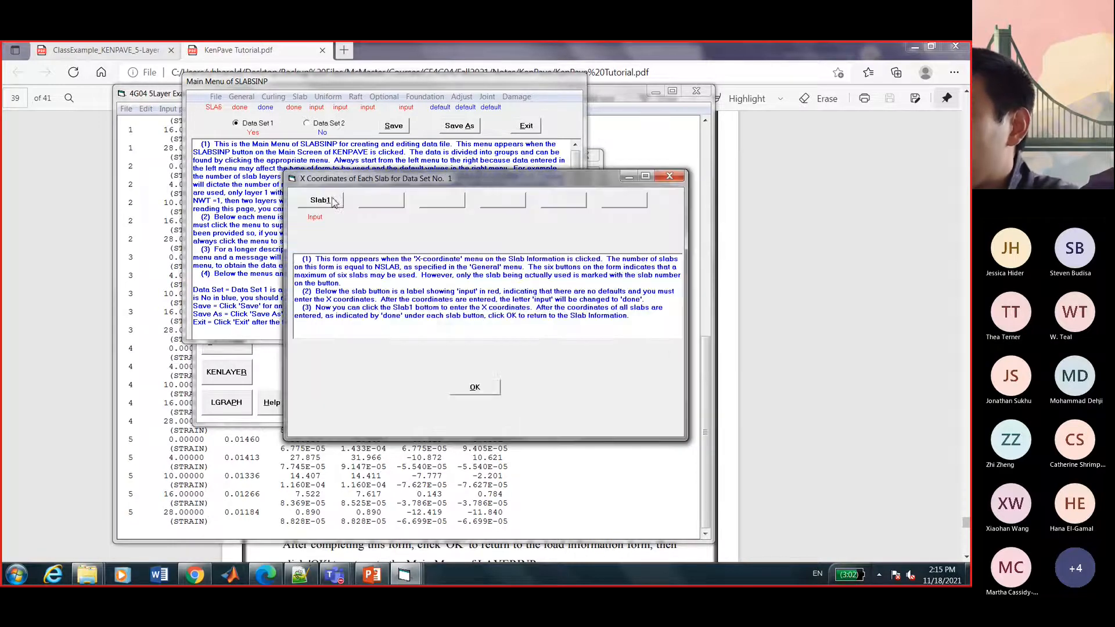
left_click_drag(356, 183, 485, 235)
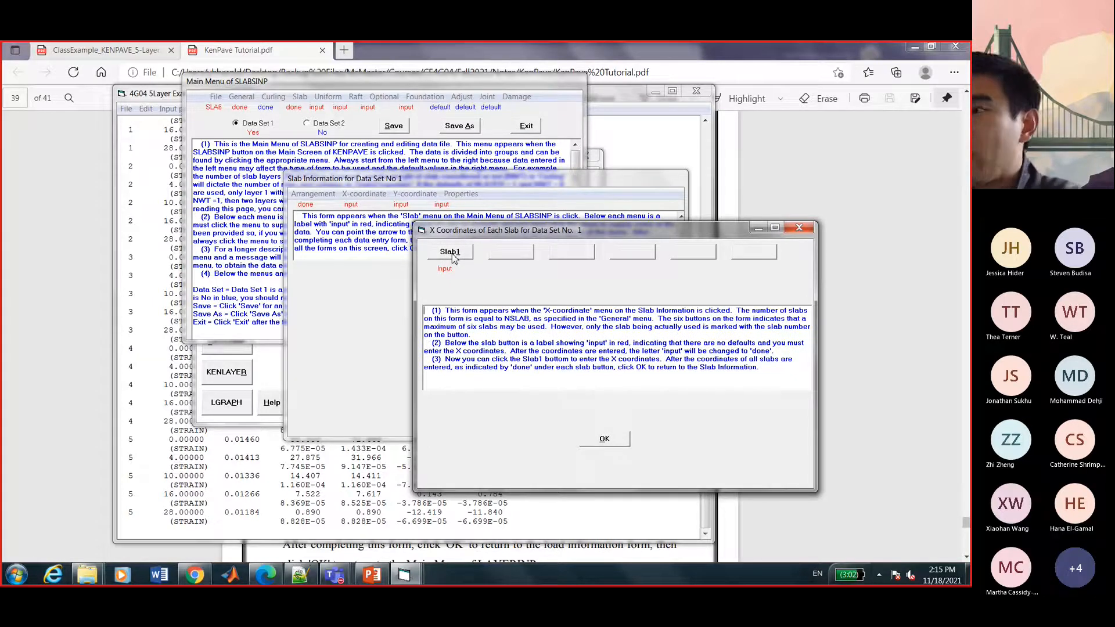
left_click_drag(471, 234, 399, 157)
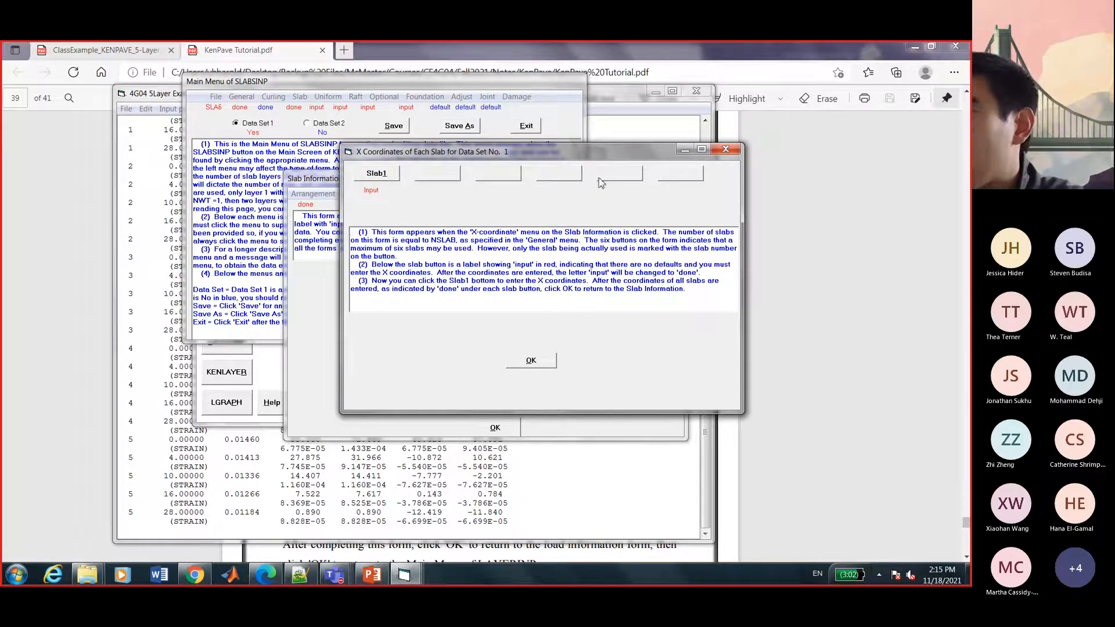
left_click(375, 175)
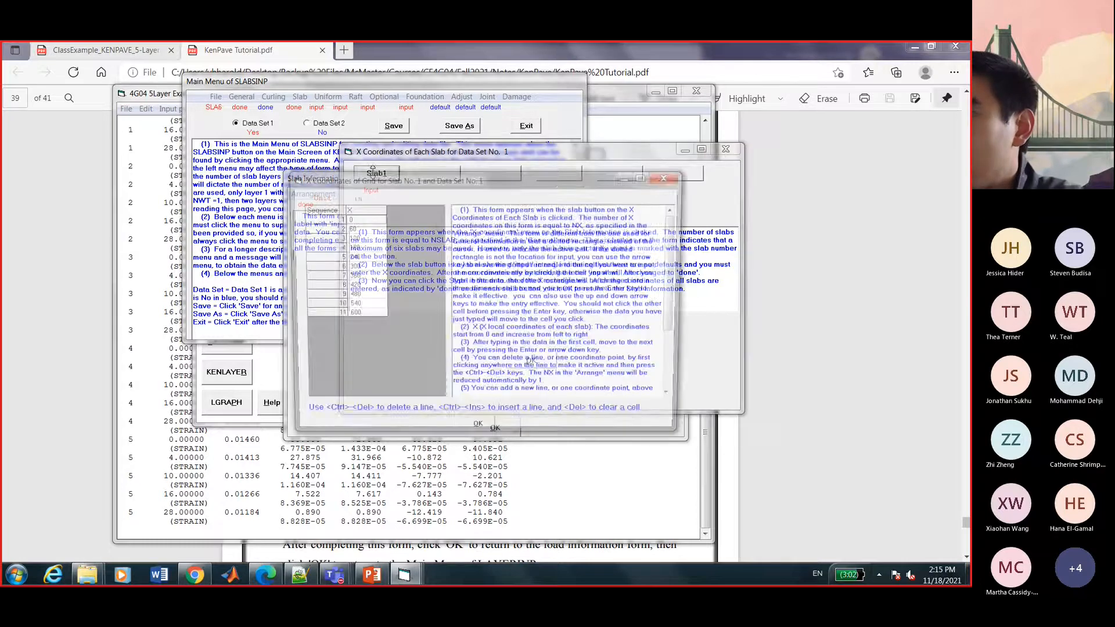
left_click_drag(383, 182, 521, 156)
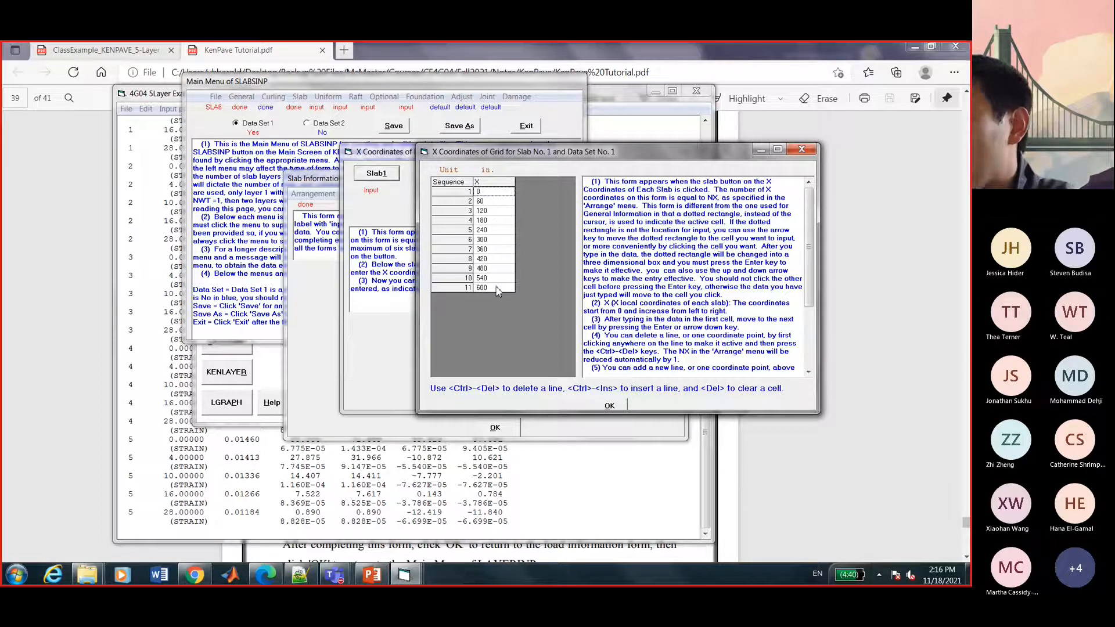
left_click(609, 405)
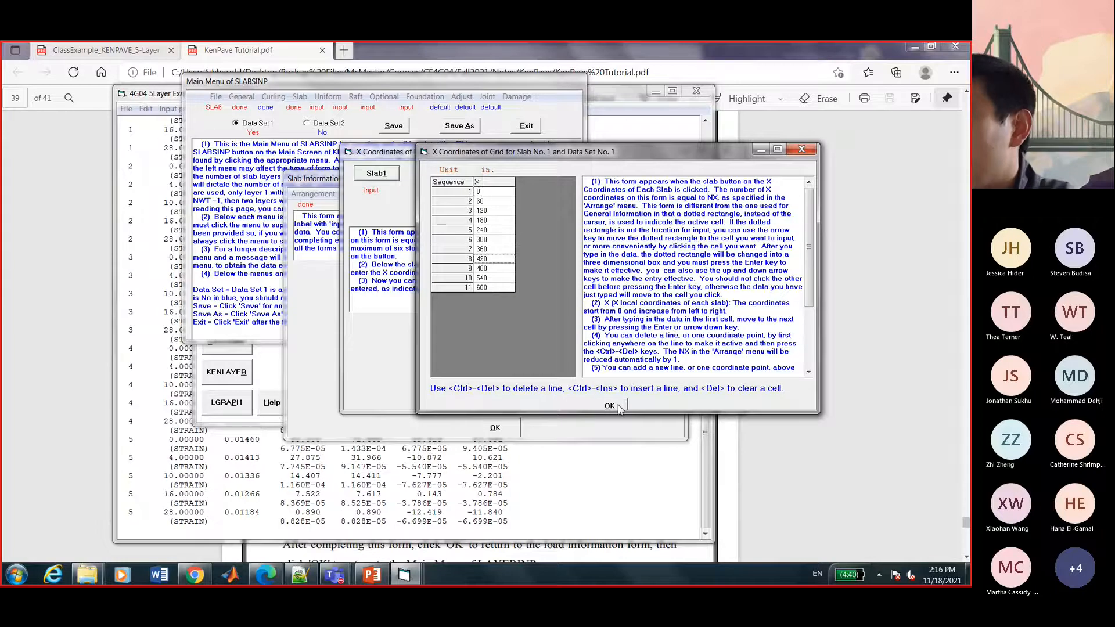
left_click(531, 360)
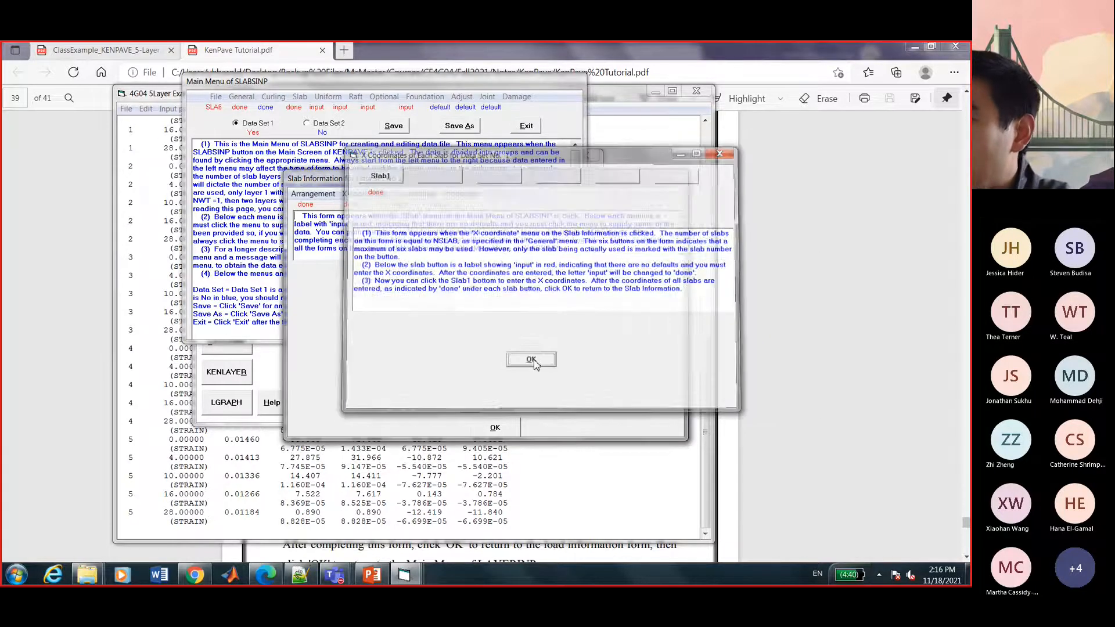
Enter Slab 1's ten Y grid coordinates from 0 to 460 in. and accept them.
left_click(414, 194)
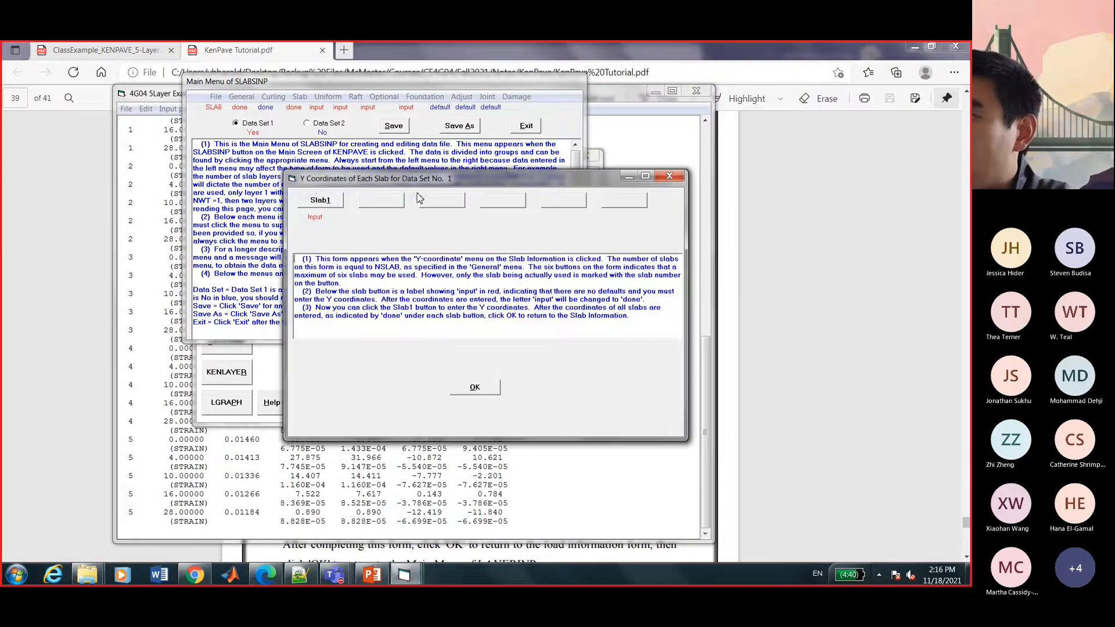
left_click(313, 201)
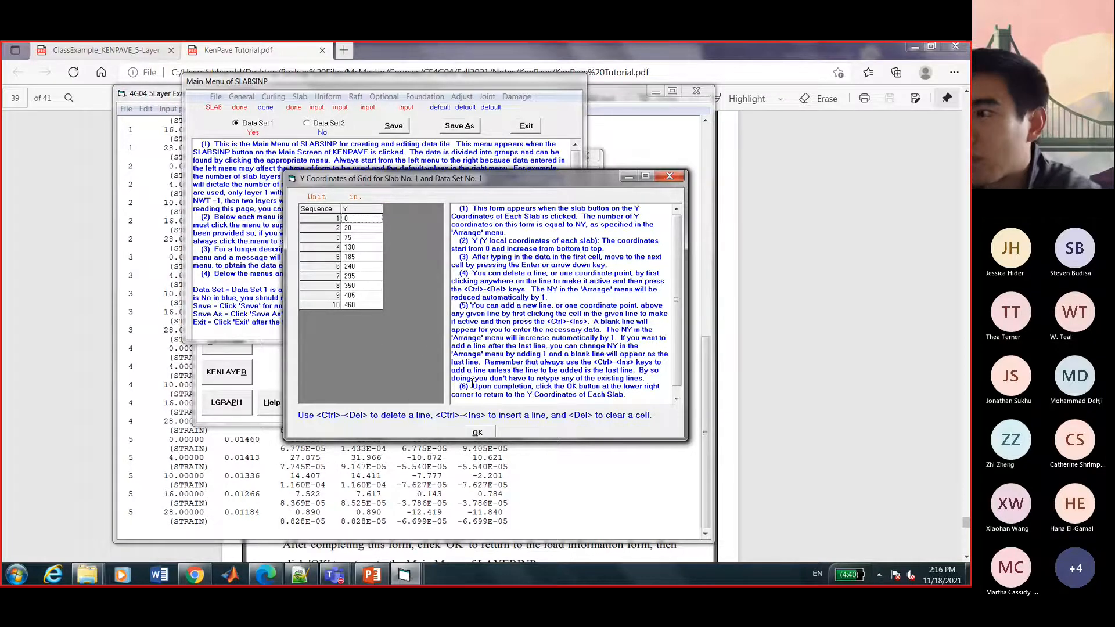
left_click(477, 433)
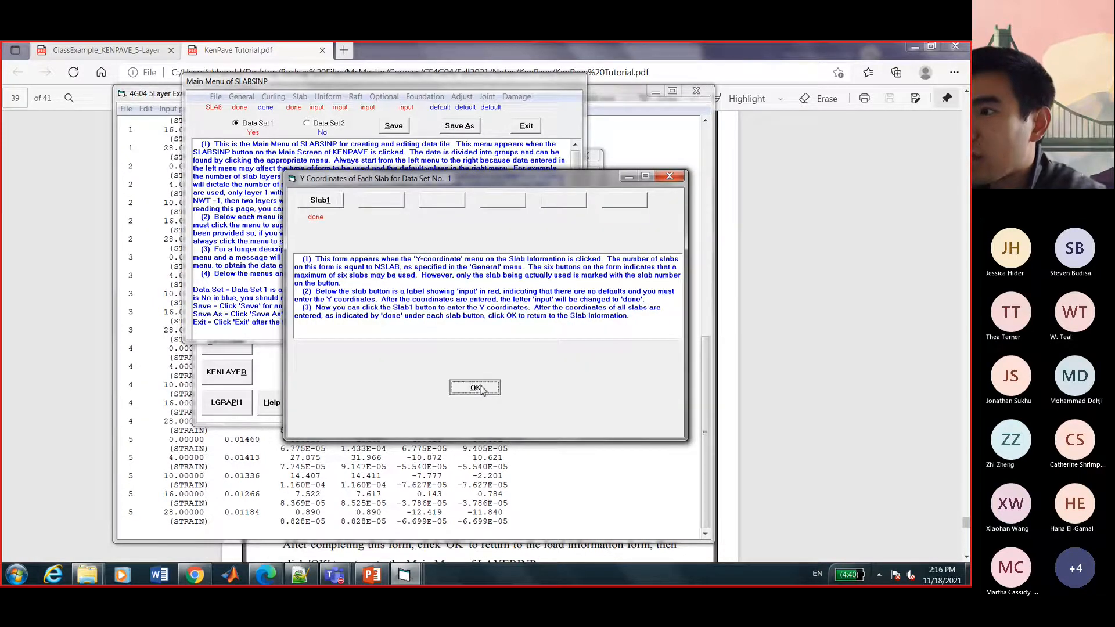
left_click(476, 388)
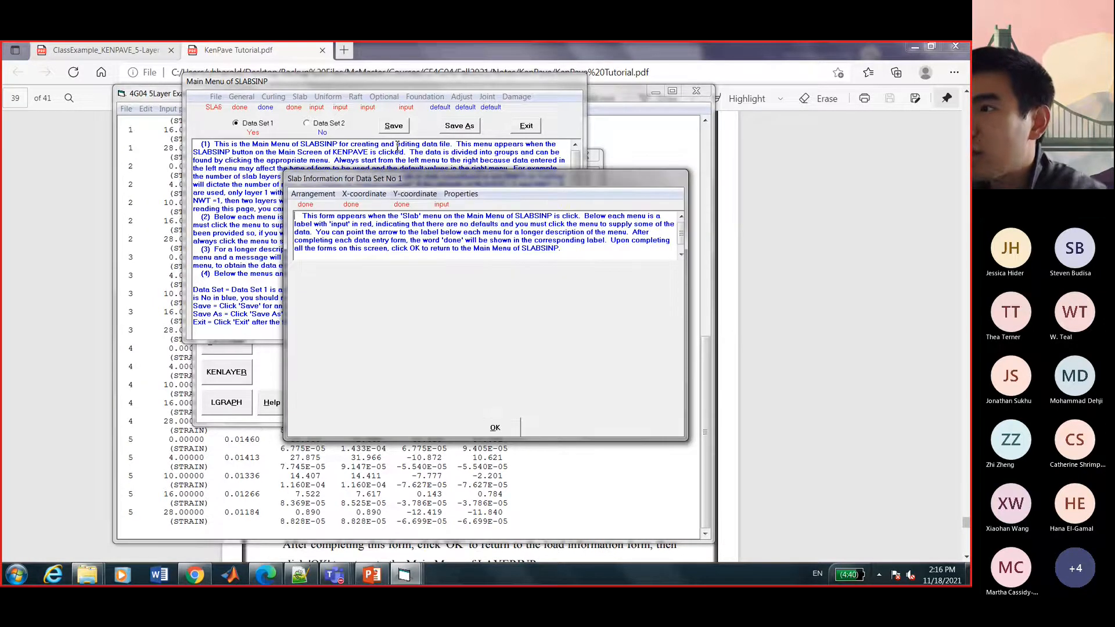
Accept slab thickness 20 in., Poisson's ratio 0.15 and modulus 4,000,000 psi, then close Slab Information.
left_click(469, 196)
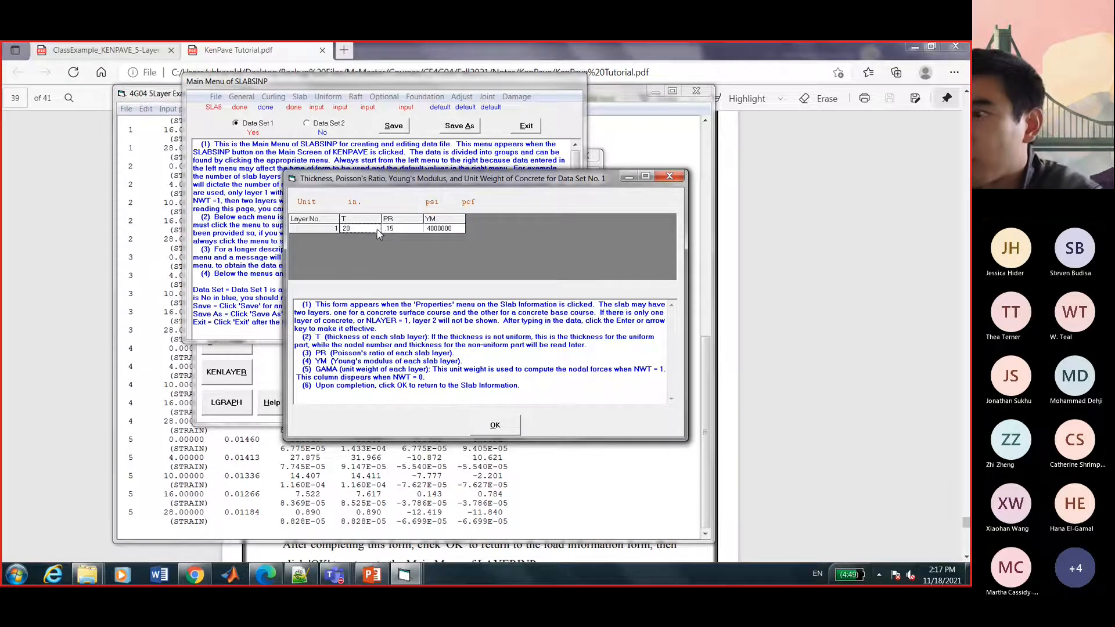
left_click(401, 229)
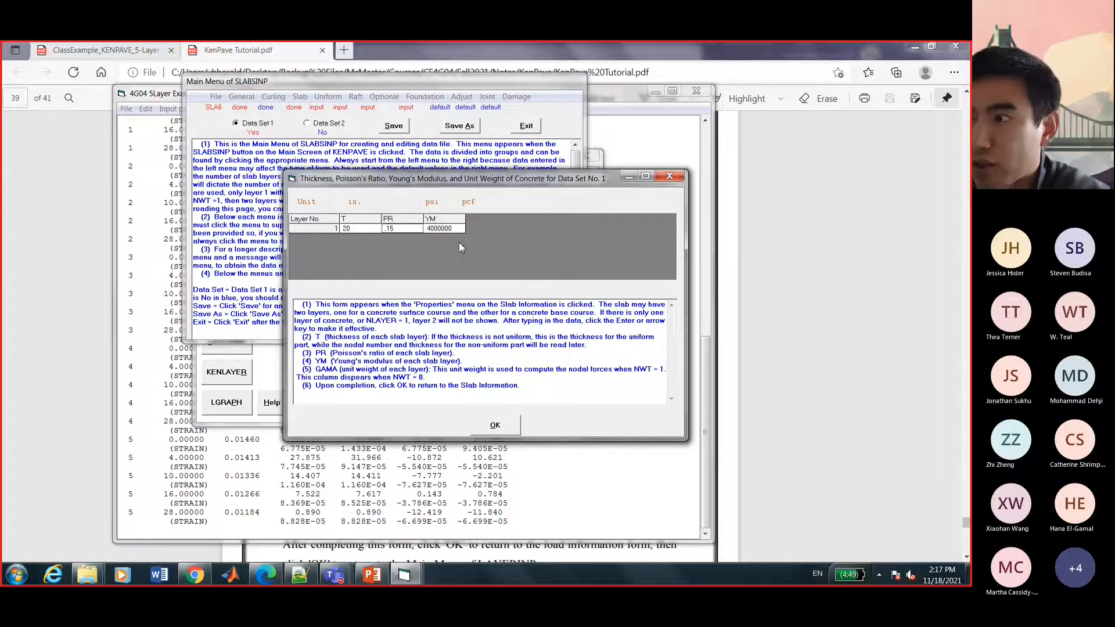
left_click(496, 426)
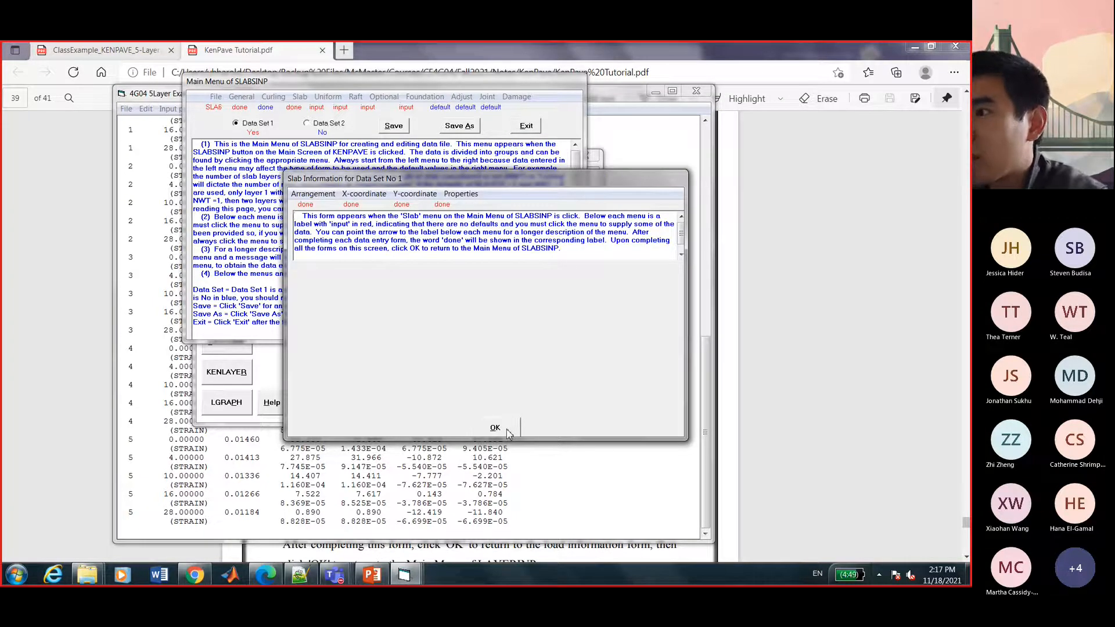
left_click(507, 434)
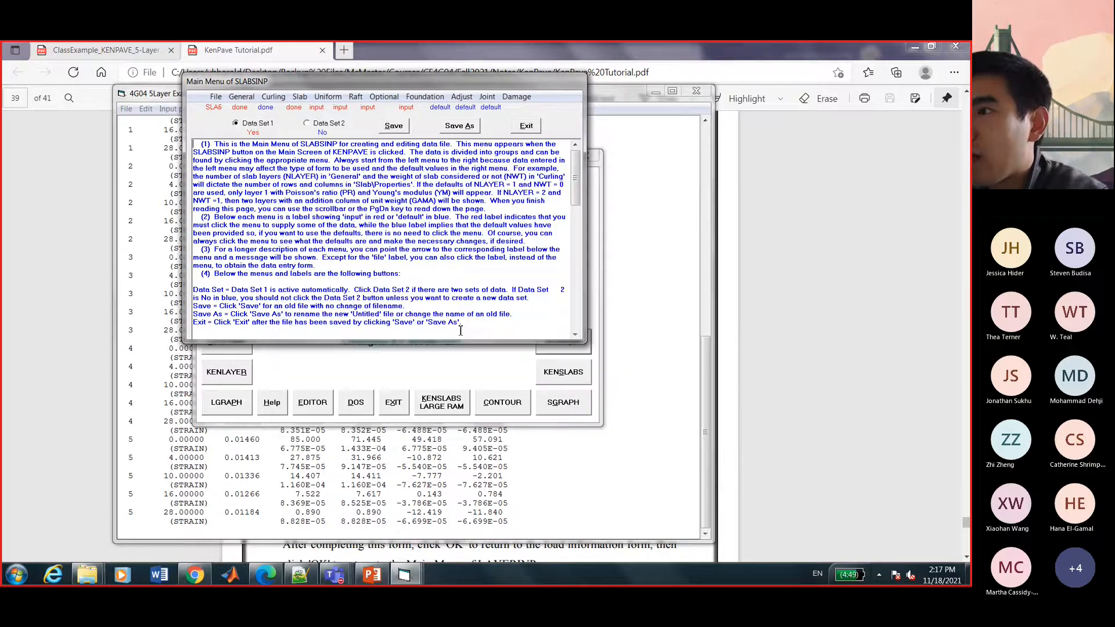
Set NUDL to 2 and enter two 125 psi loaded areas spanning x 0–600 and 590–600 in.
left_click(339, 111)
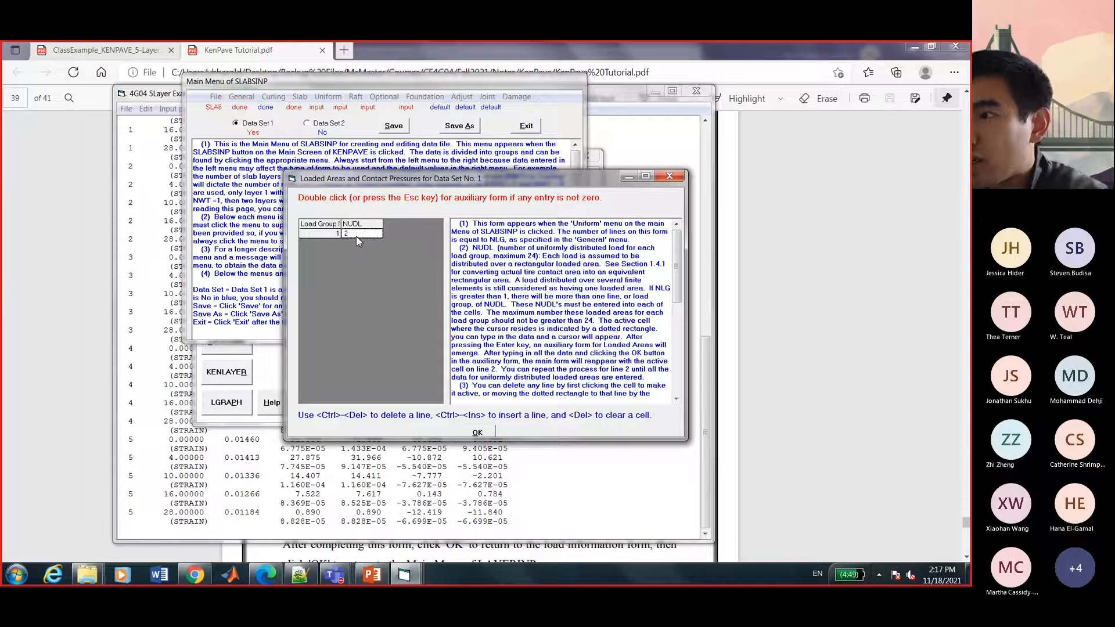
left_click(358, 235)
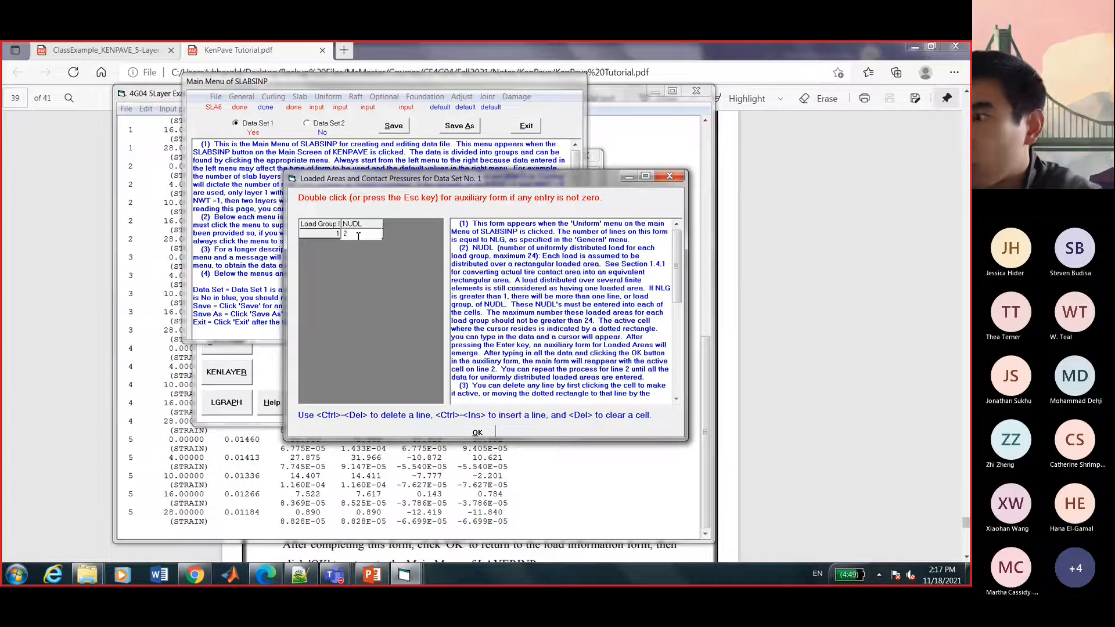
key("Return")
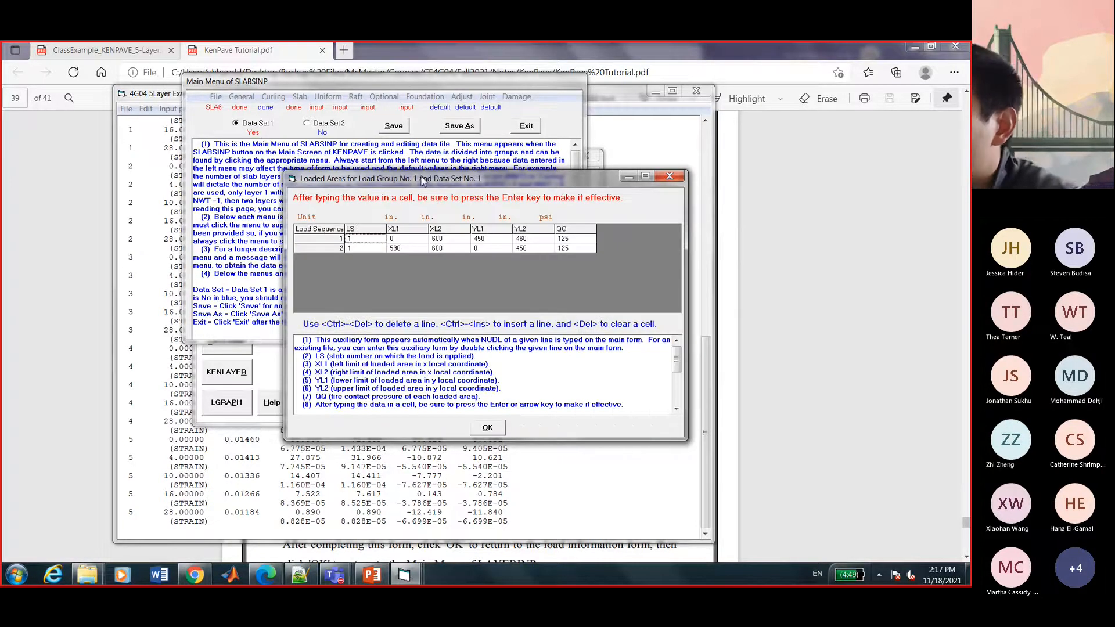
left_click_drag(421, 174, 272, 106)
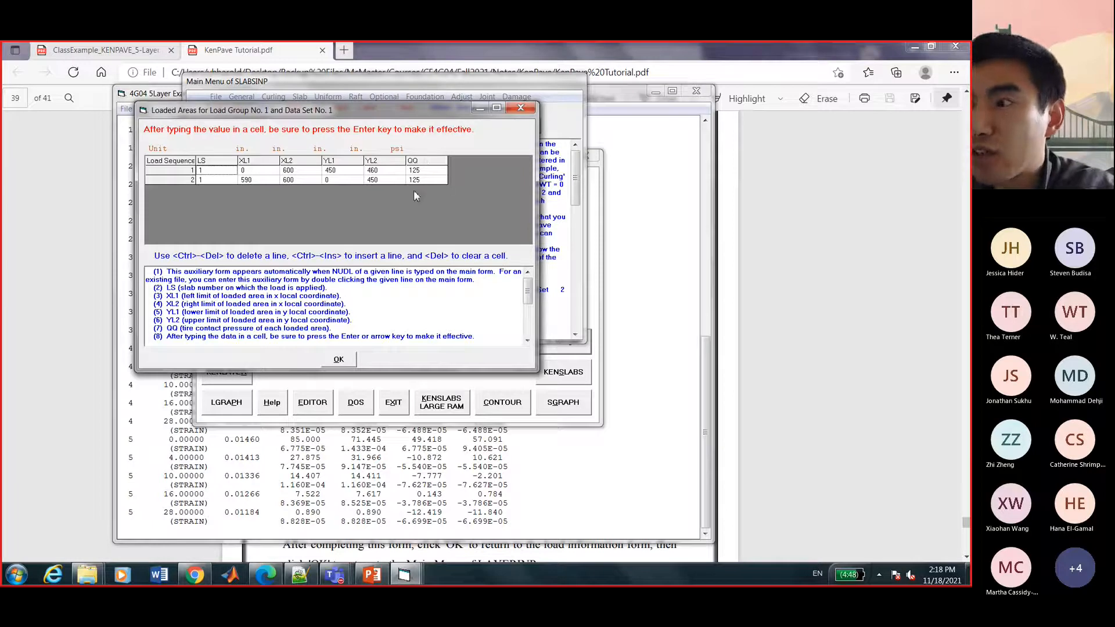
left_click(340, 360)
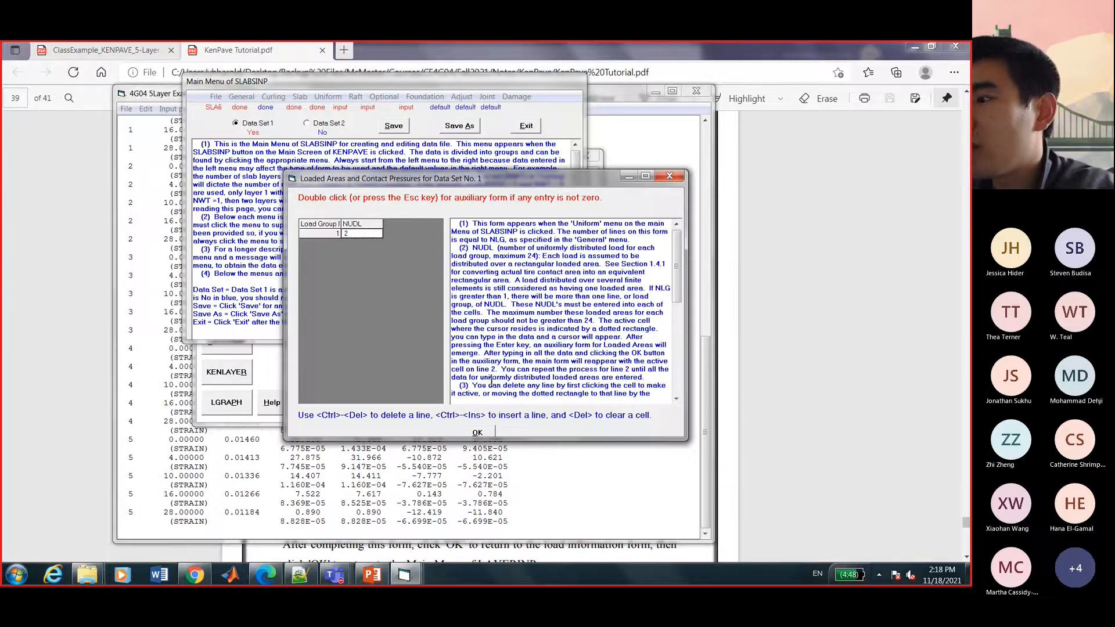
Finish the uniform loads, then review the raft form's NCNF 4, NNMX 10 and NNMY 11.
left_click(488, 429)
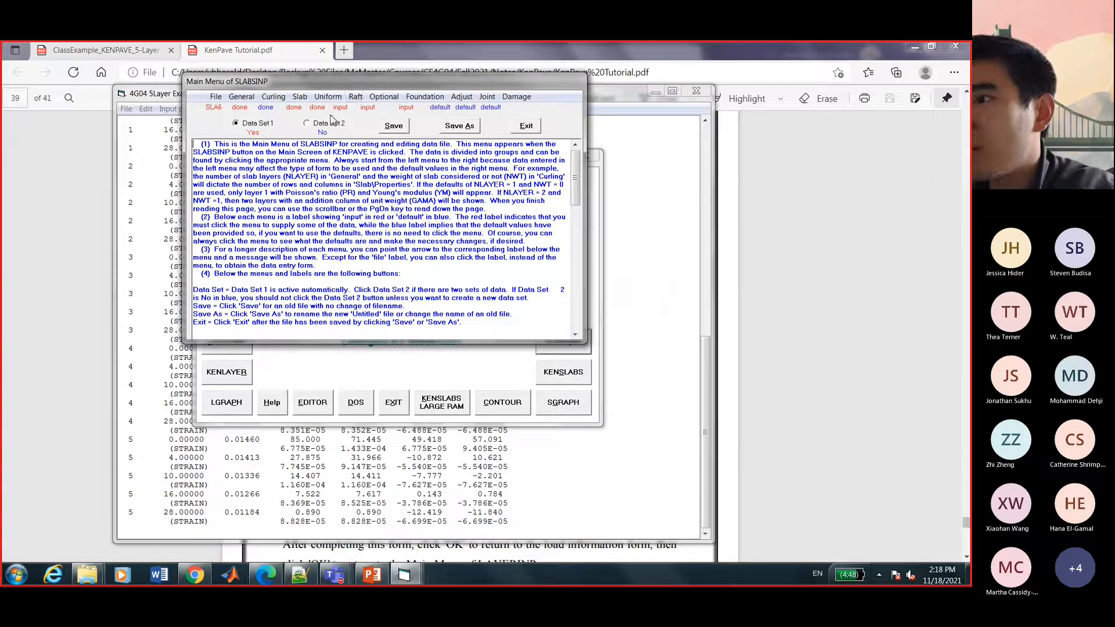
left_click(356, 98)
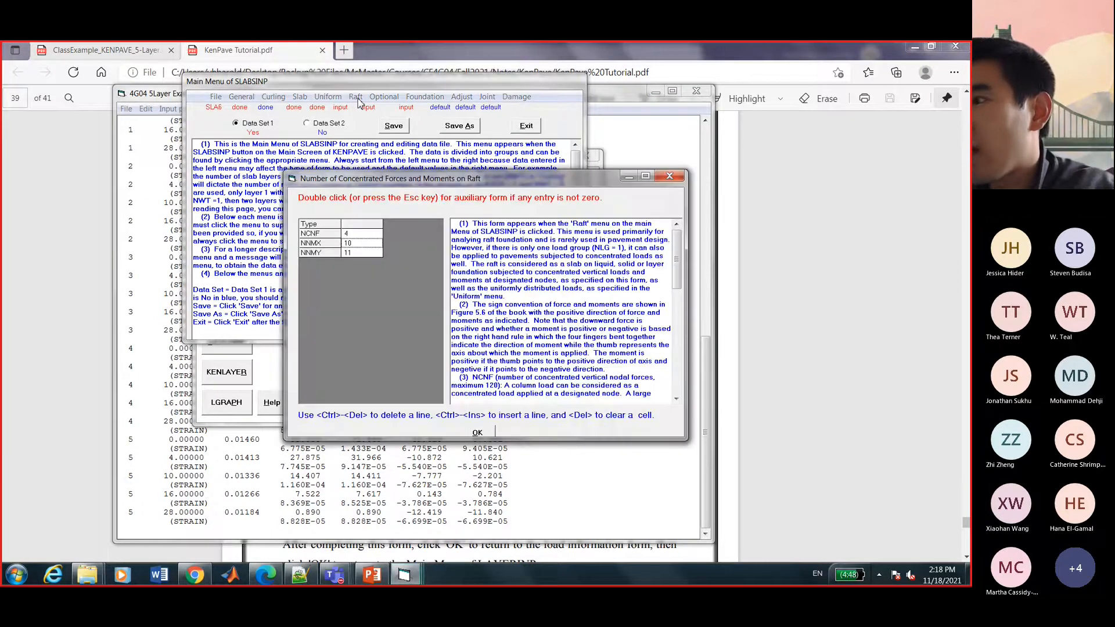
left_click_drag(414, 183, 392, 189)
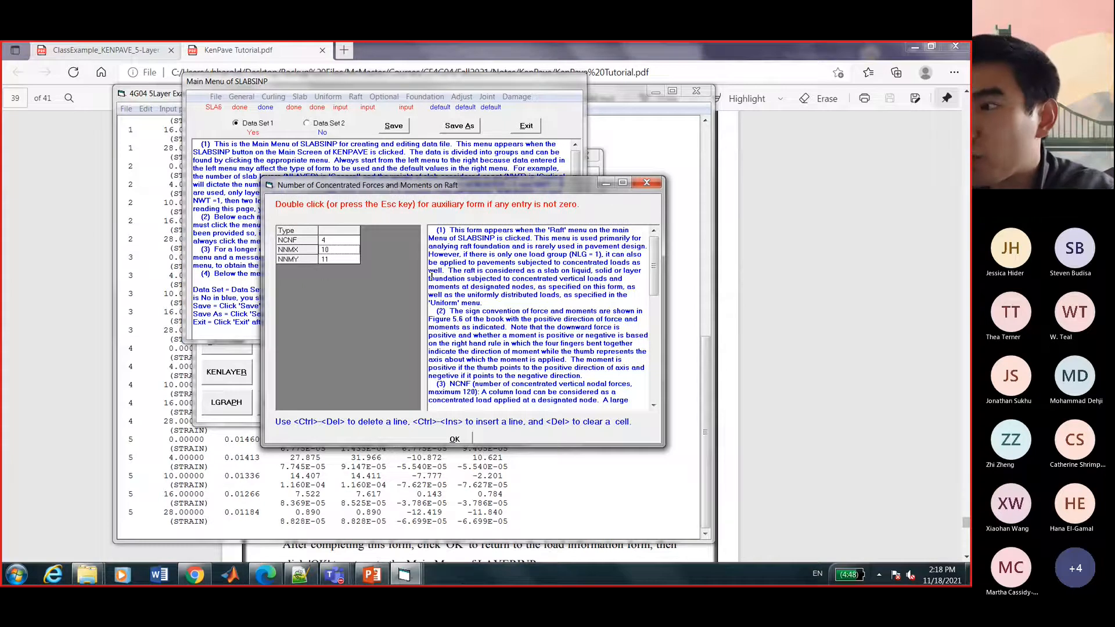
left_click(454, 439)
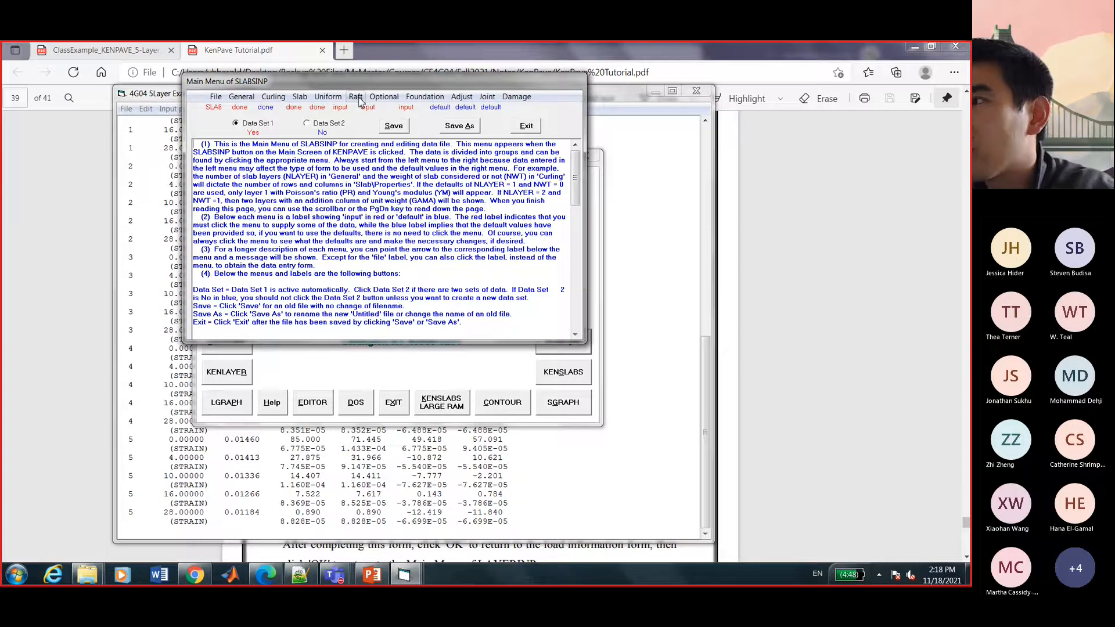
Skip X symmetry (NSX=0) and accept Y-axis symmetry nodes 1–11 in the optional information.
left_click(377, 99)
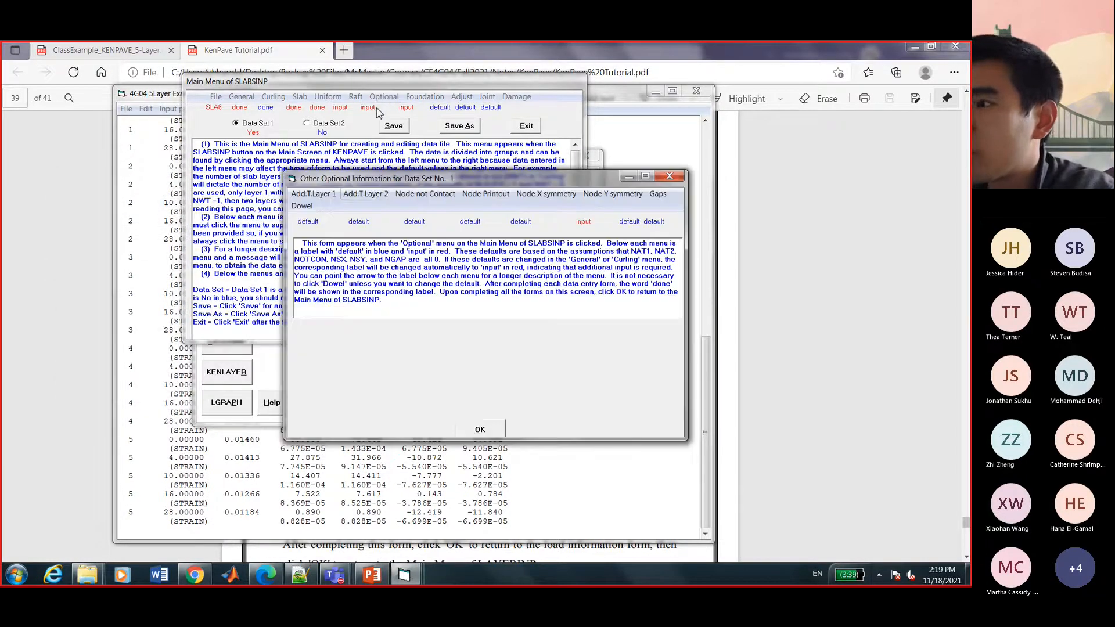
left_click_drag(225, 160, 187, 160)
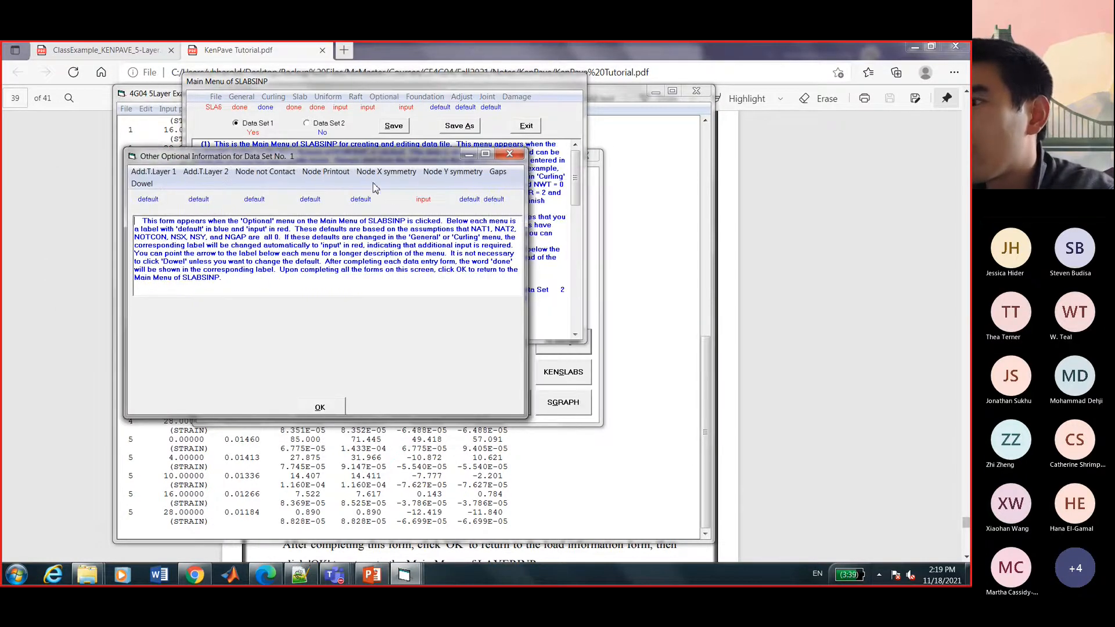
left_click(386, 172)
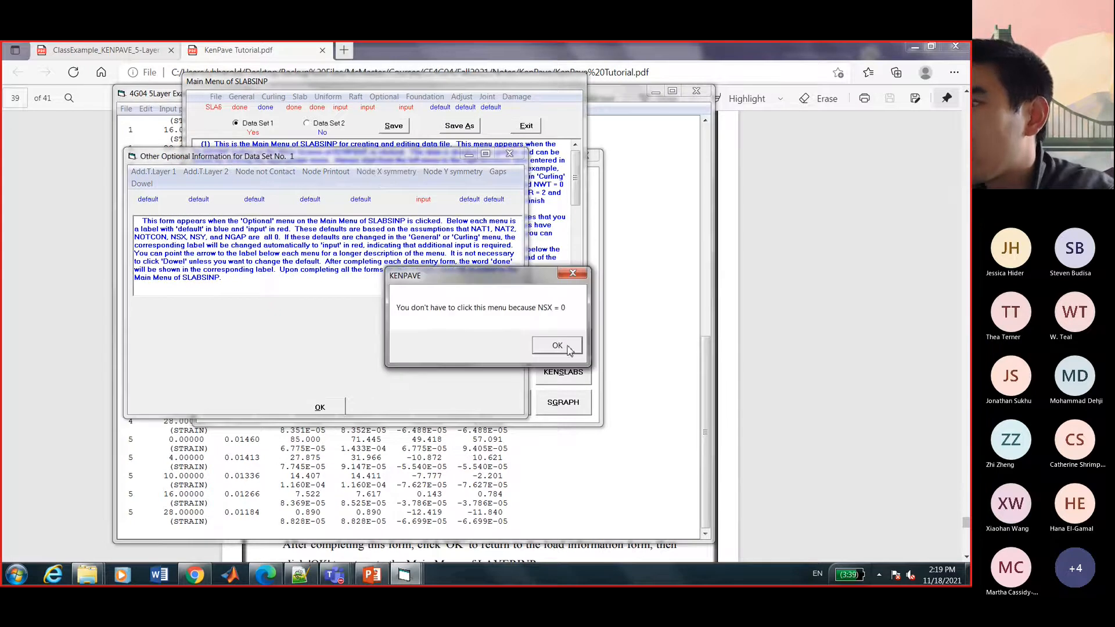
left_click(557, 346)
left_click(453, 172)
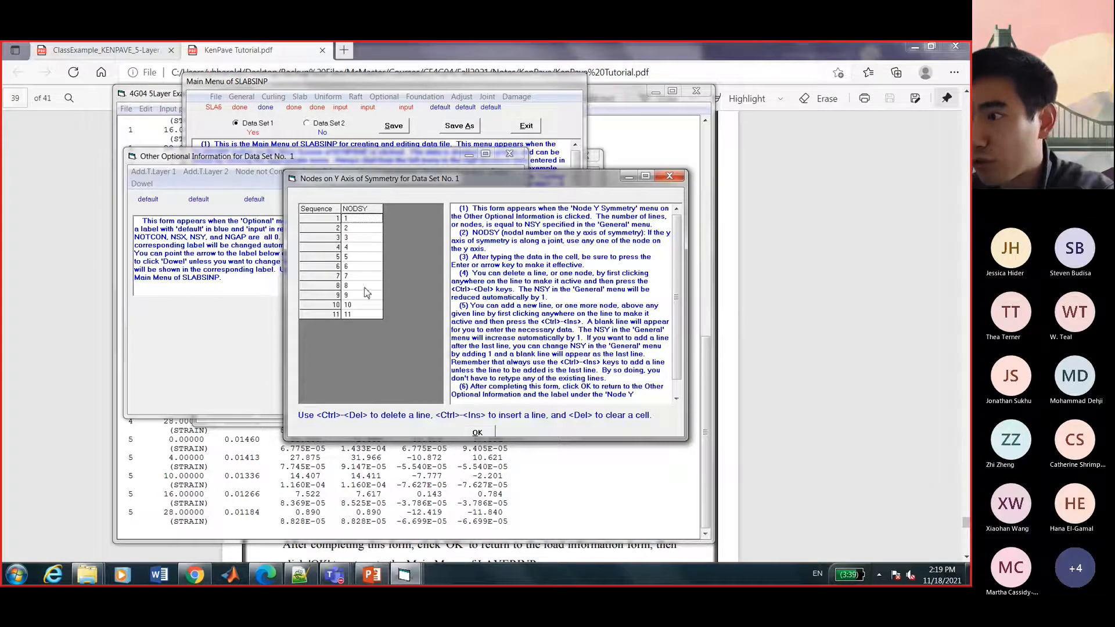
left_click(477, 433)
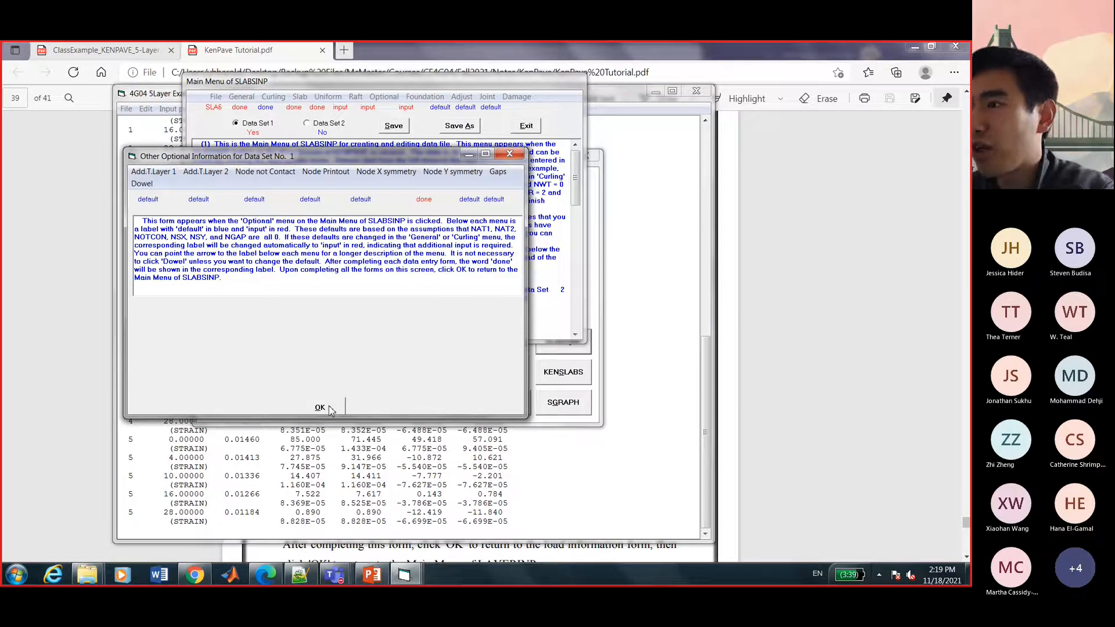
left_click(320, 409)
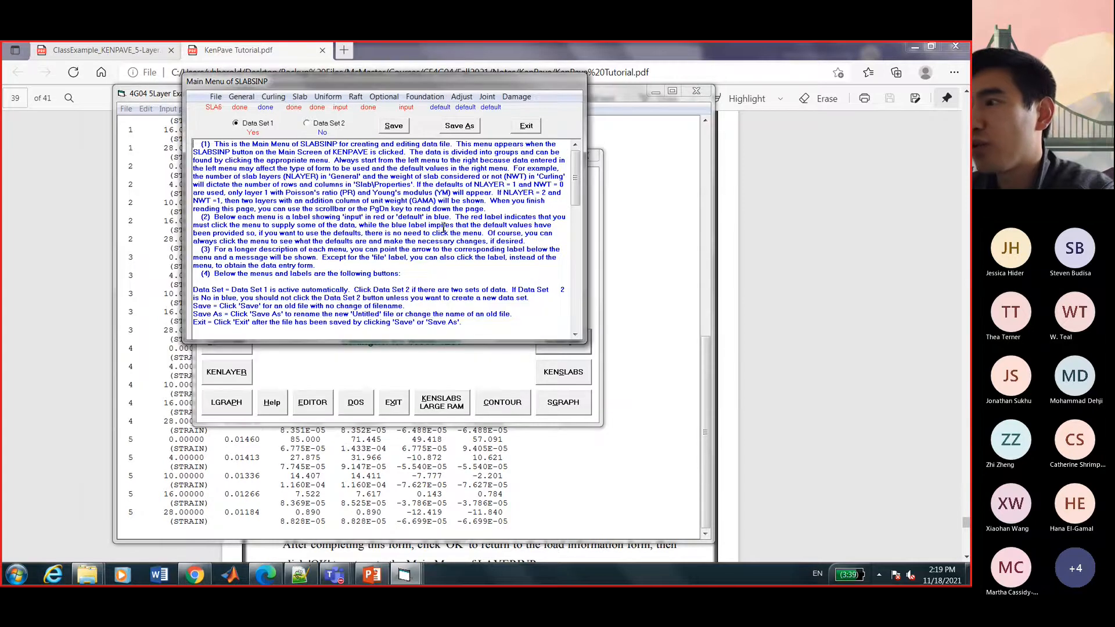
Save the slab data as 4 5Layer Example.DAT under the default data path.
left_click(462, 128)
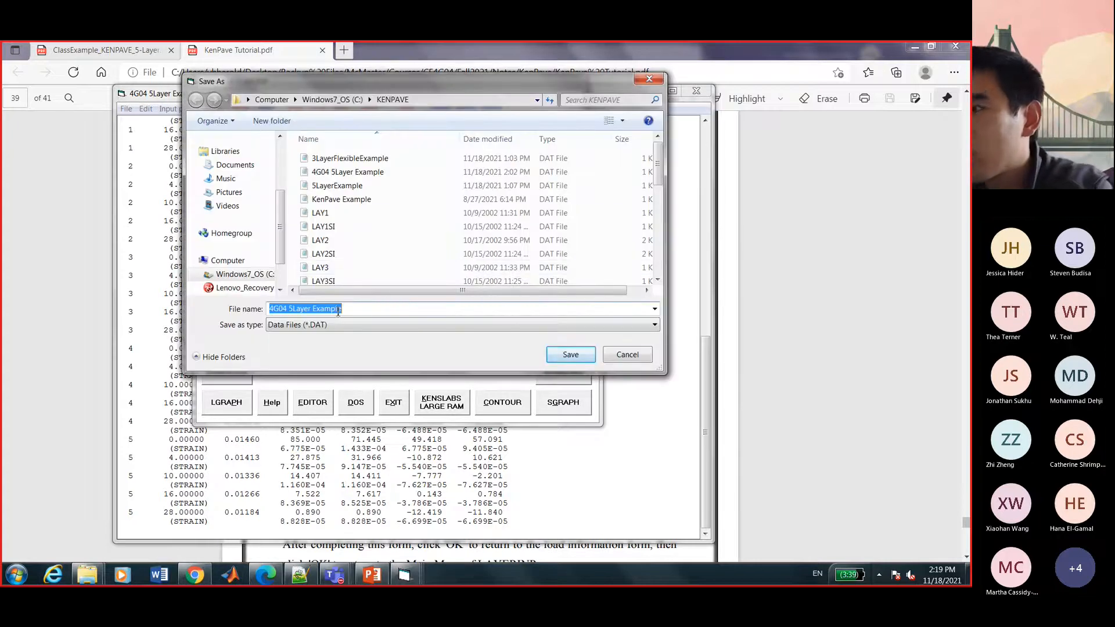
left_click(616, 355)
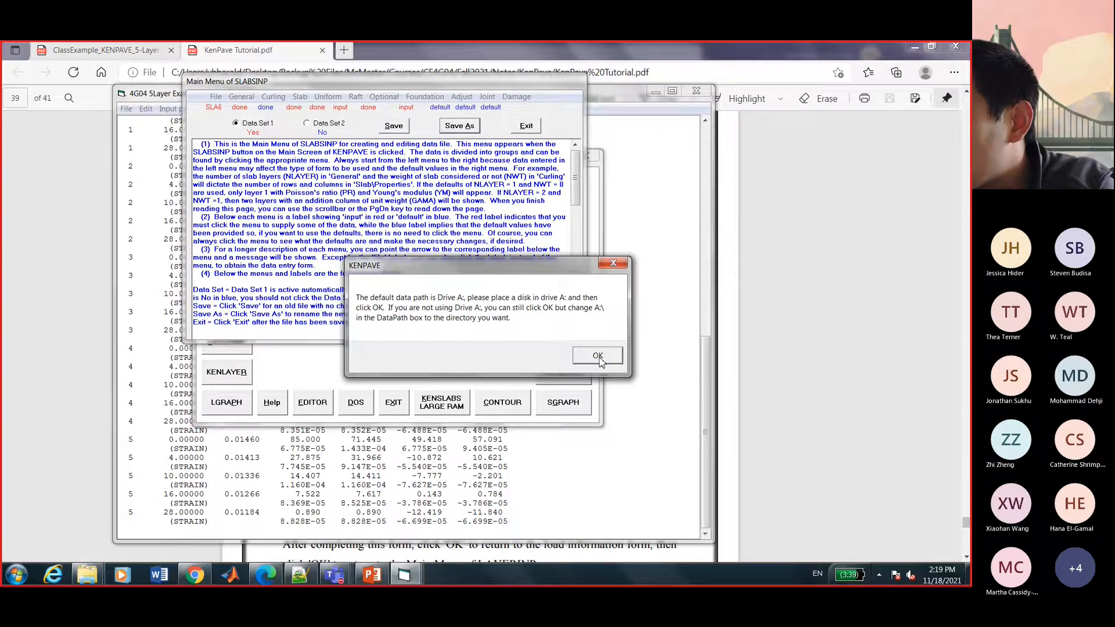
left_click(597, 356)
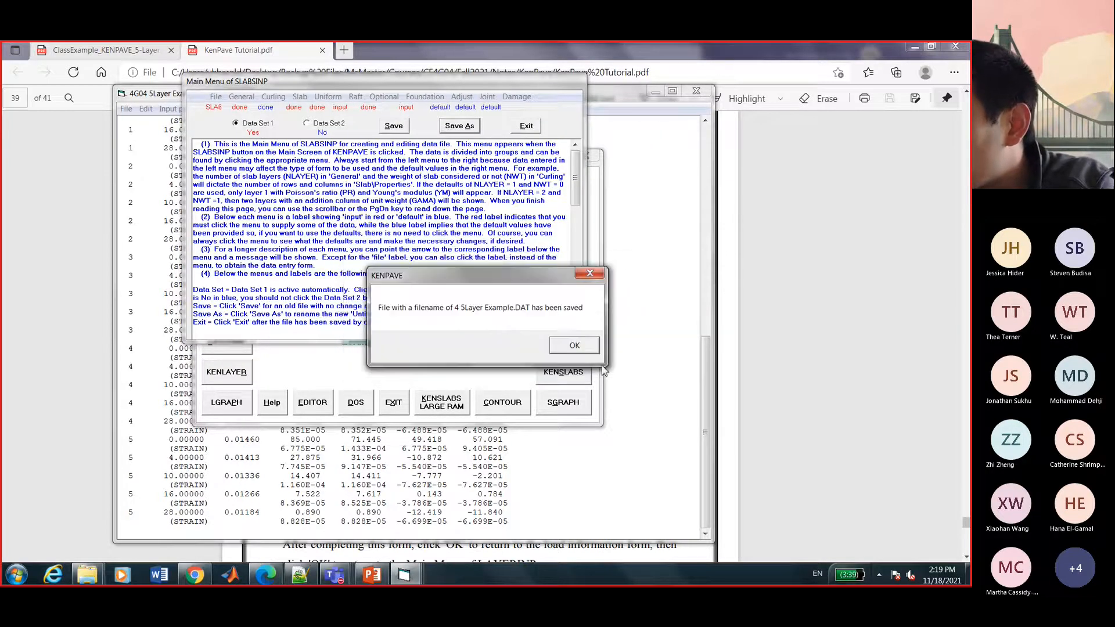
left_click(582, 347)
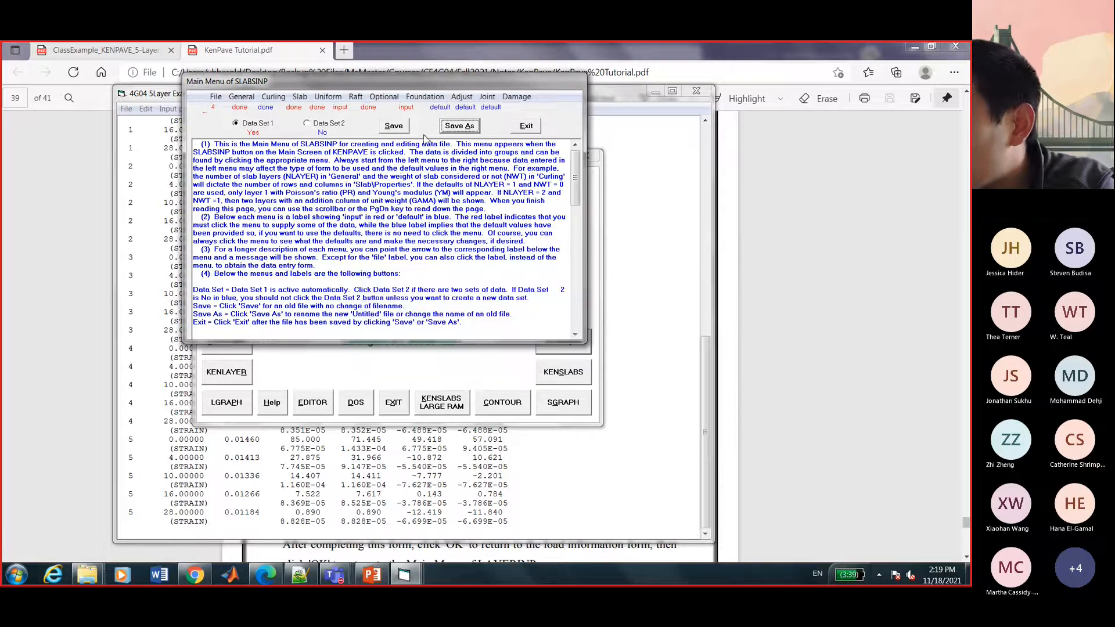
left_click(393, 127)
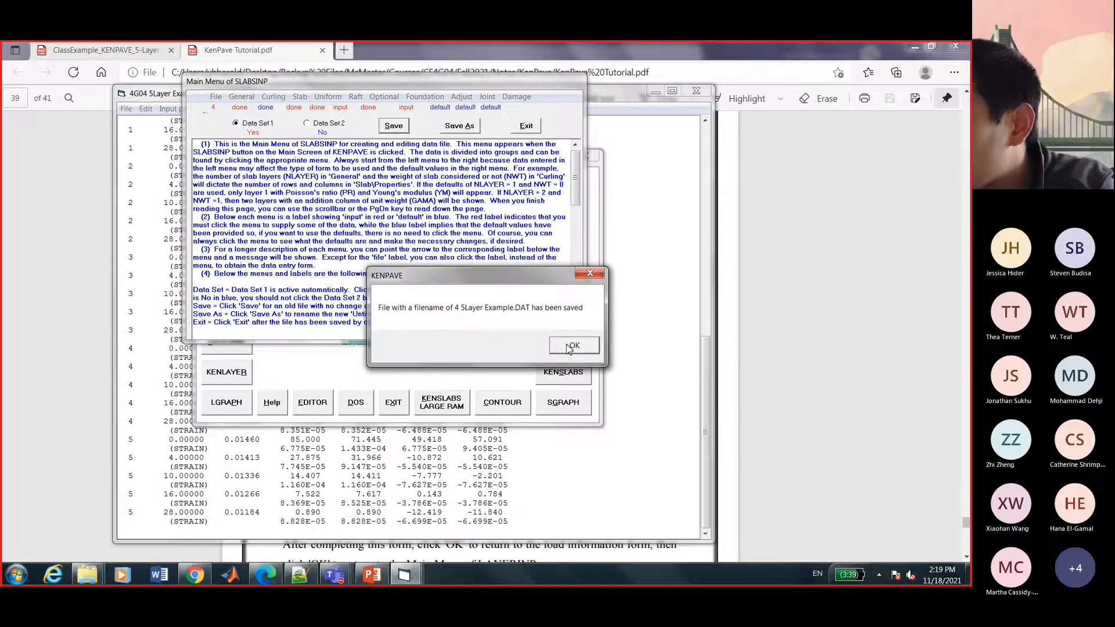
left_click(572, 347)
Run KENSLABS on the saved file, which fails with file format and path-not-found errors.
left_click(526, 129)
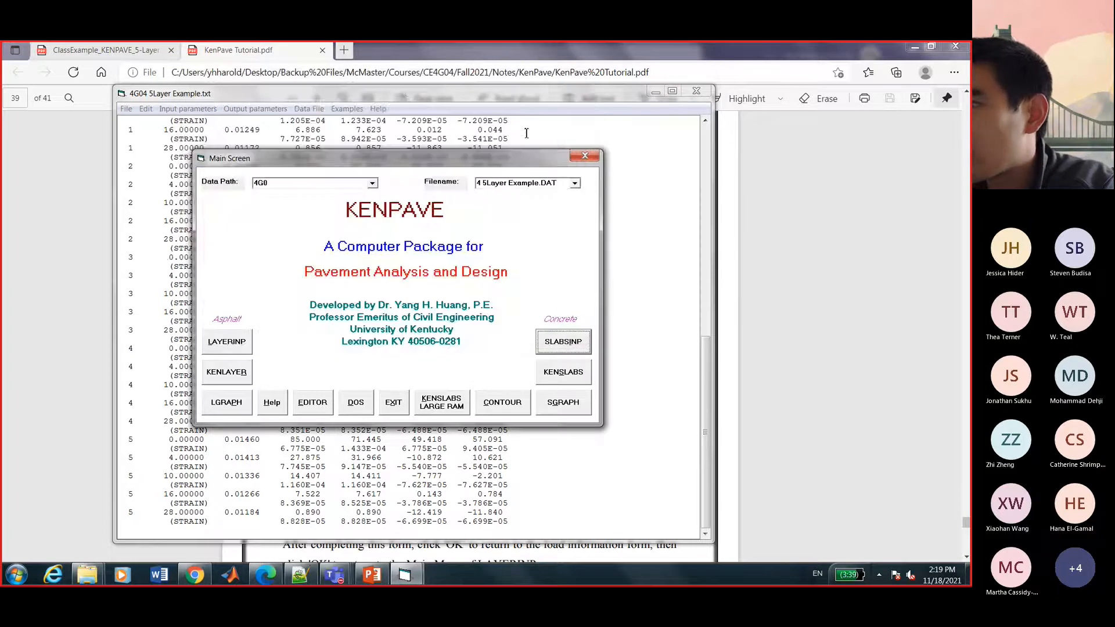
left_click(561, 375)
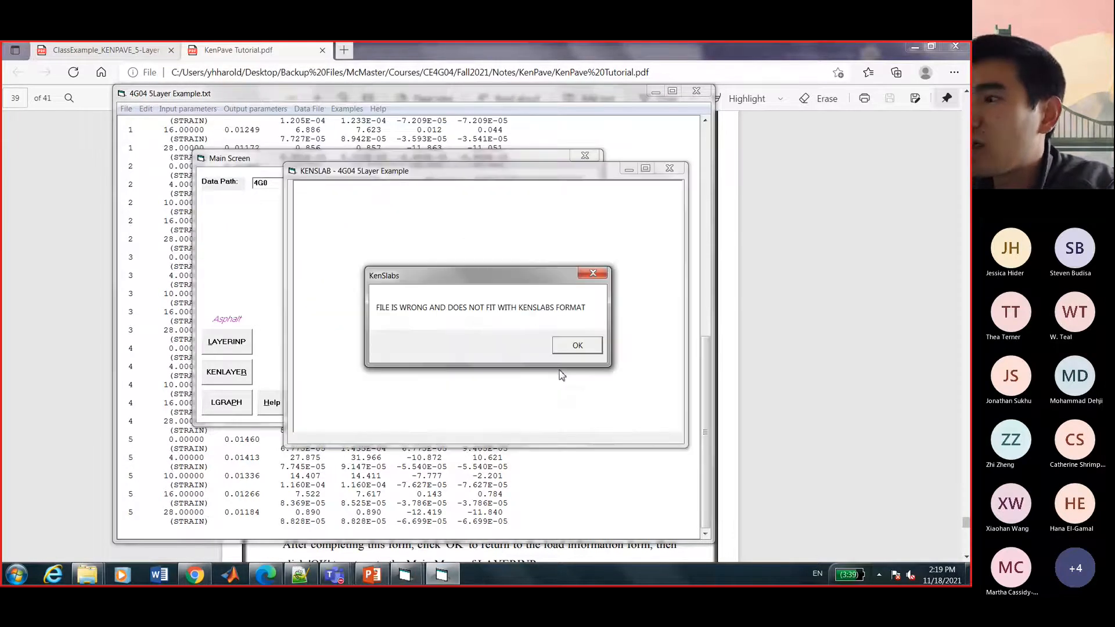
left_click(576, 346)
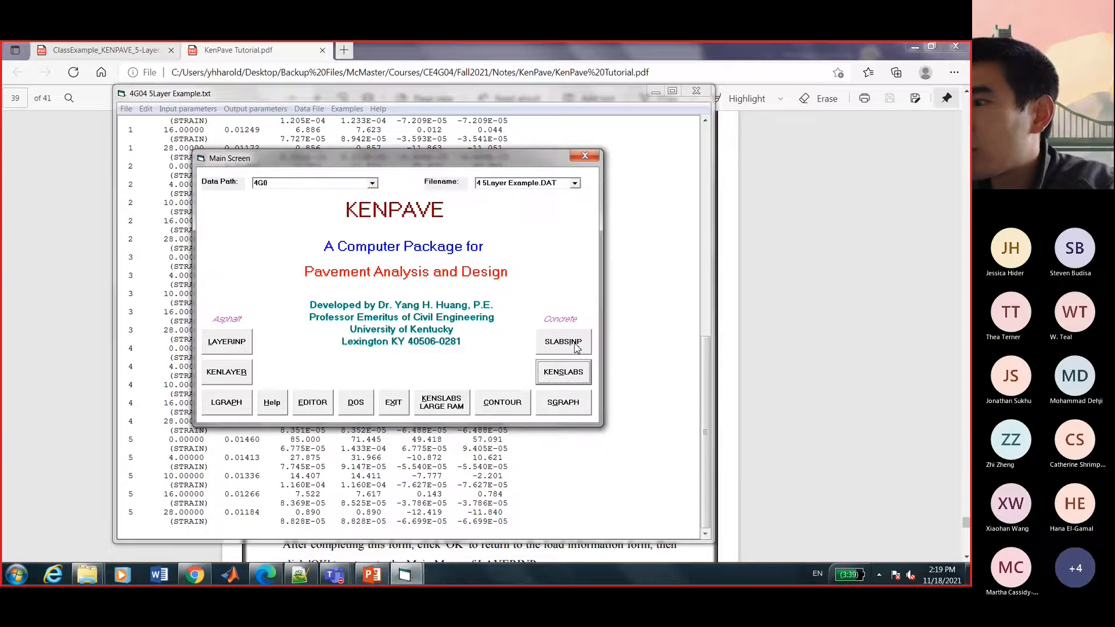
left_click(558, 378)
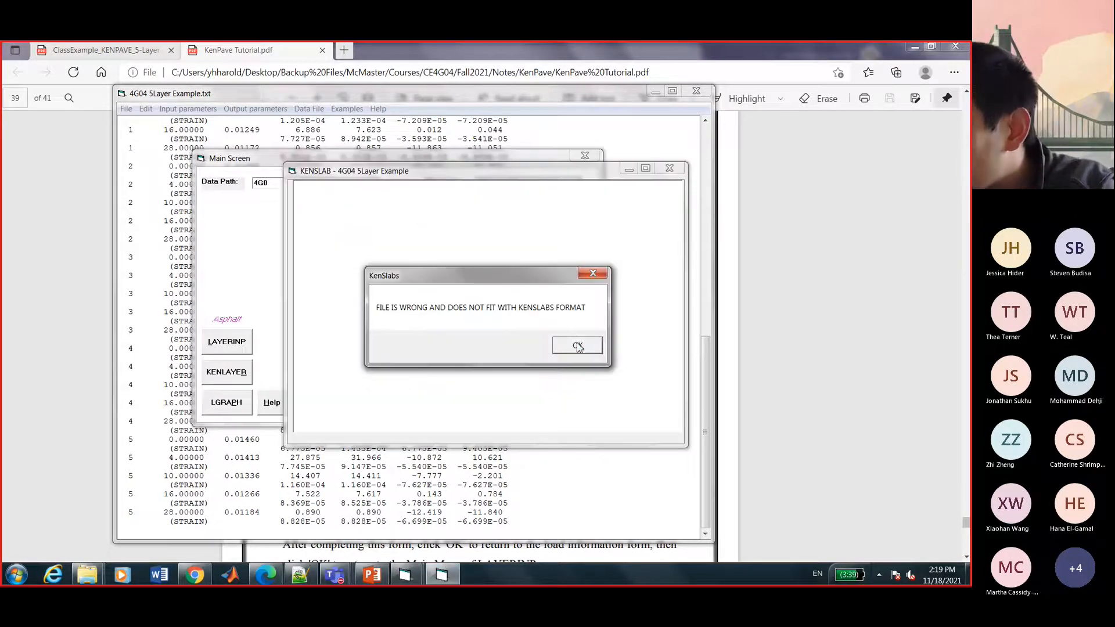
left_click(578, 347)
left_click(574, 351)
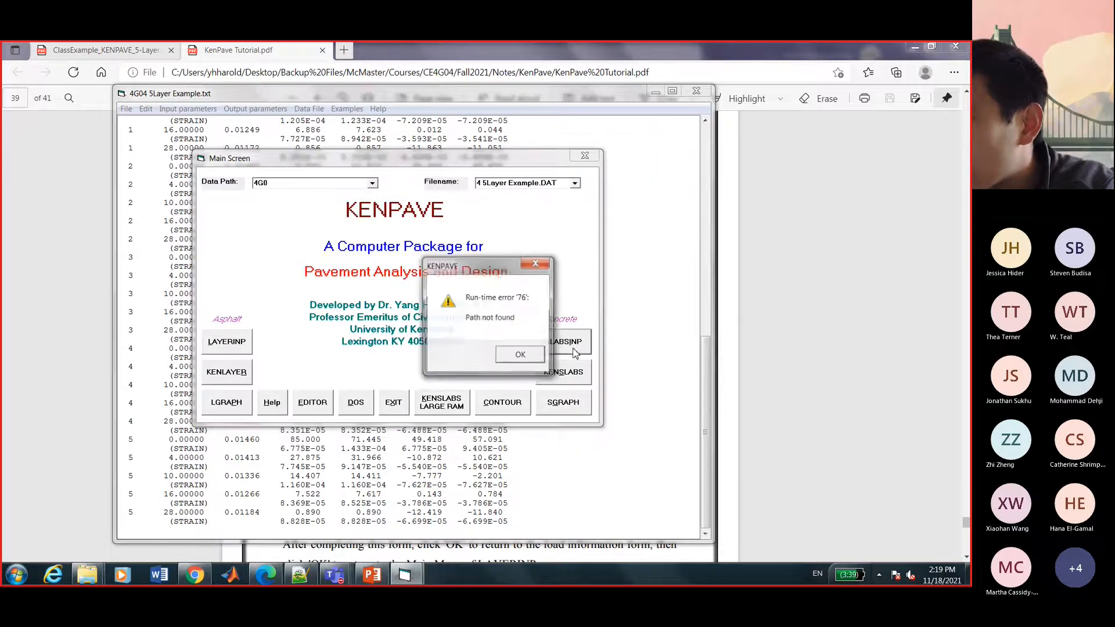
left_click(513, 357)
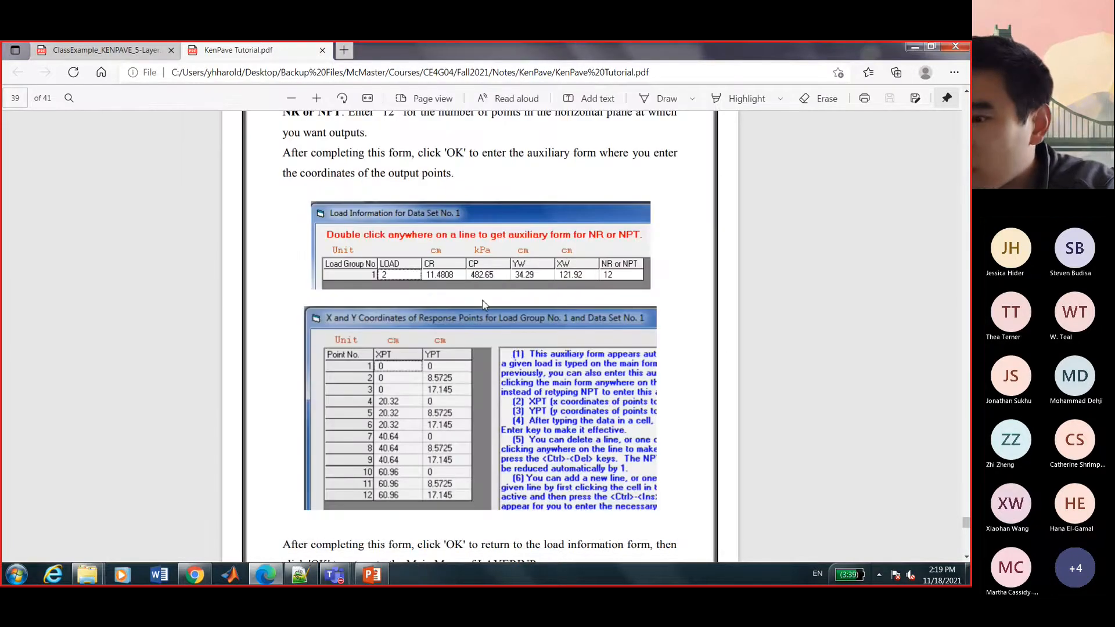
Relaunch KENPAVE by searching 'ken' from the Start menu.
key("super")
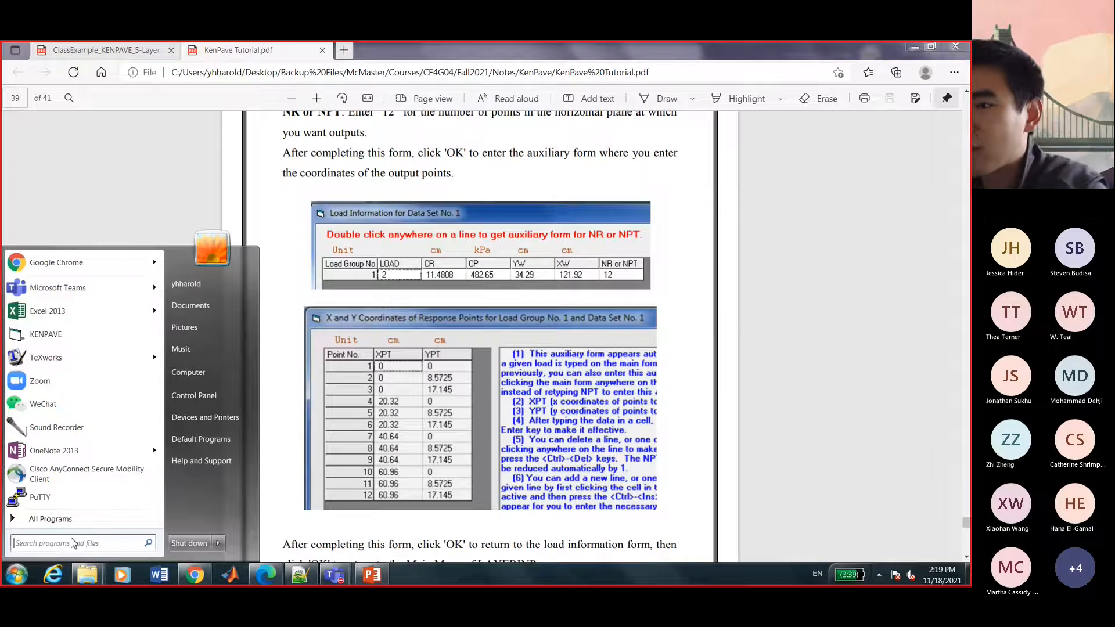
type("ken")
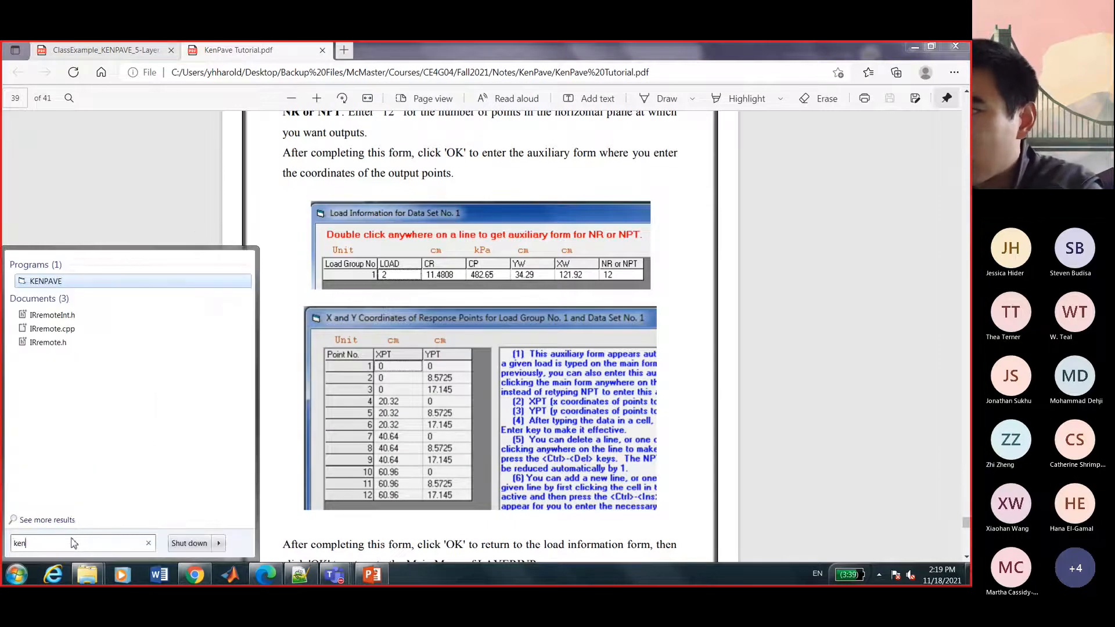
key("Return")
left_click(656, 358)
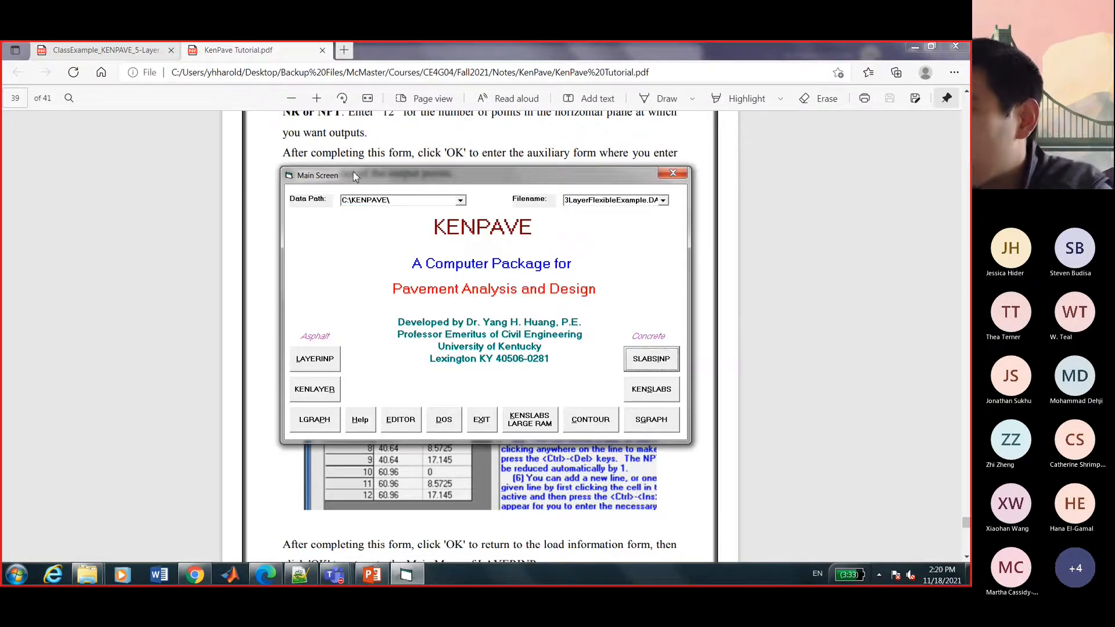
Open the SLA6 example data file in SLABSINP.
left_click(318, 199)
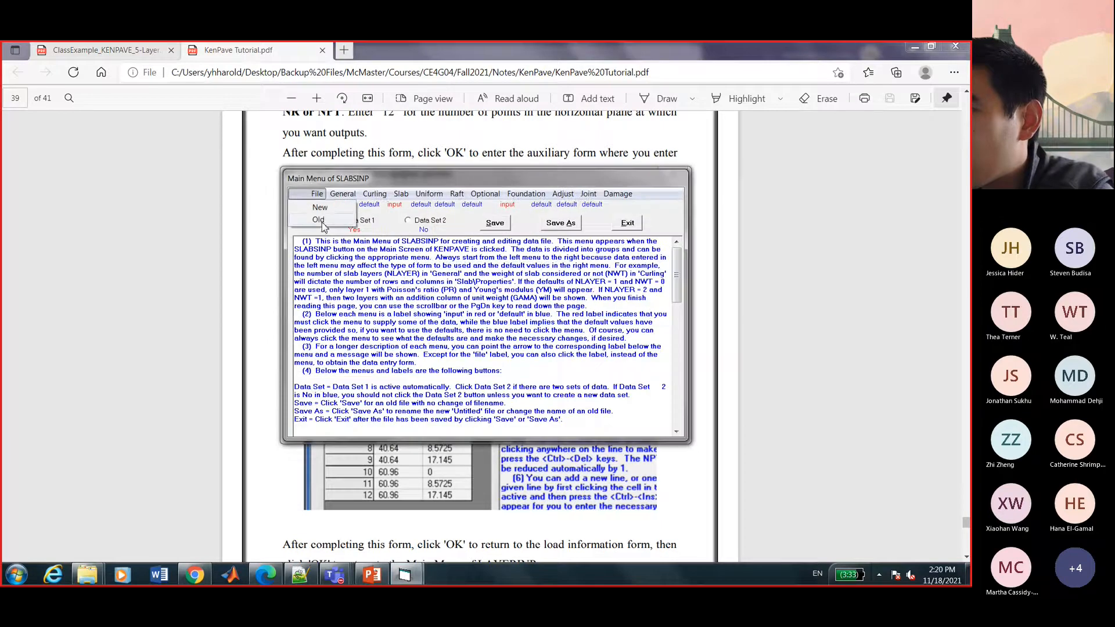
scroll(411, 343, "down", 4)
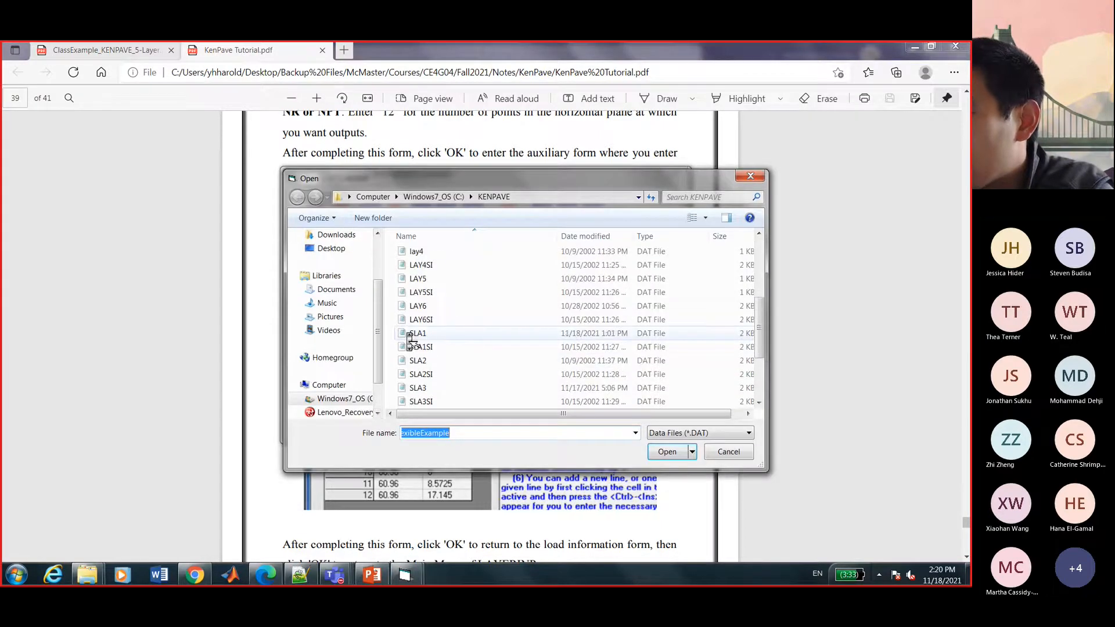
scroll(411, 343, "down", 2)
left_click(418, 388)
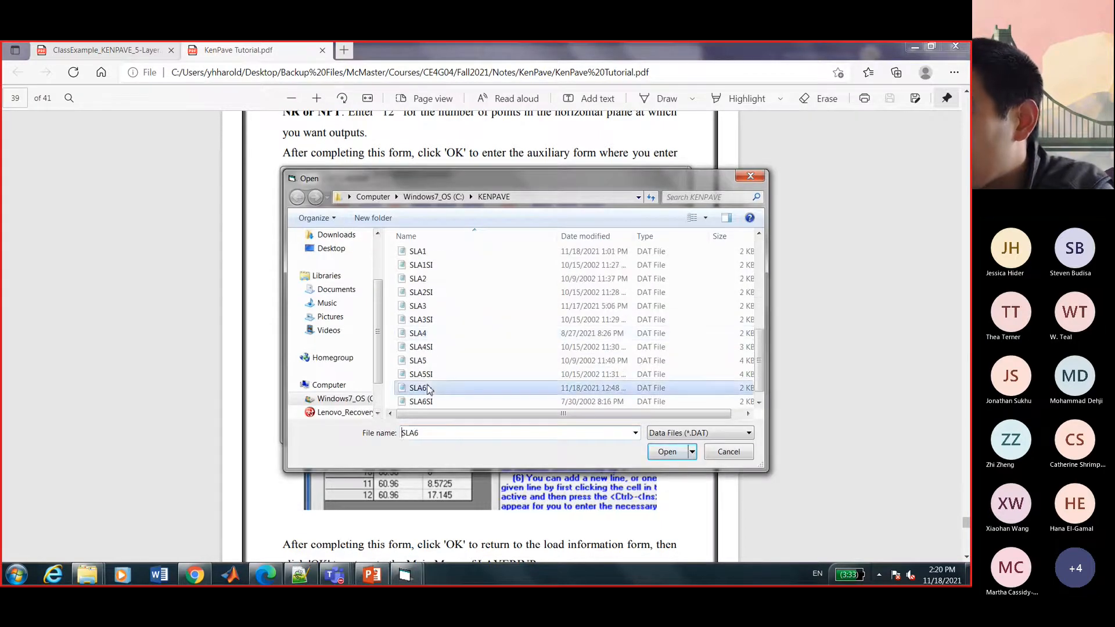
left_click(671, 456)
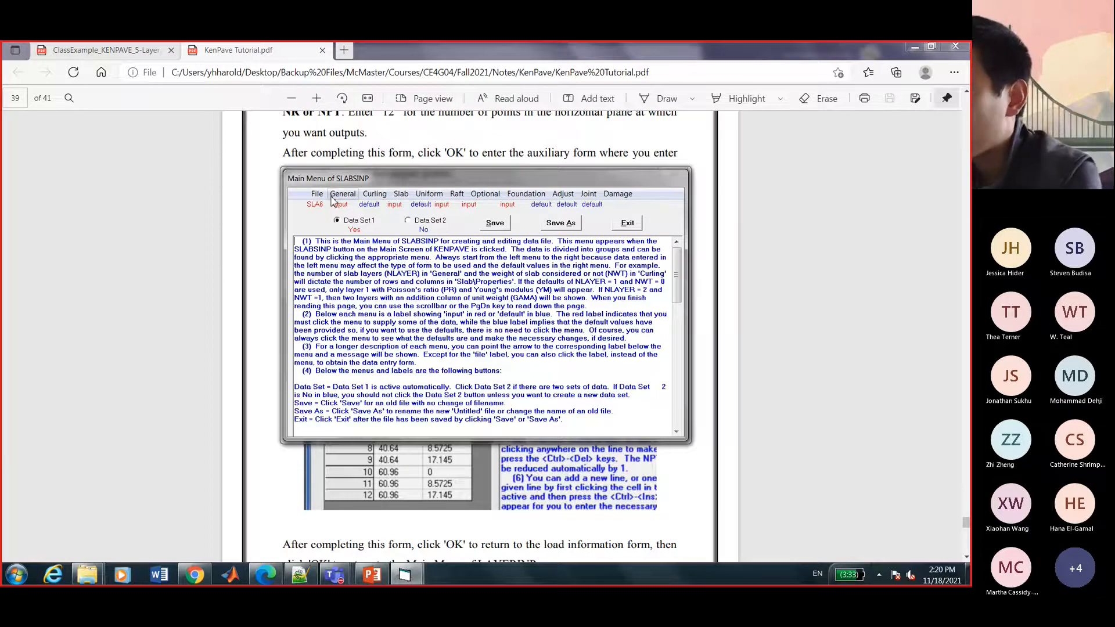
Save the data as SLA6.DAT, return to the main screen and run KENSLABS.
left_click(506, 228)
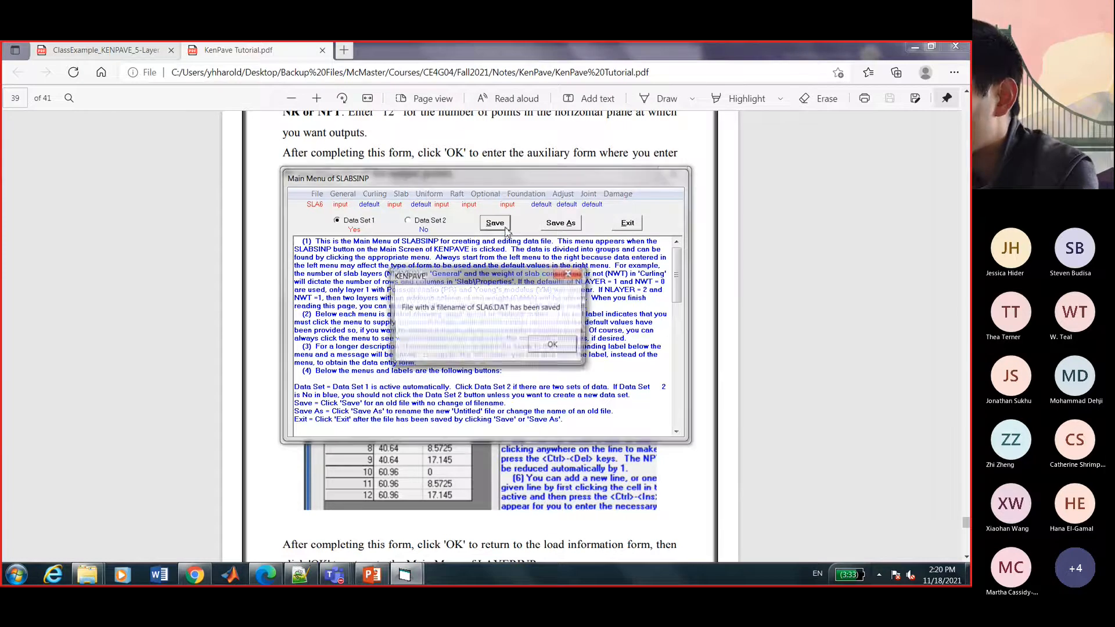
left_click(554, 345)
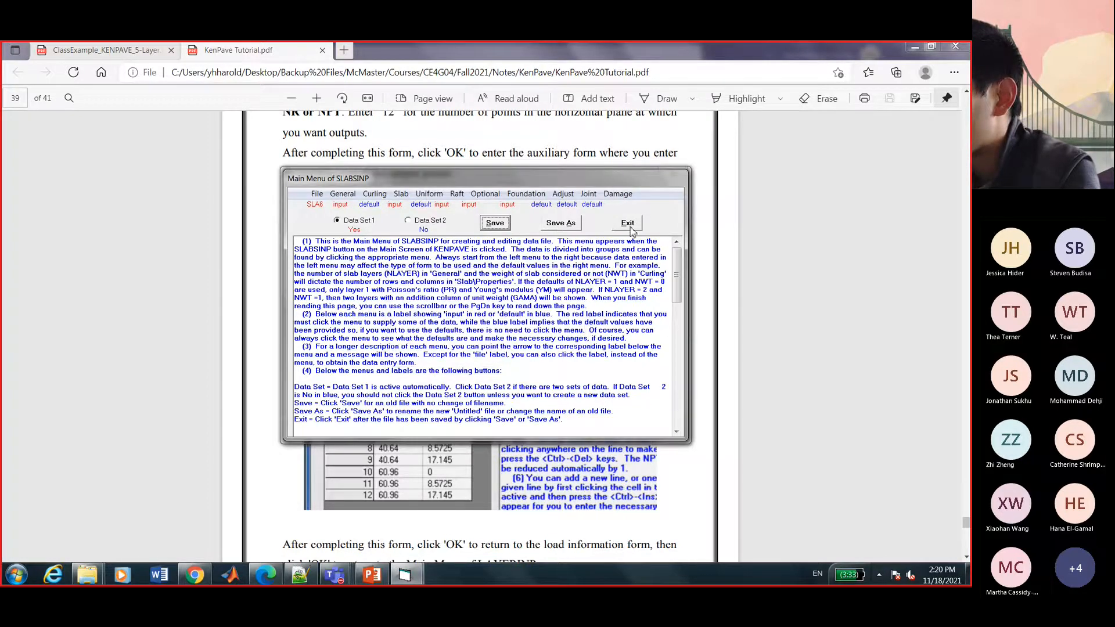
left_click(627, 224)
left_click(643, 391)
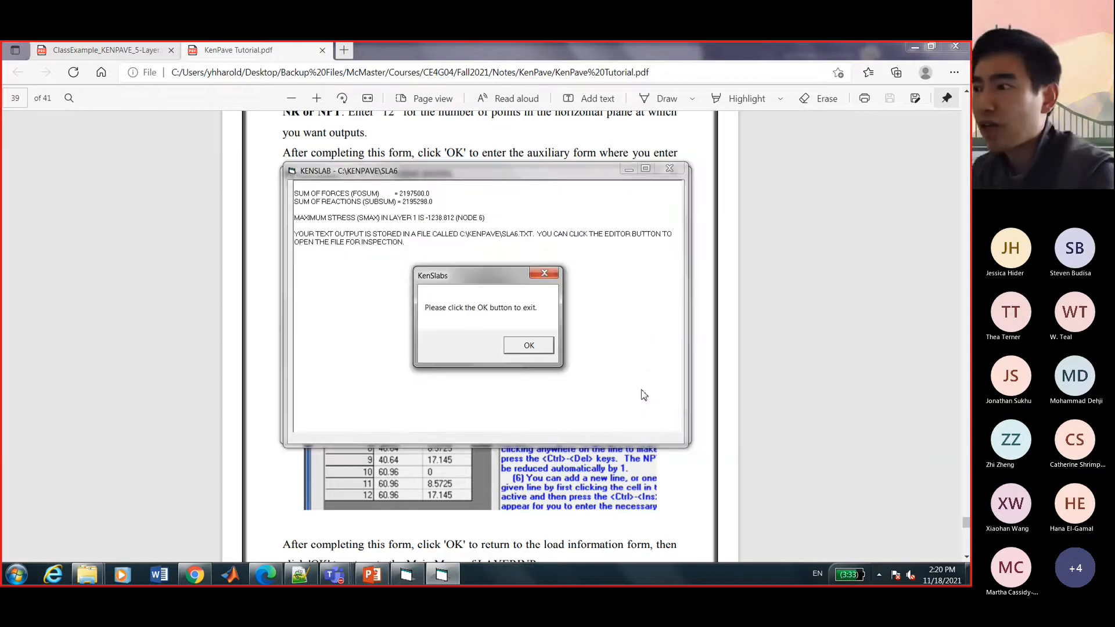
Open the SLA6.TXT output file in the KENPAVE editor.
left_click(529, 347)
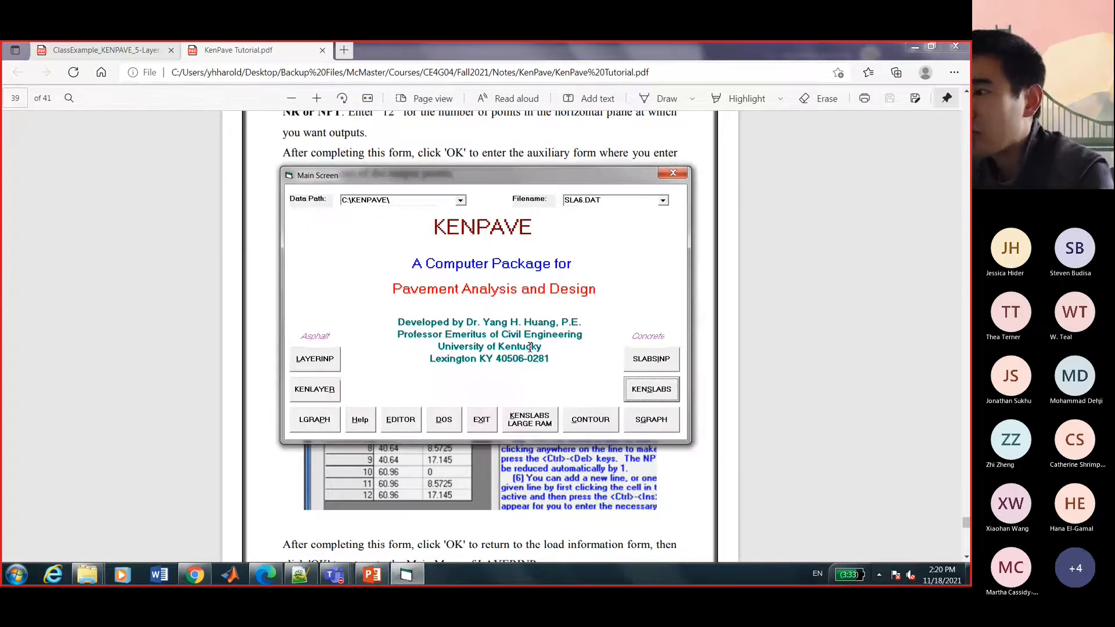
left_click(399, 422)
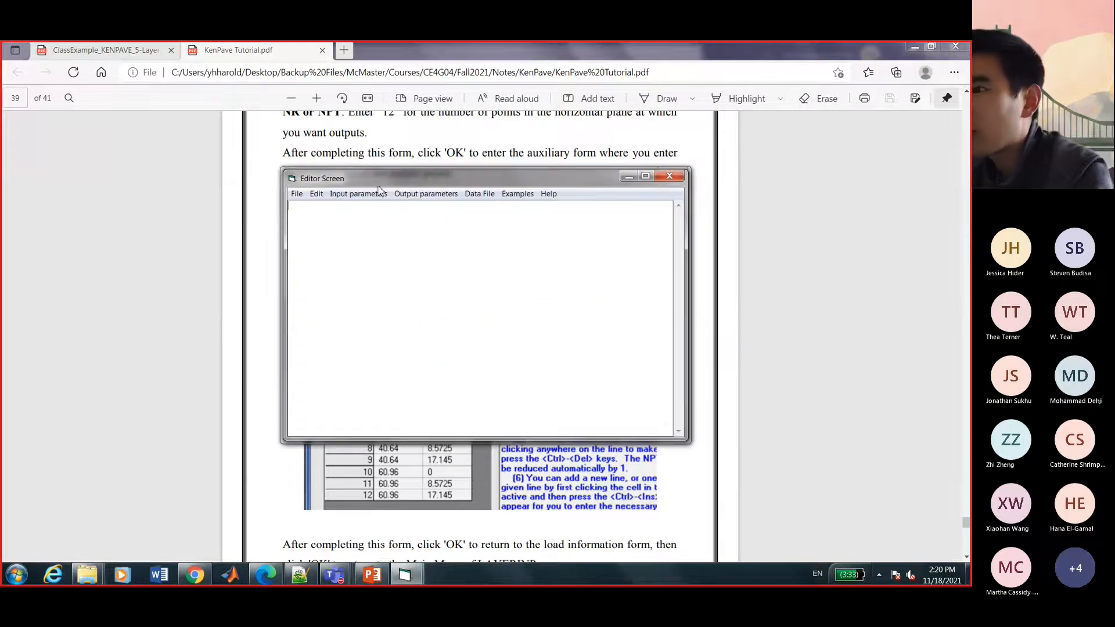
left_click(305, 197)
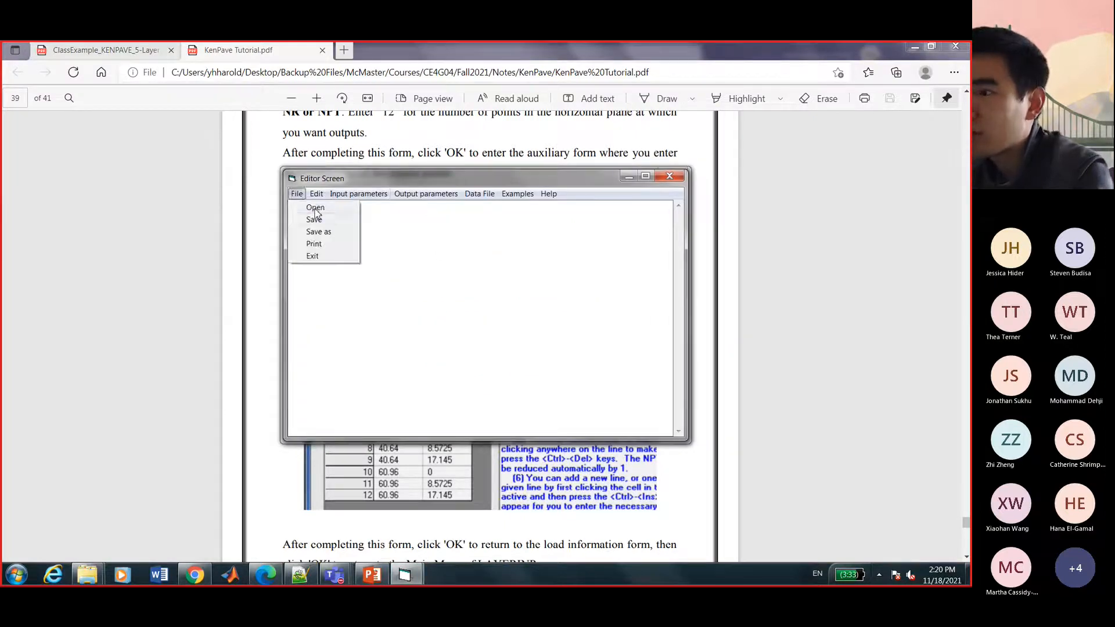
left_click(317, 211)
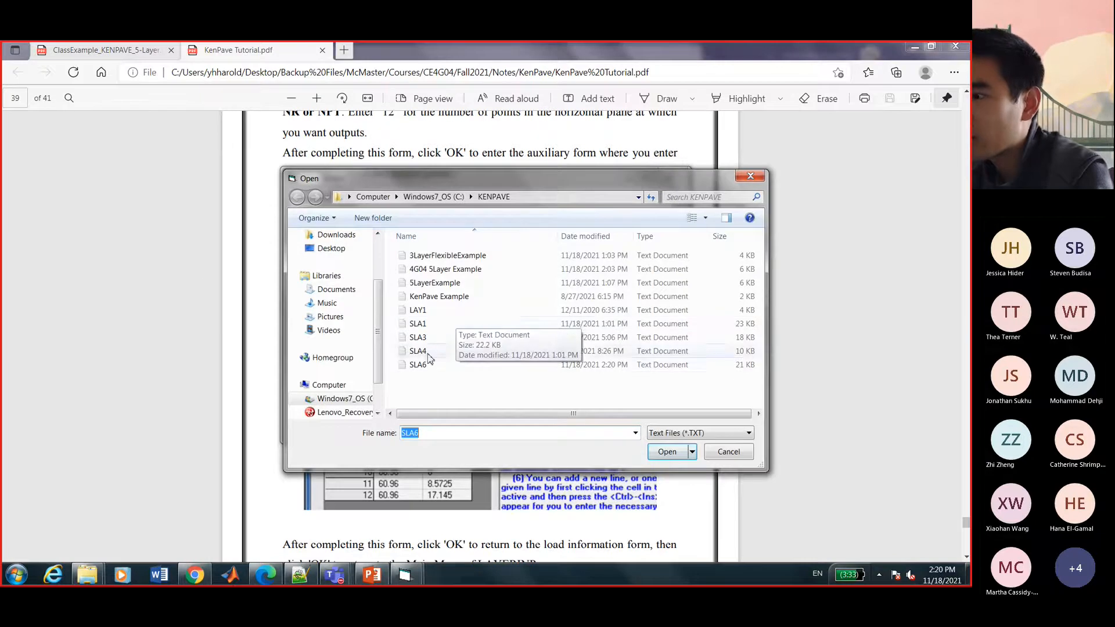
left_click(427, 365)
left_click(664, 451)
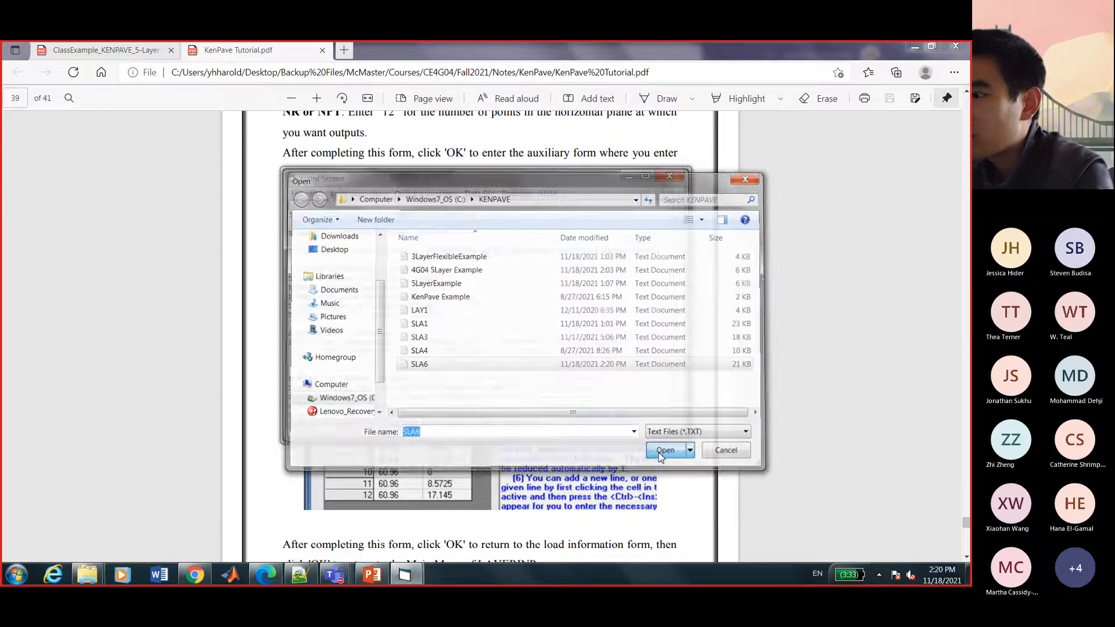
Enlarge the output window and review the maximum X moment -78802.5 and Y moment lines.
left_click_drag(473, 178, 370, 113)
left_click_drag(580, 373, 722, 506)
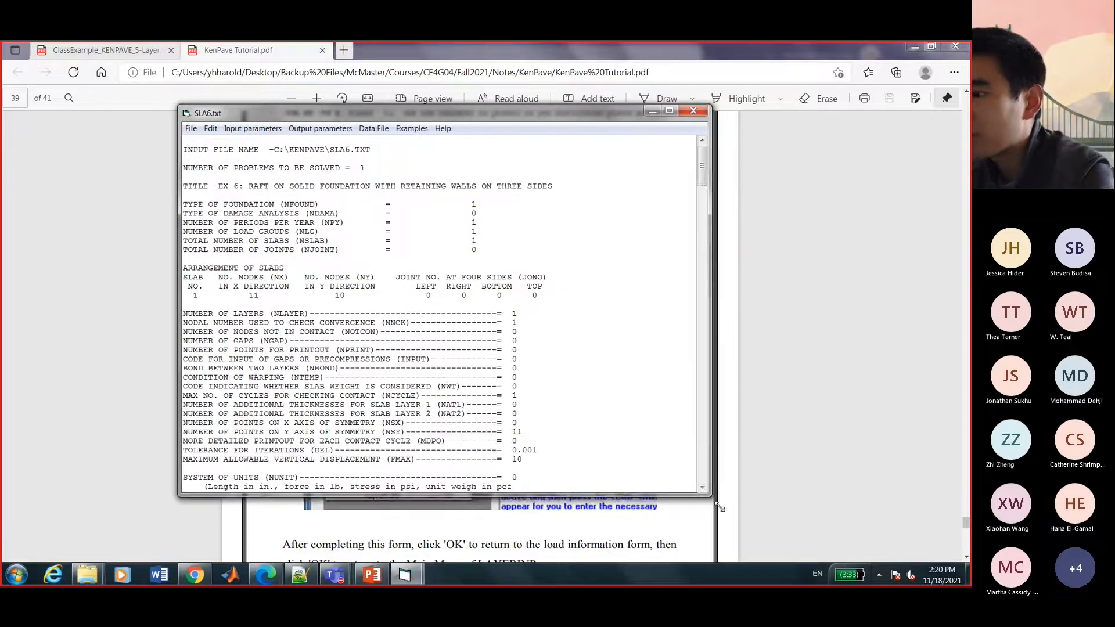
scroll(553, 354, "down", 20)
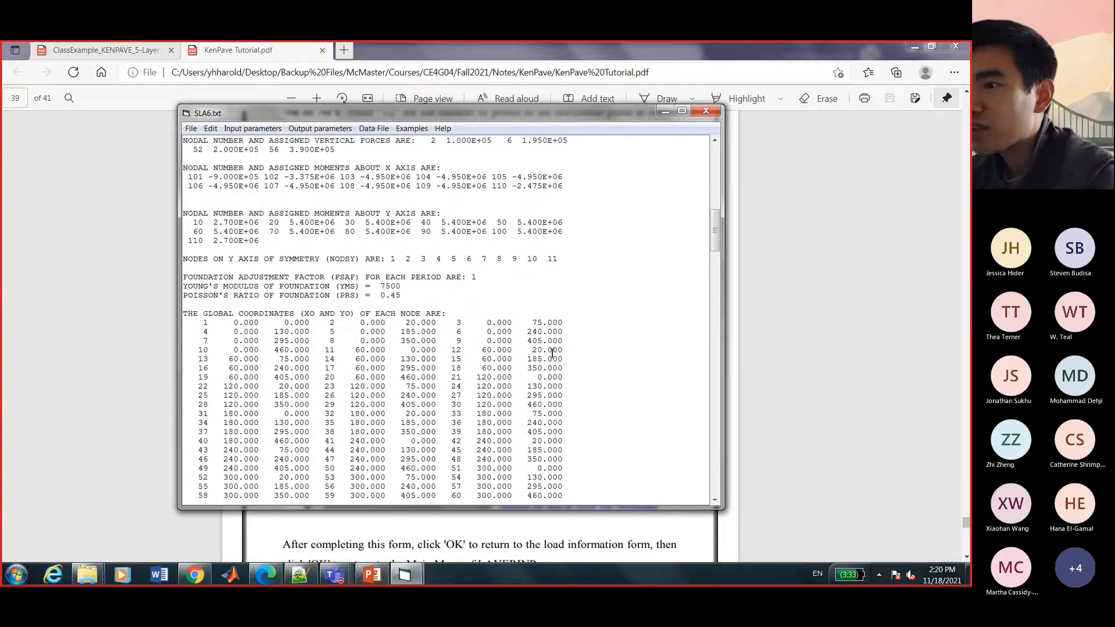
scroll(552, 353, "down", 4)
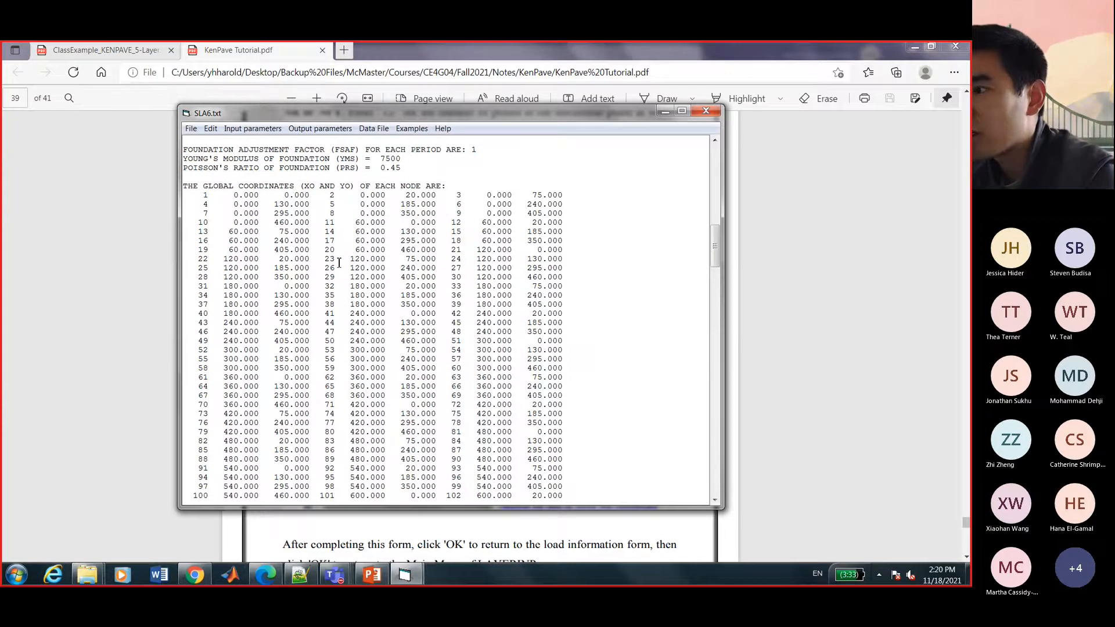
scroll(341, 269, "down", 3)
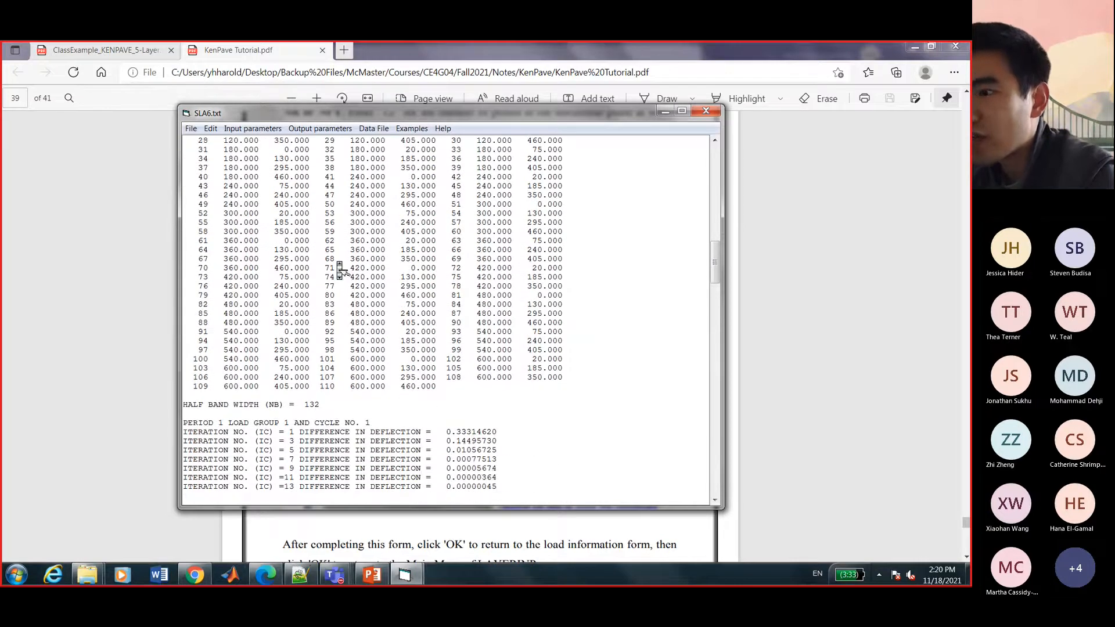
scroll(339, 263, "down", 5)
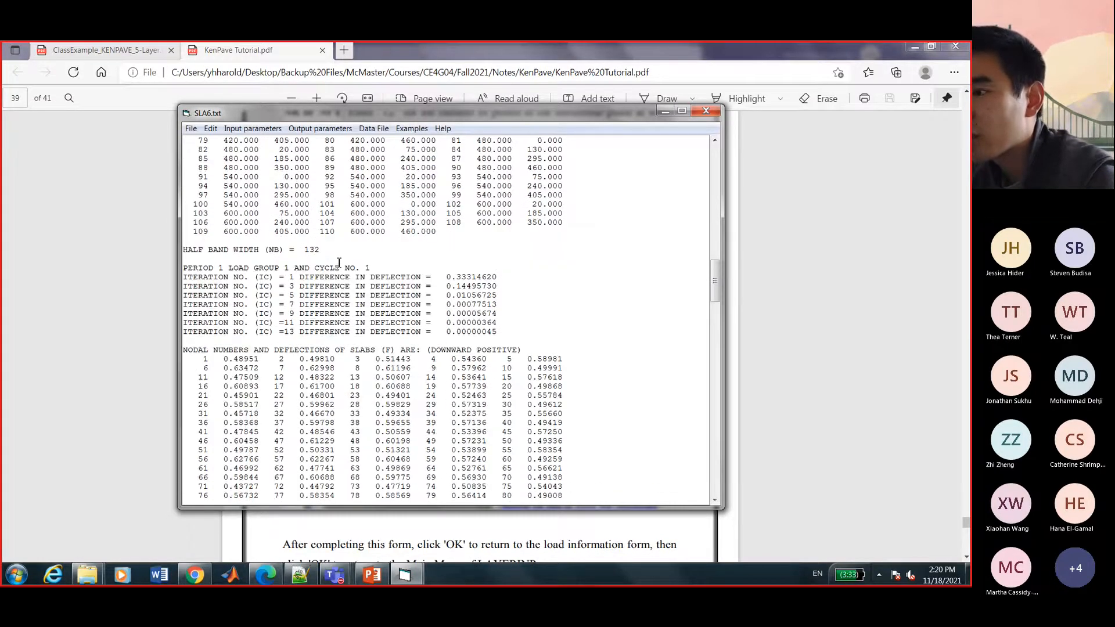
scroll(339, 263, "down", 20)
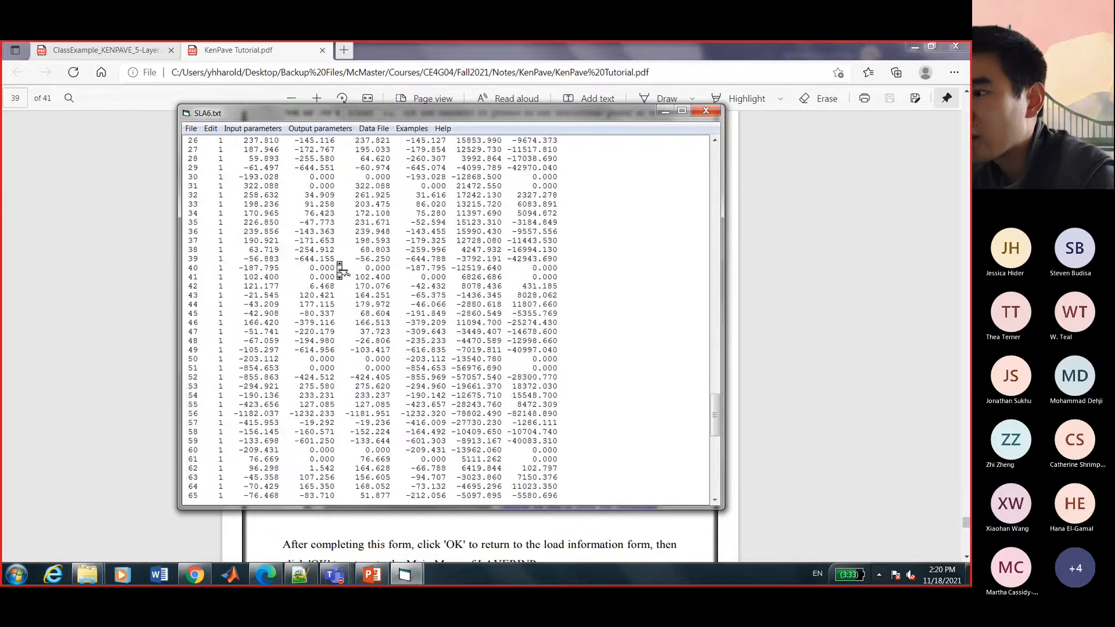
left_click_drag(228, 459, 305, 469)
left_click(272, 475)
left_click(356, 471)
left_click_drag(370, 459, 390, 468)
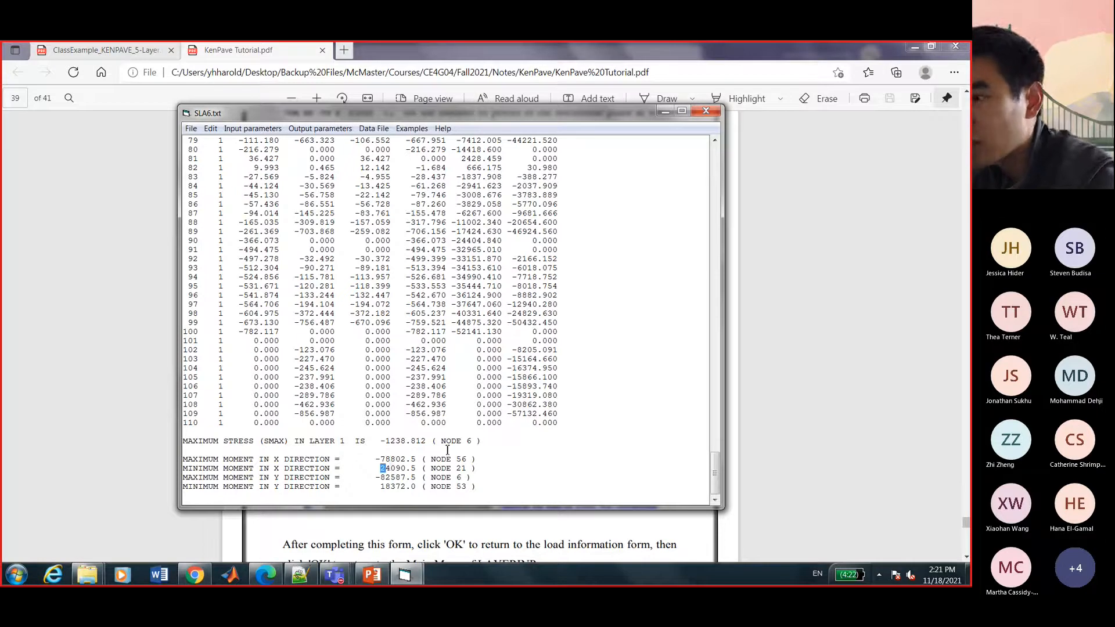
left_click_drag(222, 475, 265, 486)
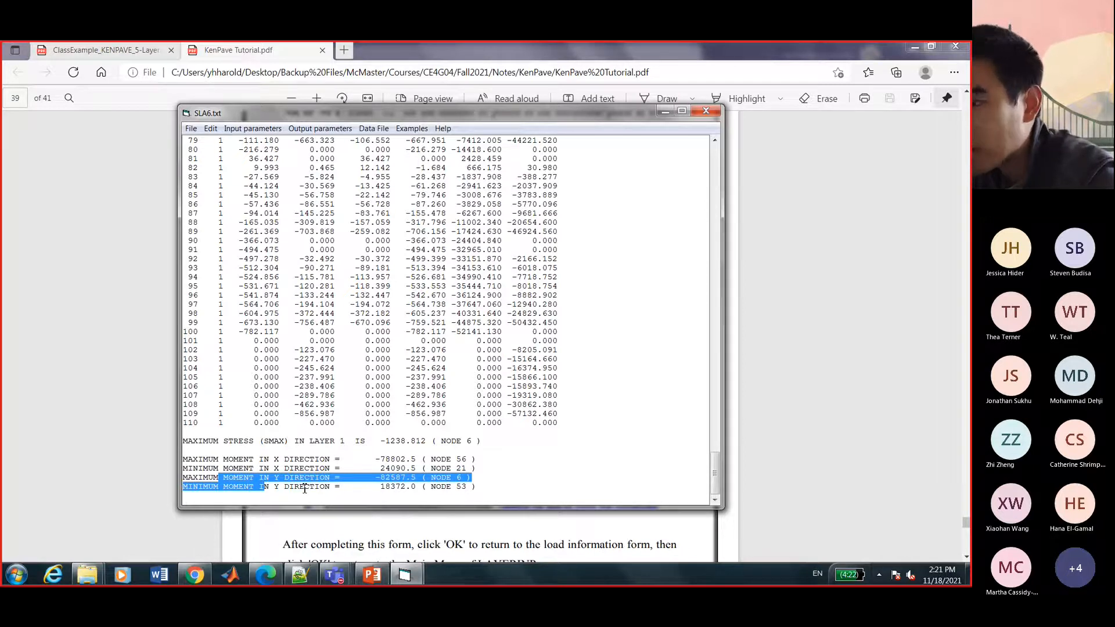
scroll(391, 443, "up", 20)
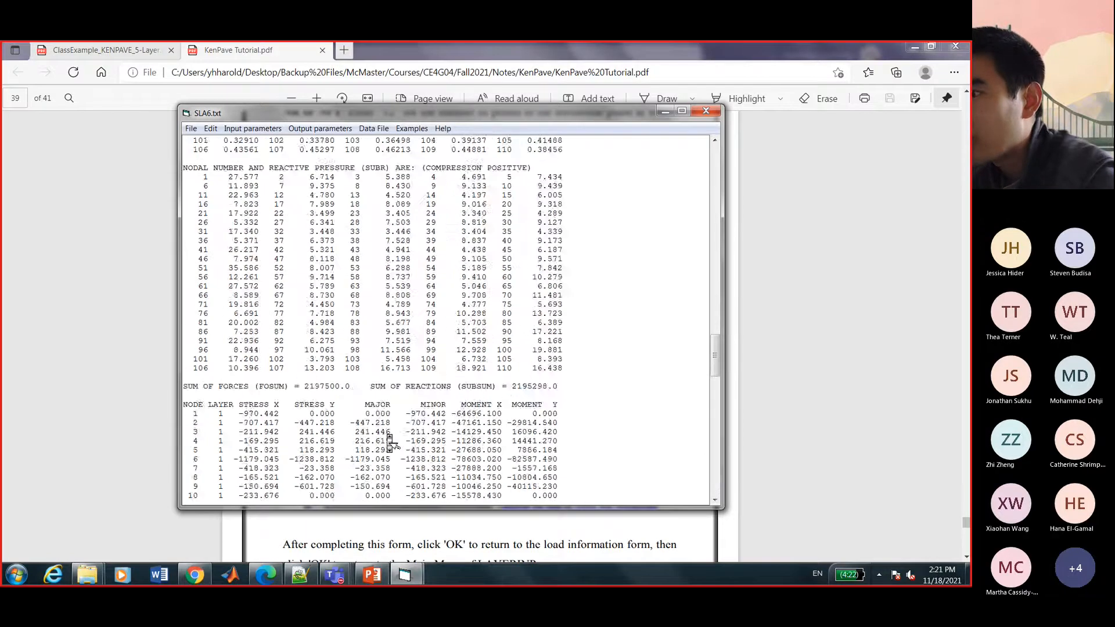
scroll(390, 443, "up", 8)
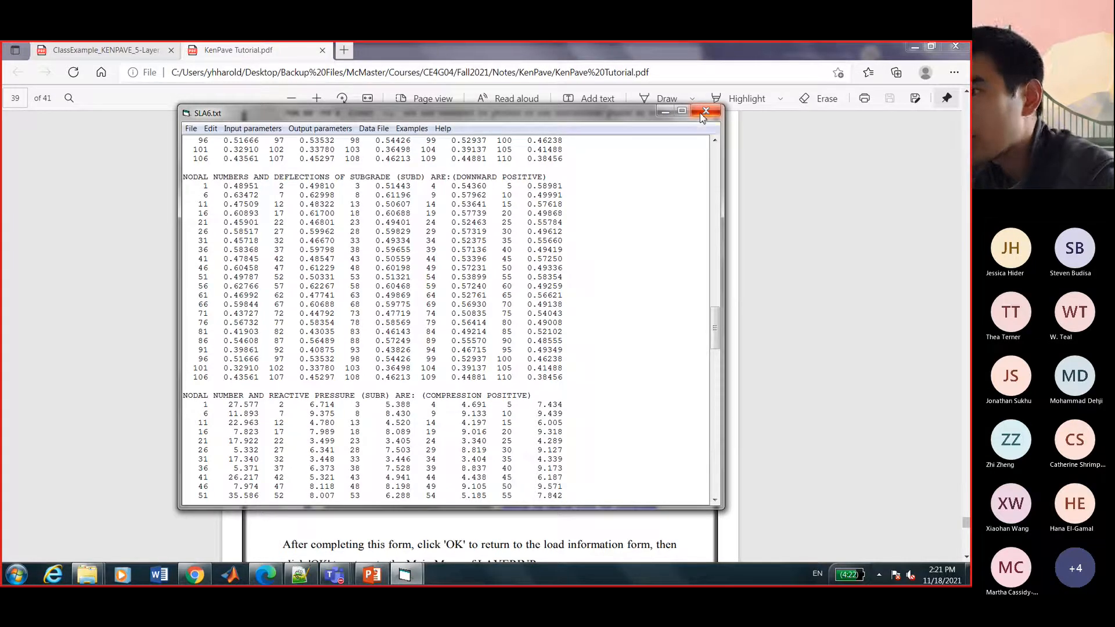
Close the SLA6 output and view the SGRAPH slab layout graph without printing it.
left_click(704, 111)
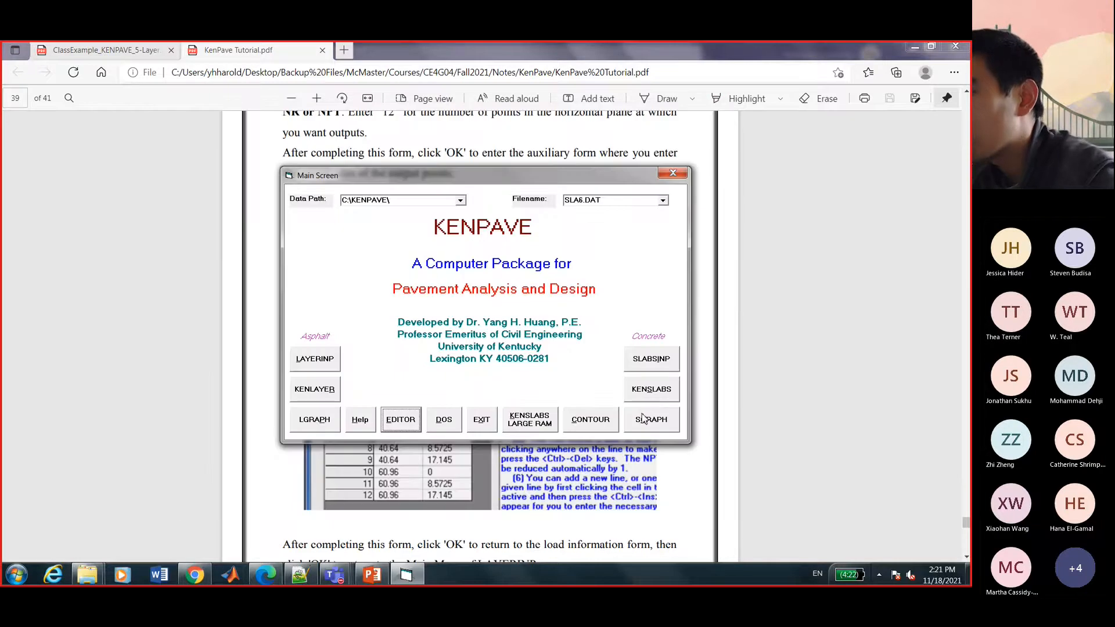
left_click(643, 417)
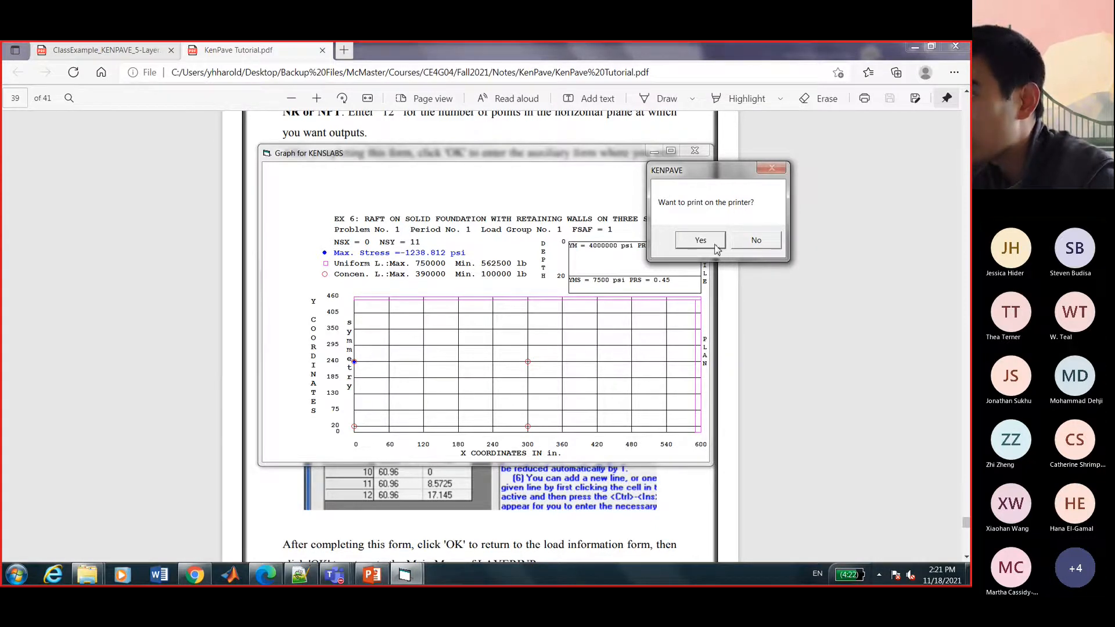
left_click(738, 247)
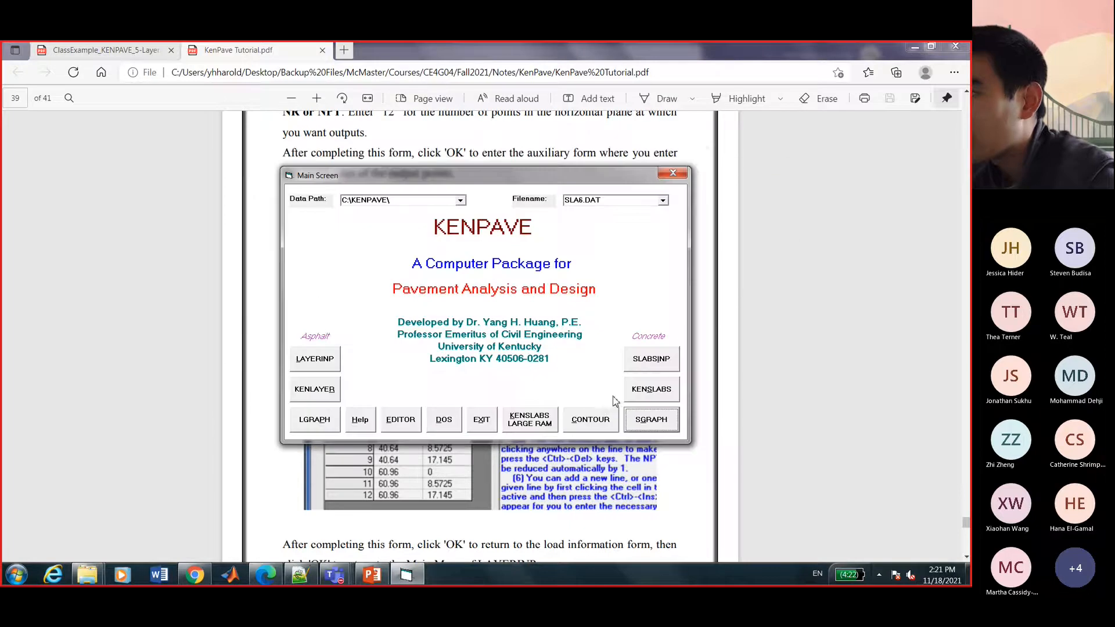
Display the X- and Y-direction moment contours at 0.5 interval, declining printing each time.
left_click(600, 424)
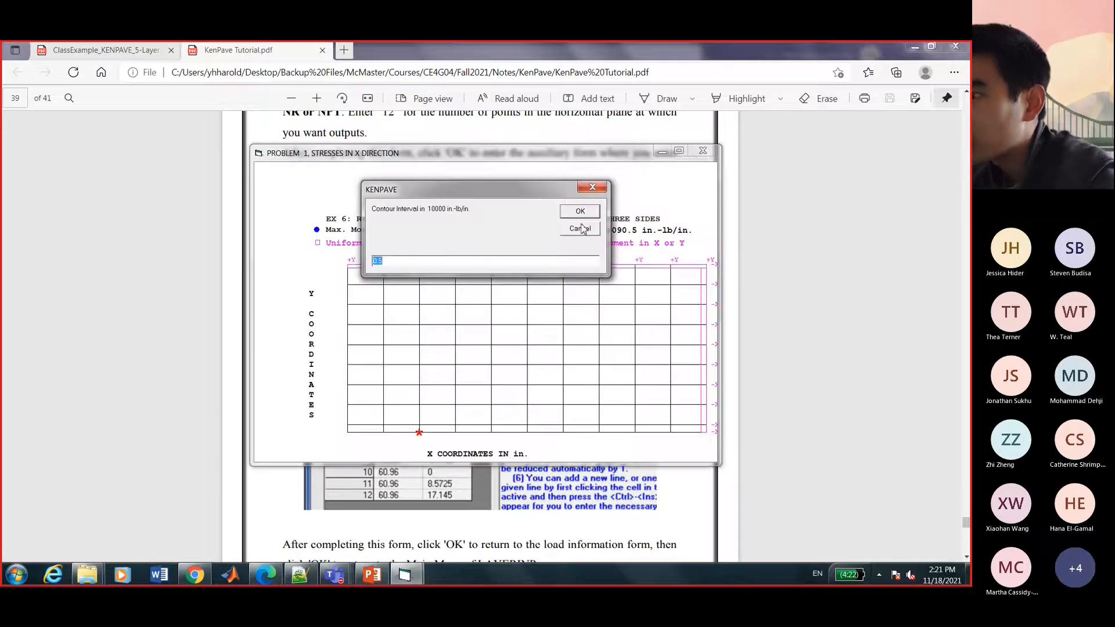
left_click(582, 213)
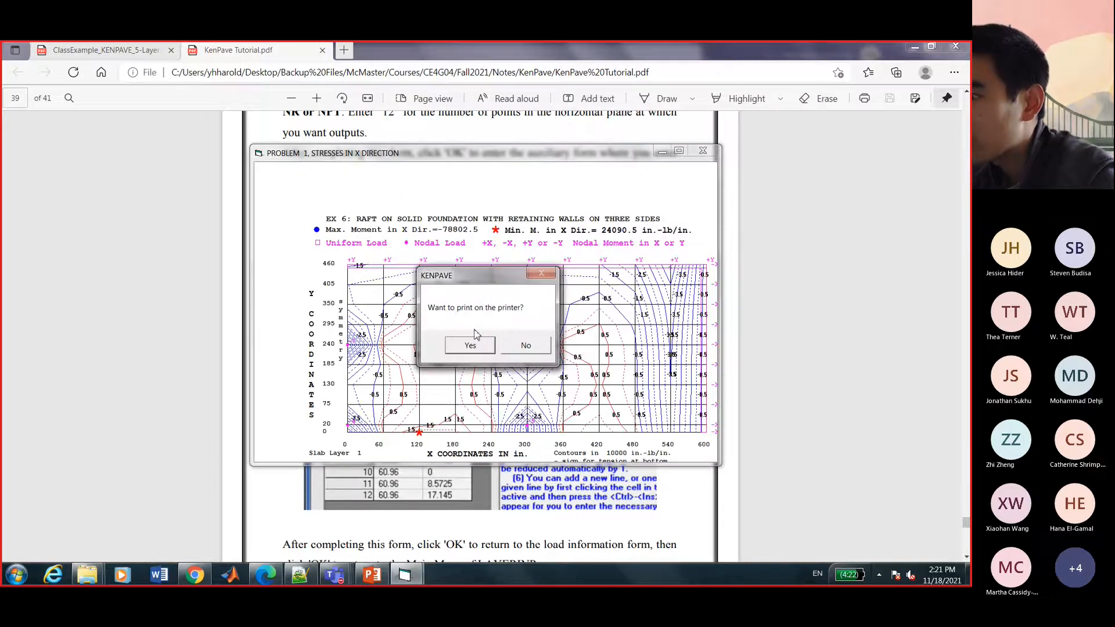
left_click(513, 349)
left_click(579, 213)
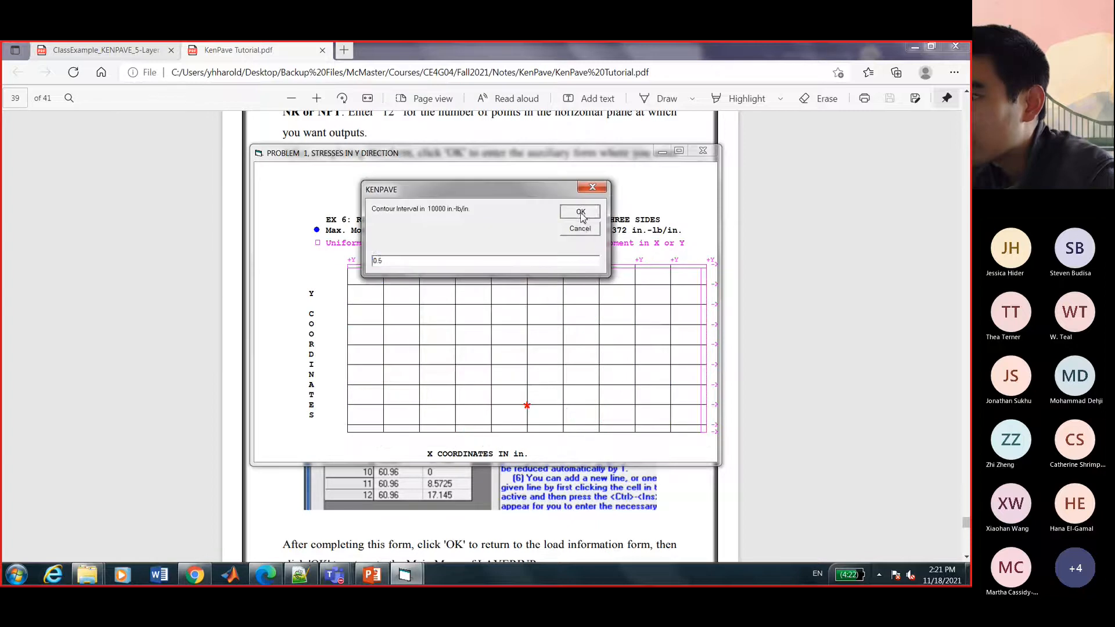
left_click_drag(520, 278, 820, 171)
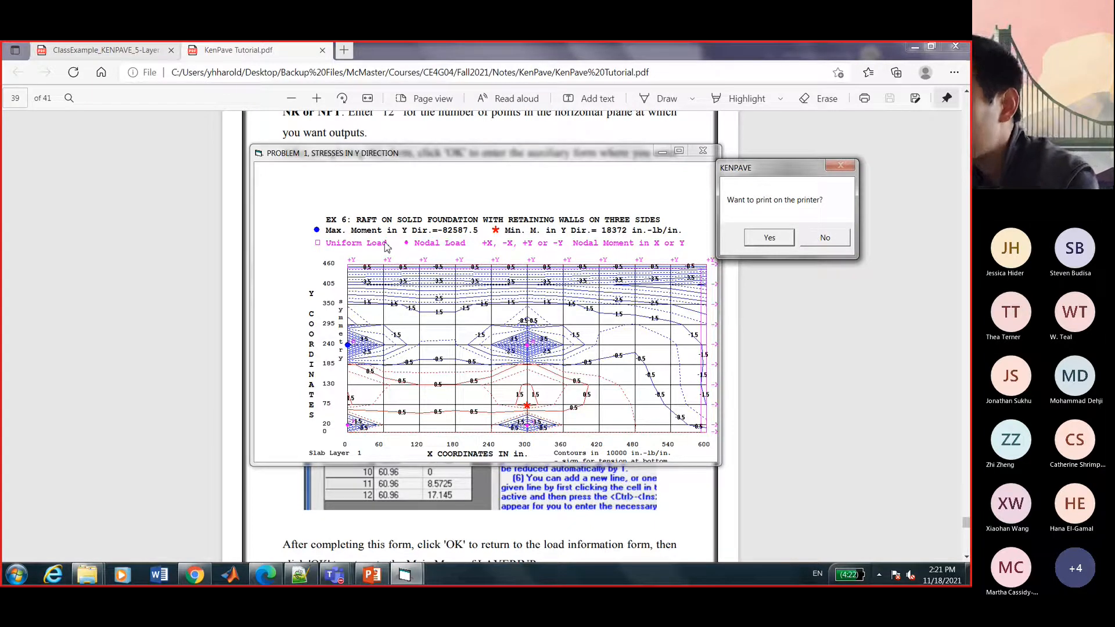
left_click(823, 238)
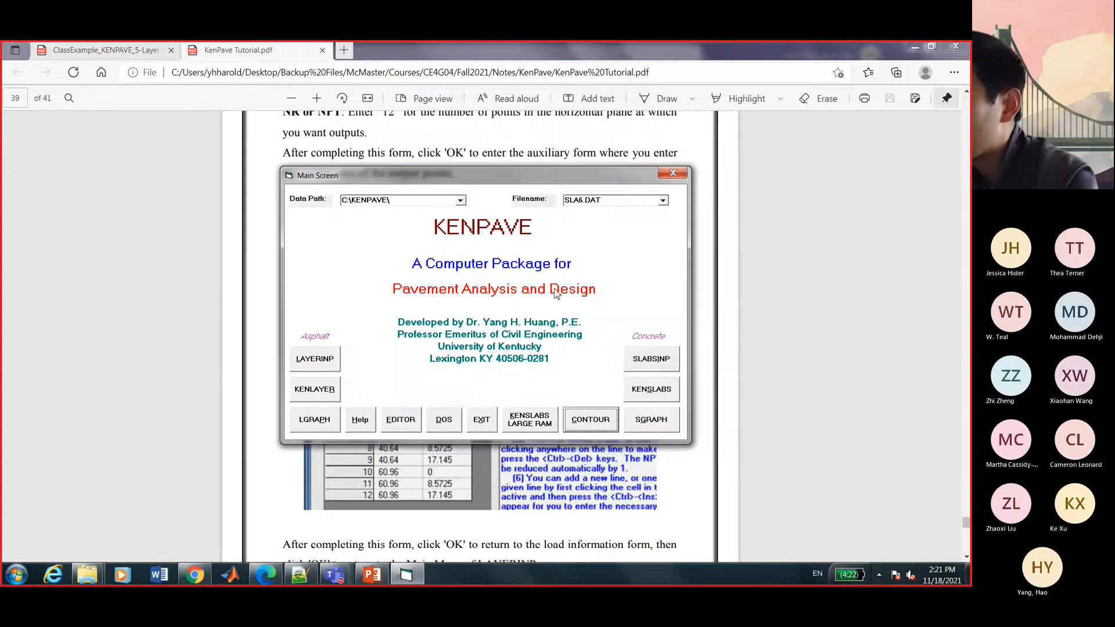